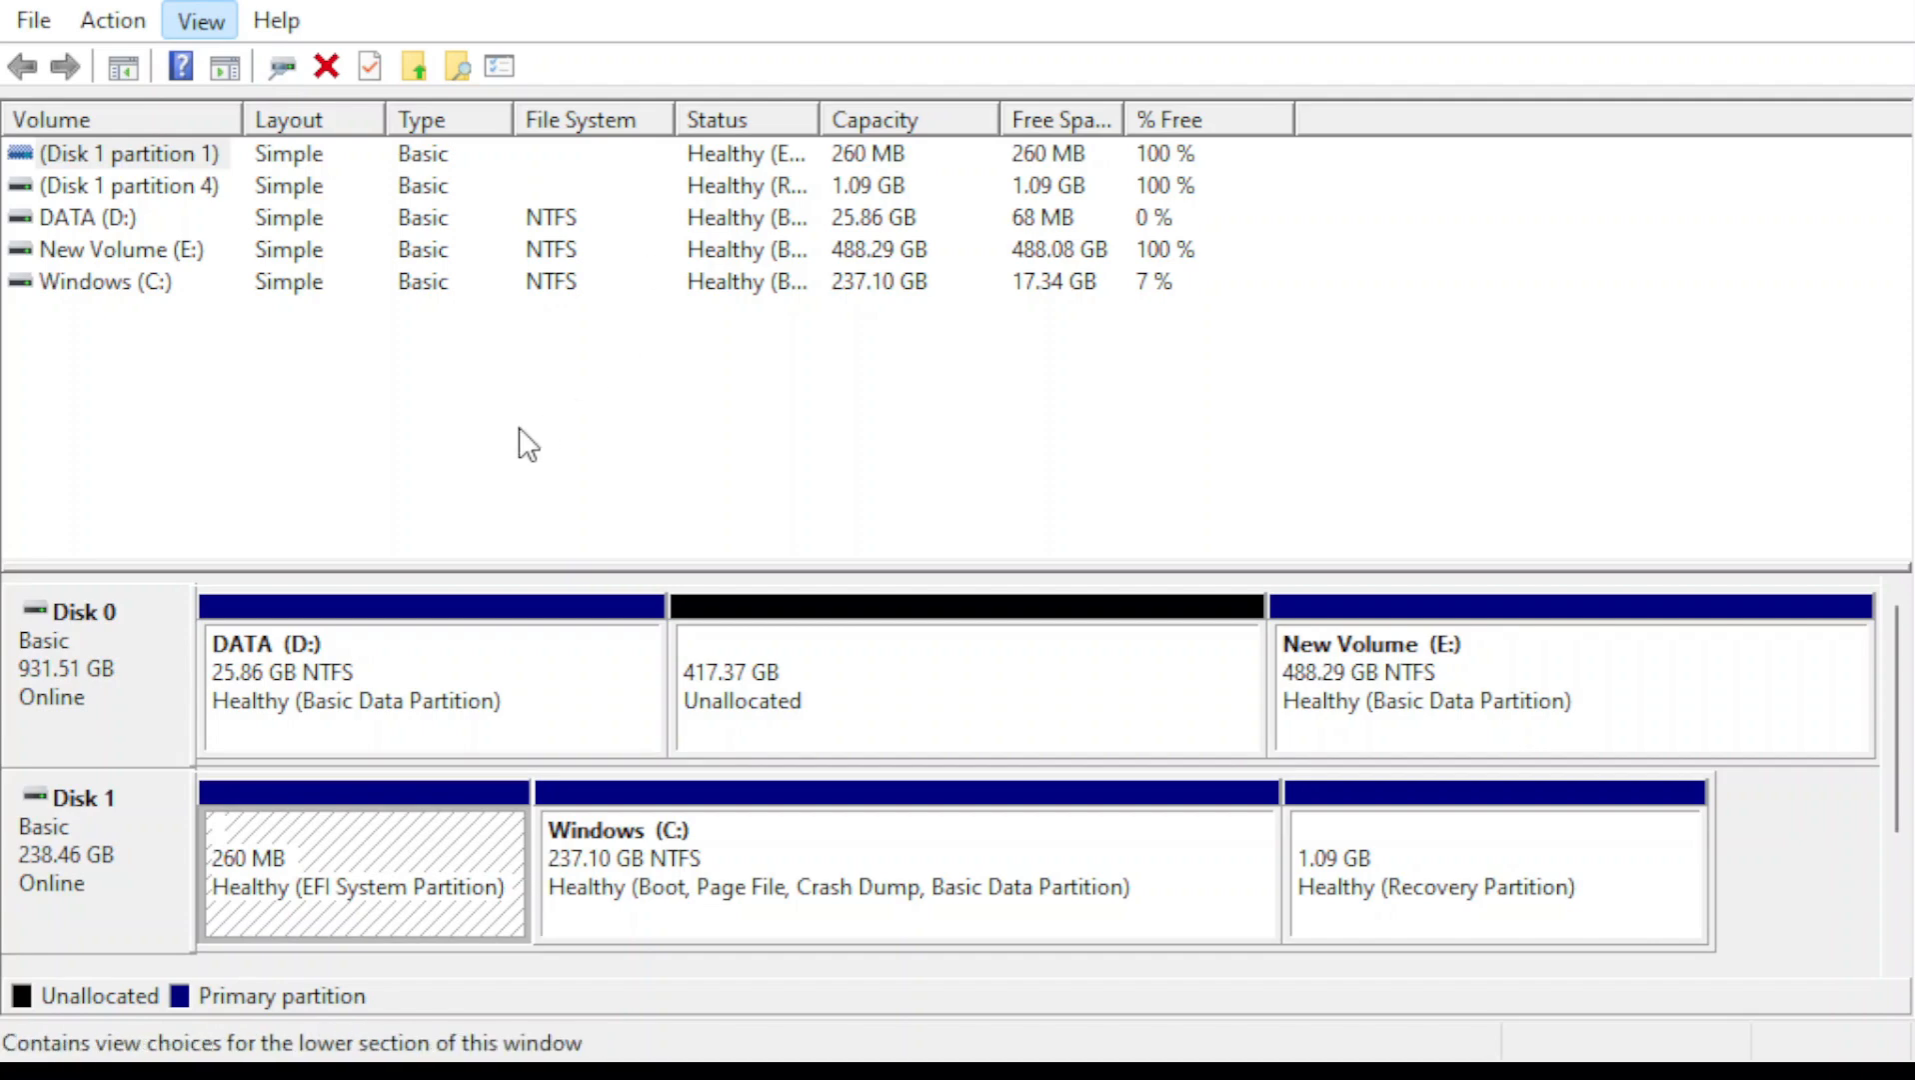
click(519, 428)
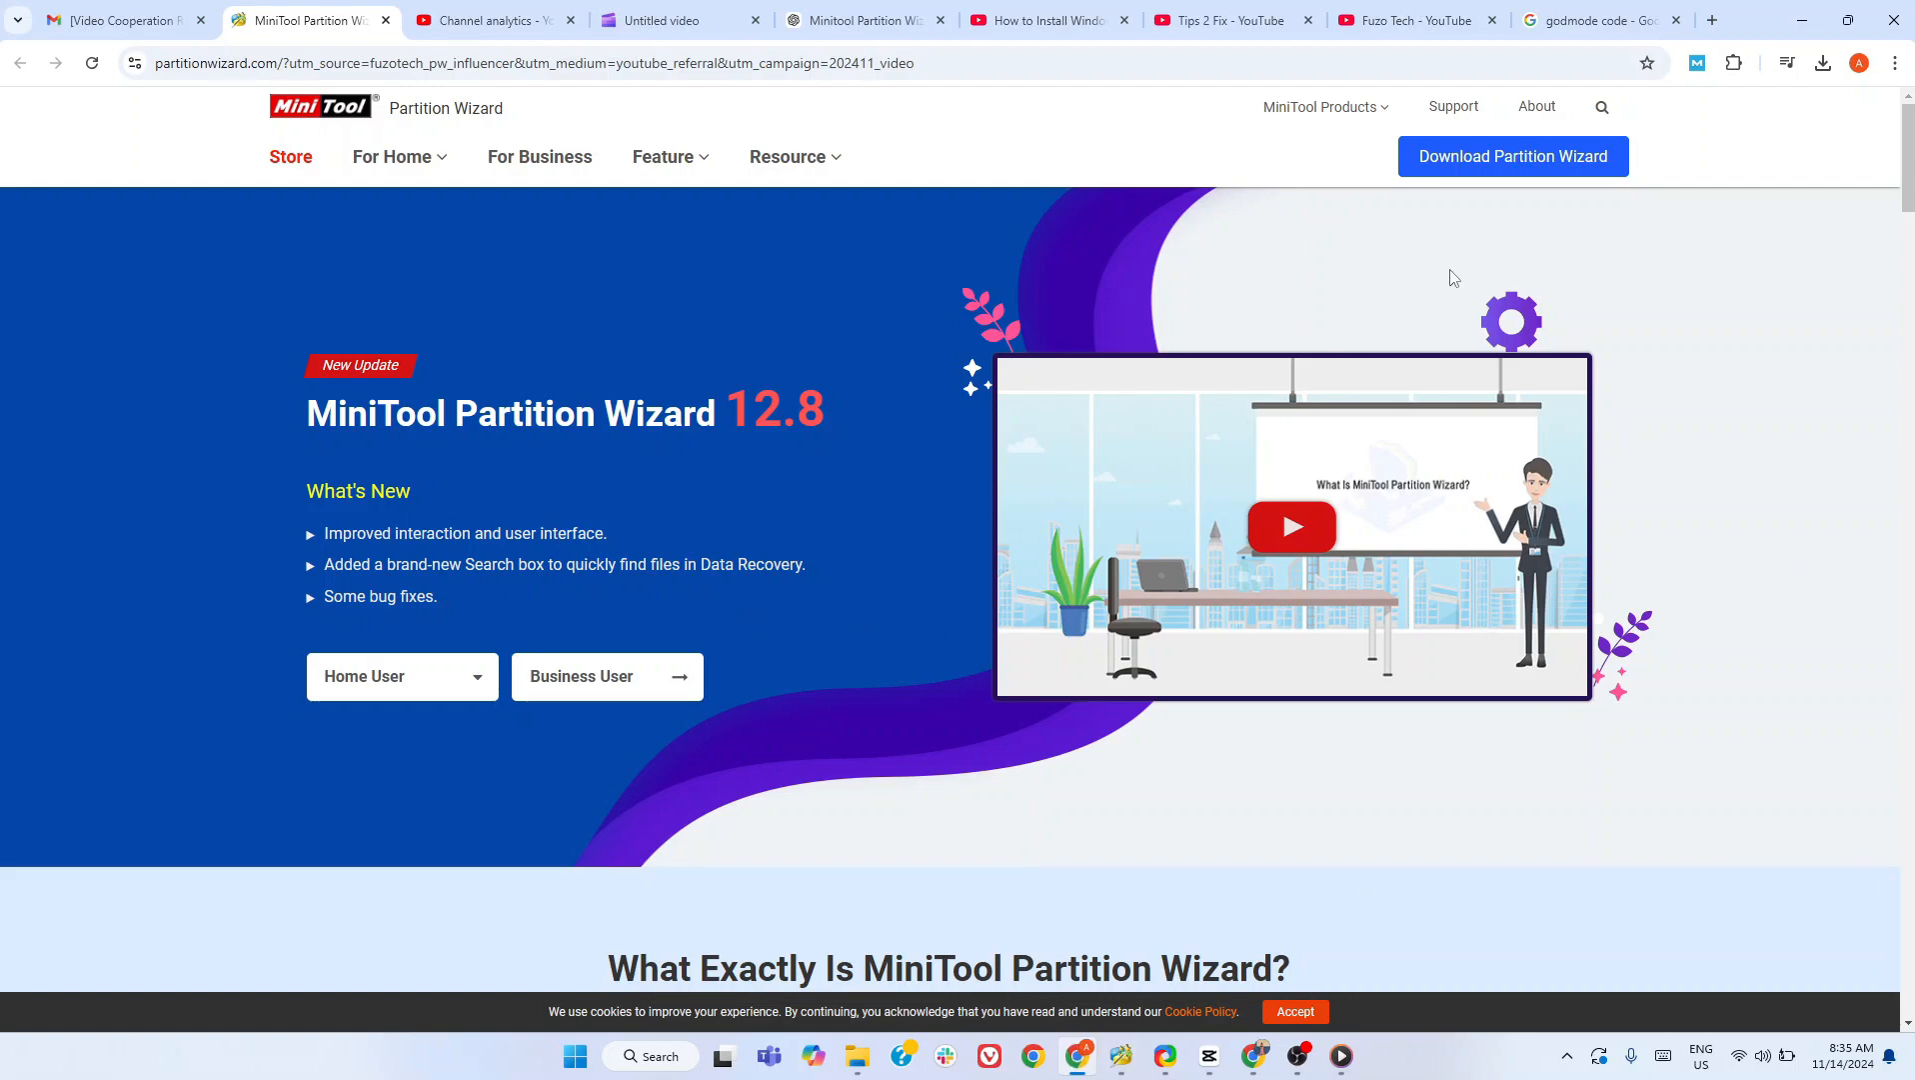
- Download the Pro Edition demo of MiniTool Partition Wizard from its website
mouse_move(1545, 172)
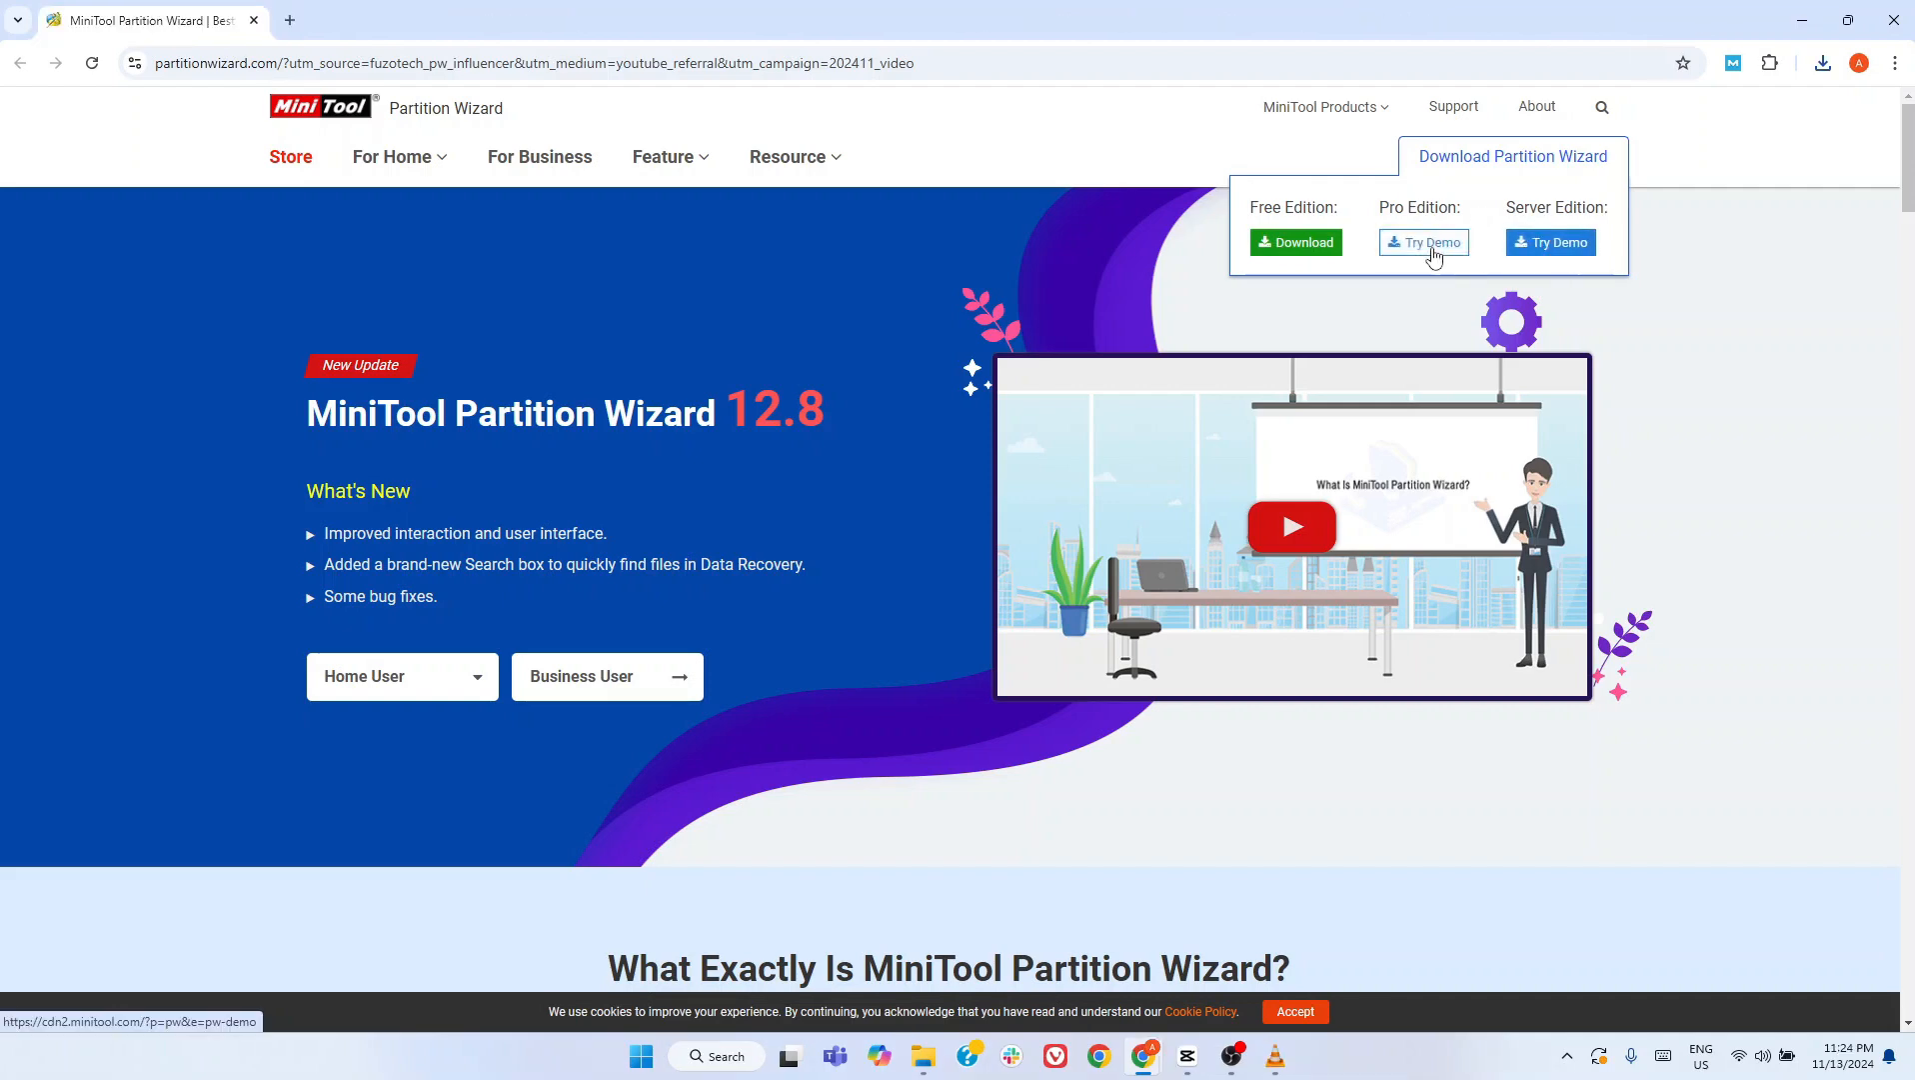
click(1433, 244)
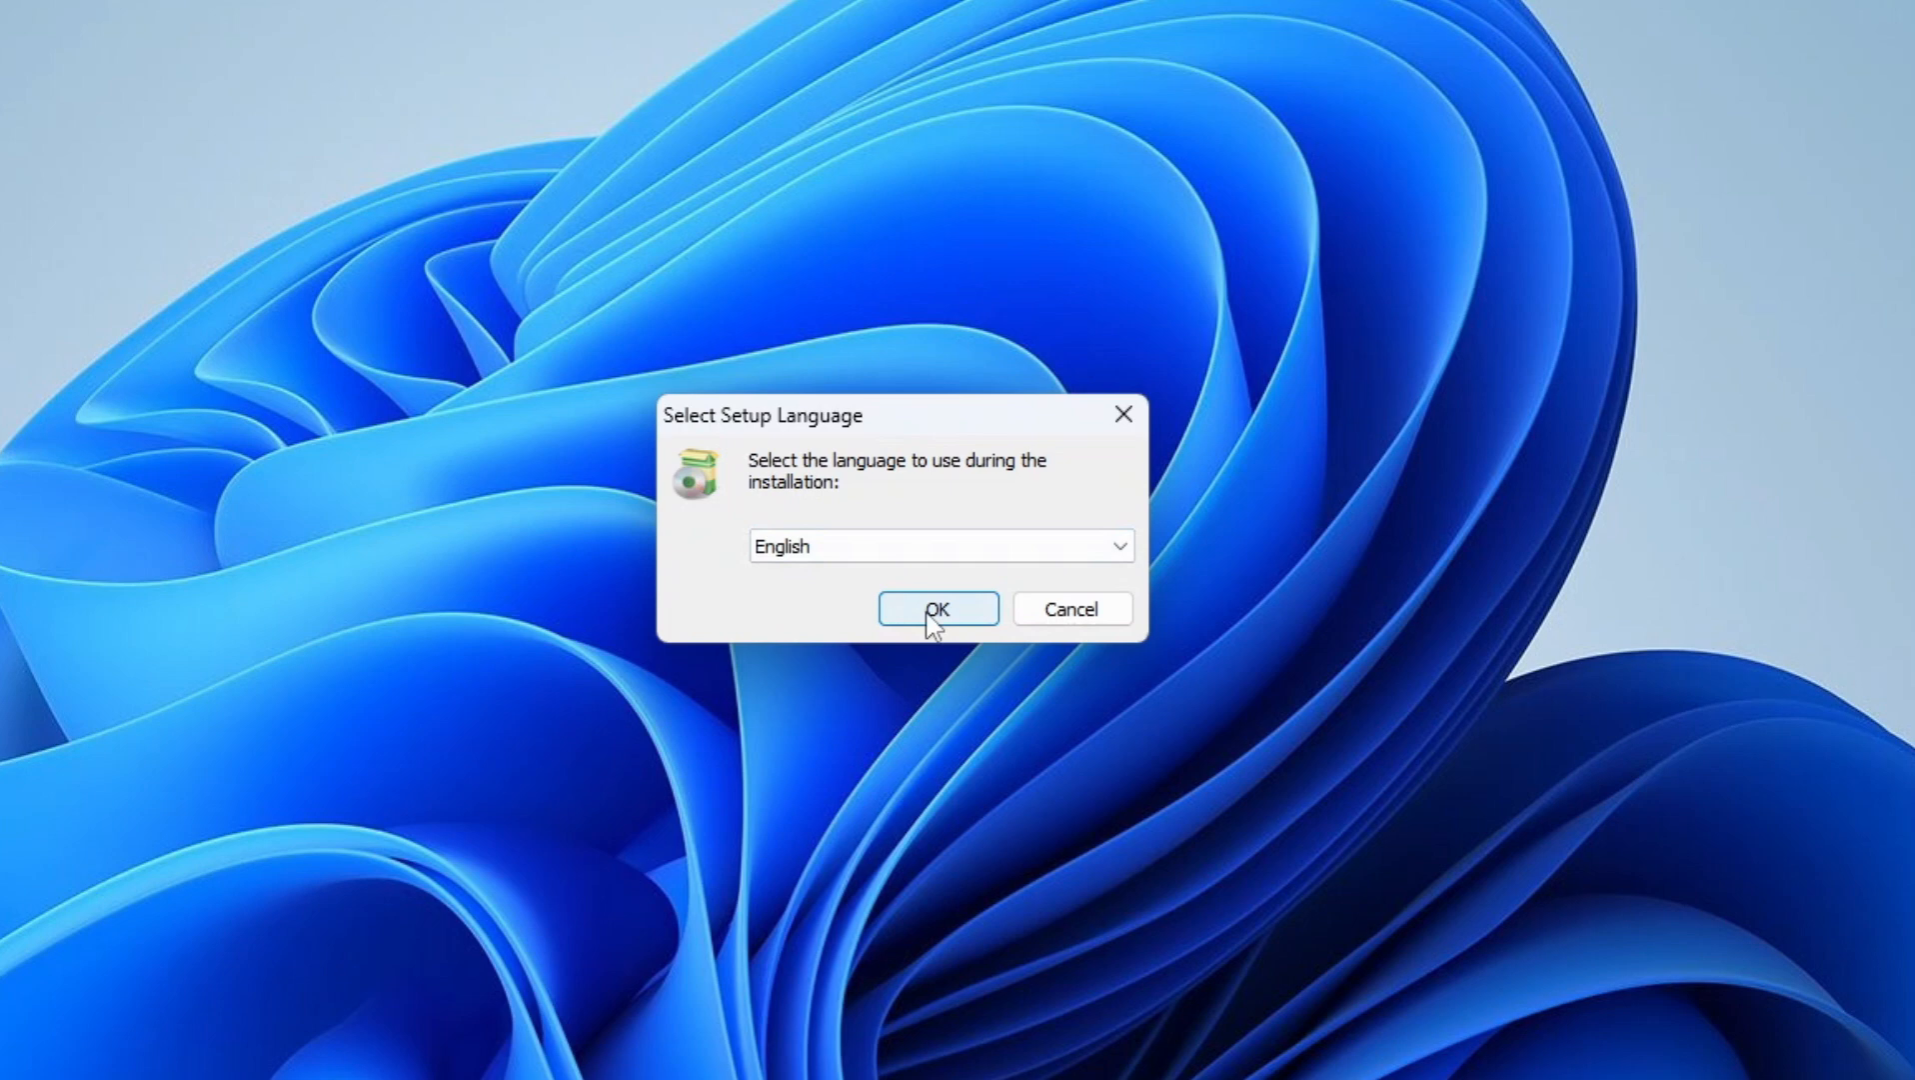
- Install MiniTool Partition Wizard DEMO into C:\Program Files\MiniTool Partition Wizard 12 with a desktop shortcut, finishing setup with the launch option enabled
click(935, 610)
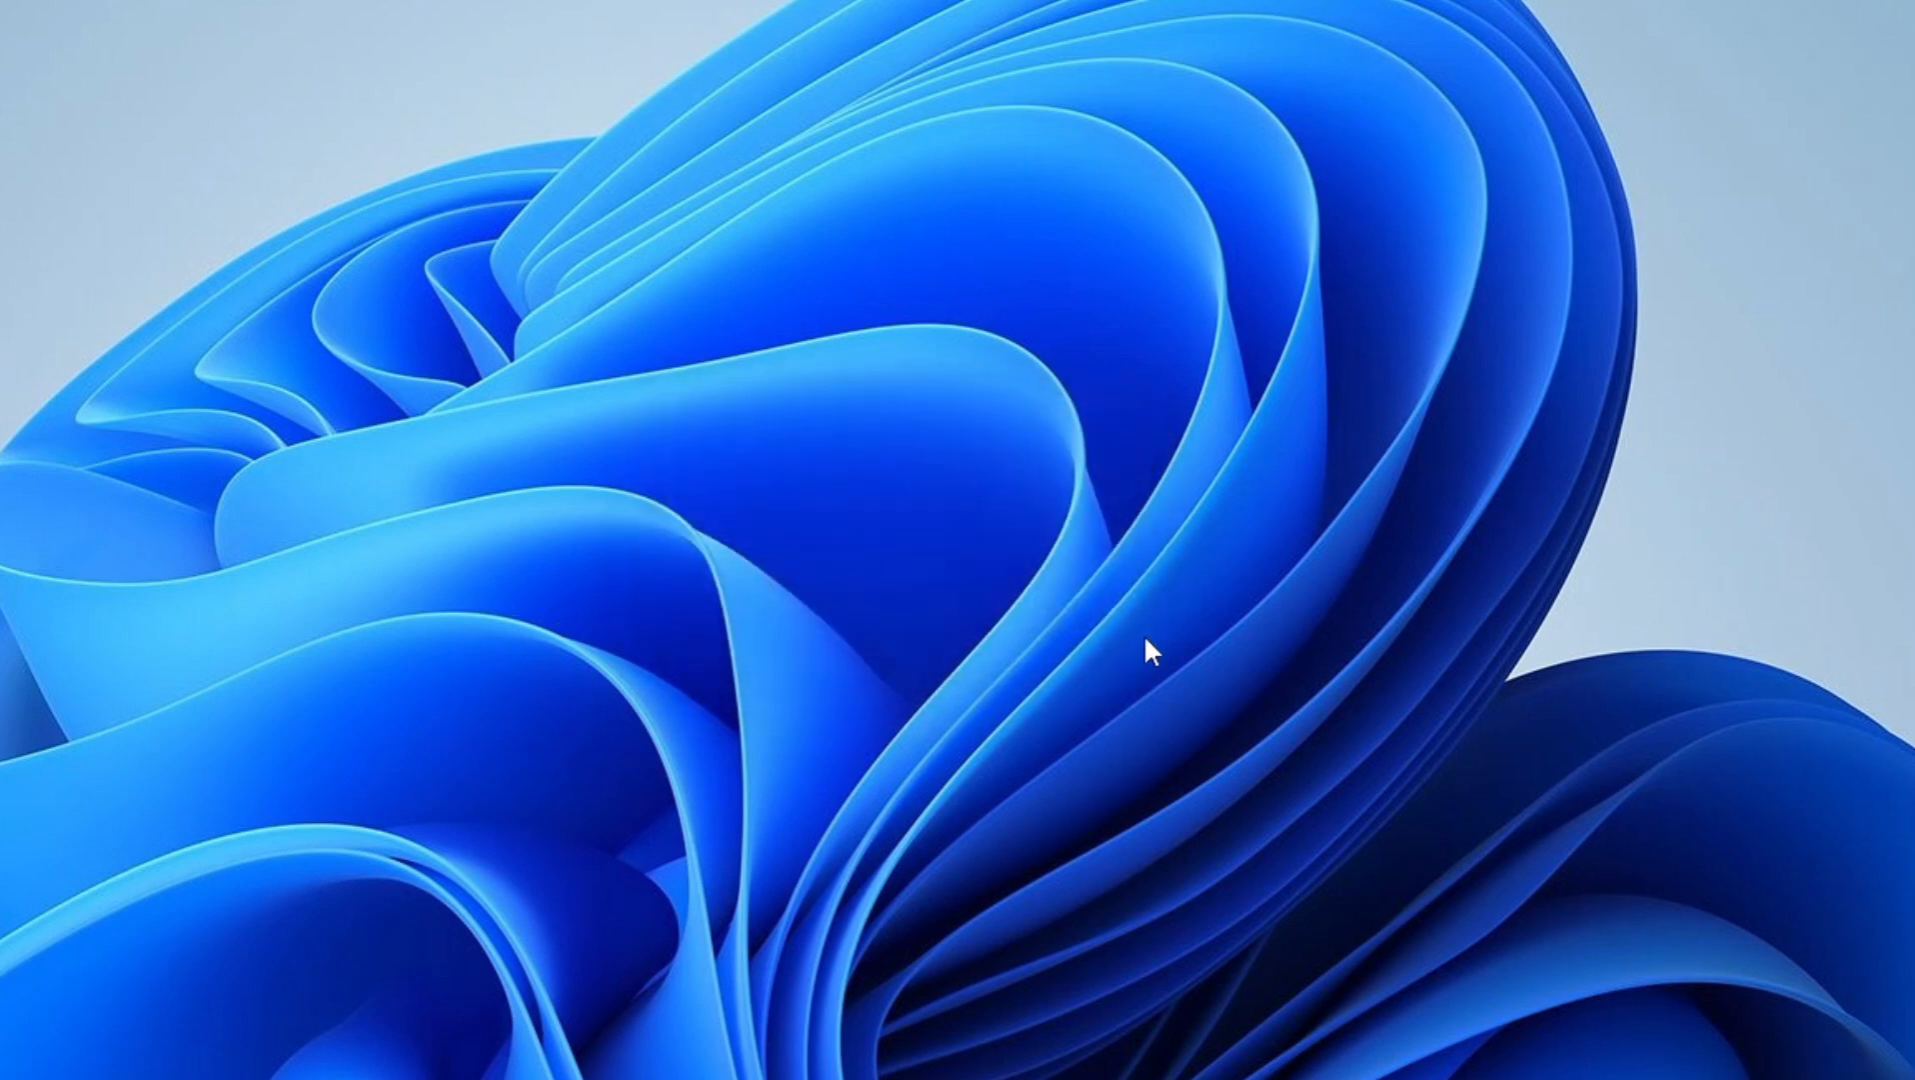
click(567, 695)
click(1070, 800)
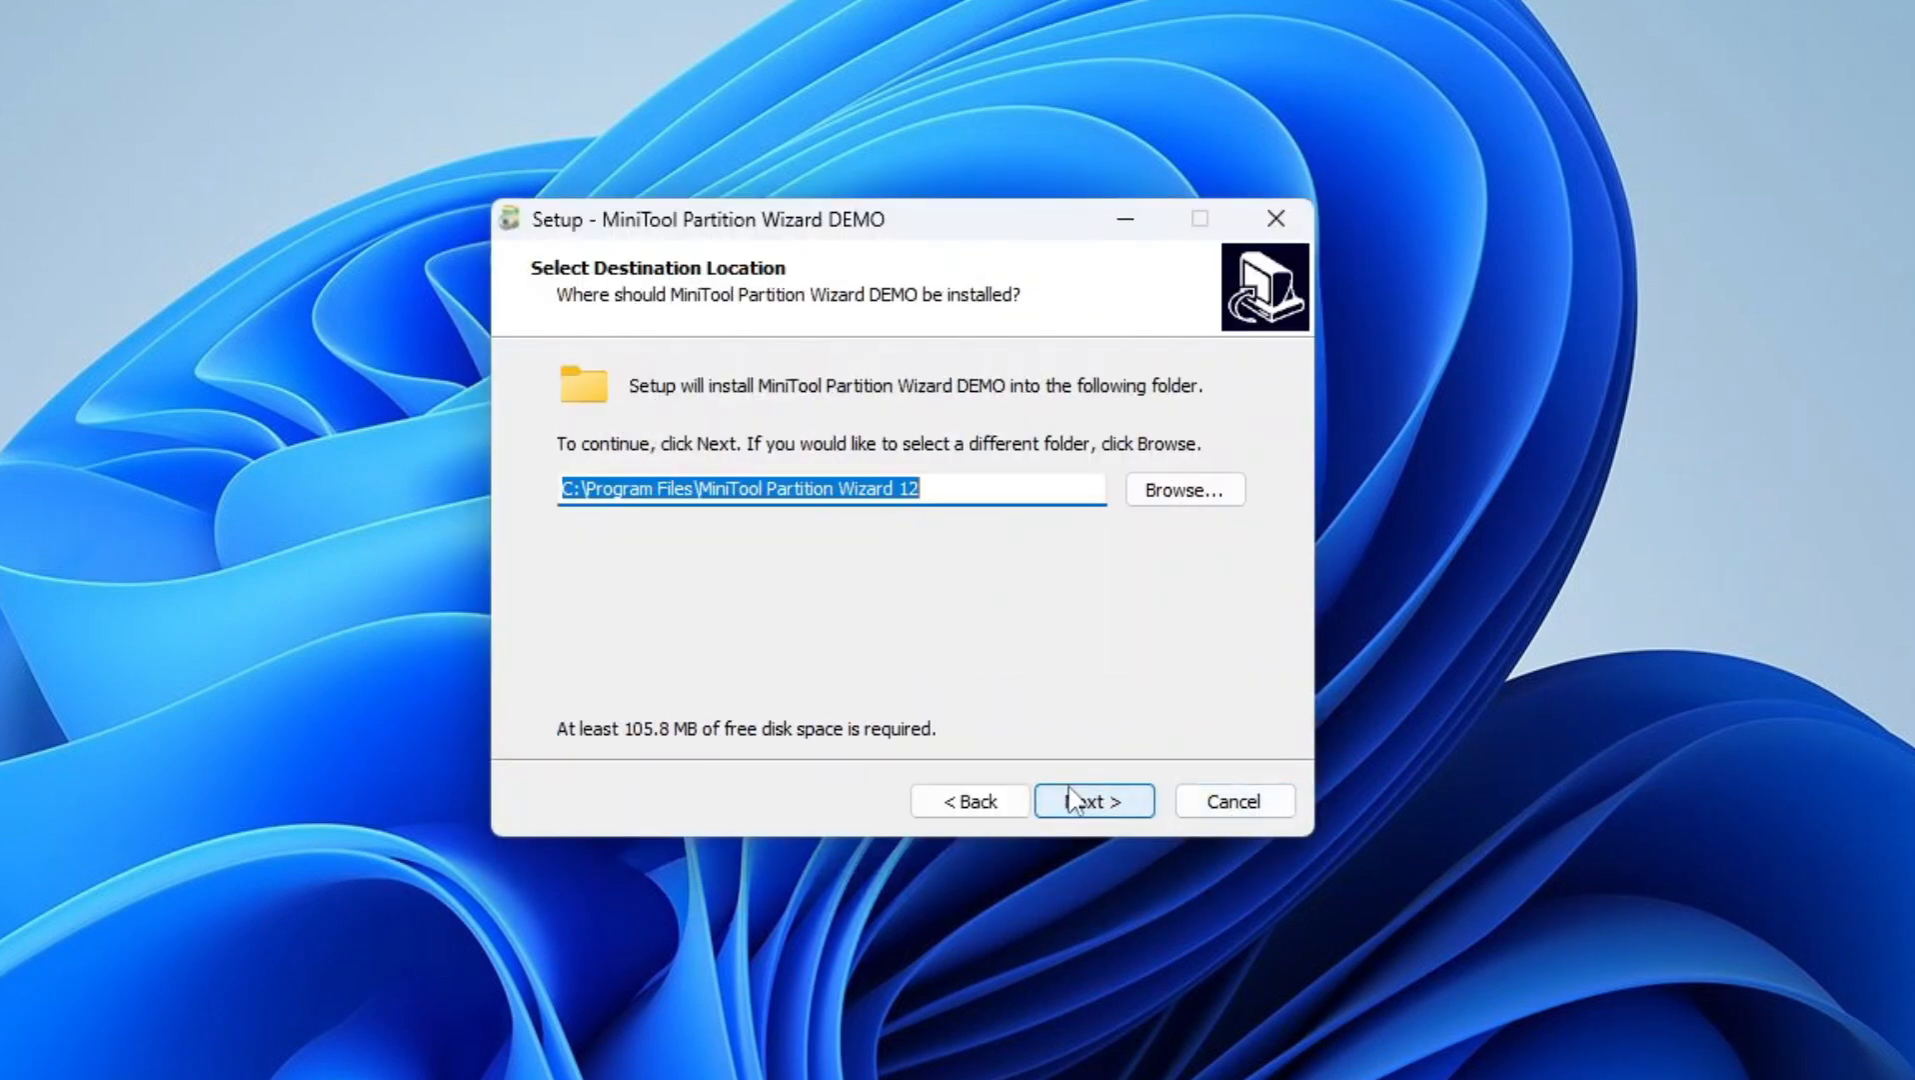
click(1072, 800)
click(1089, 799)
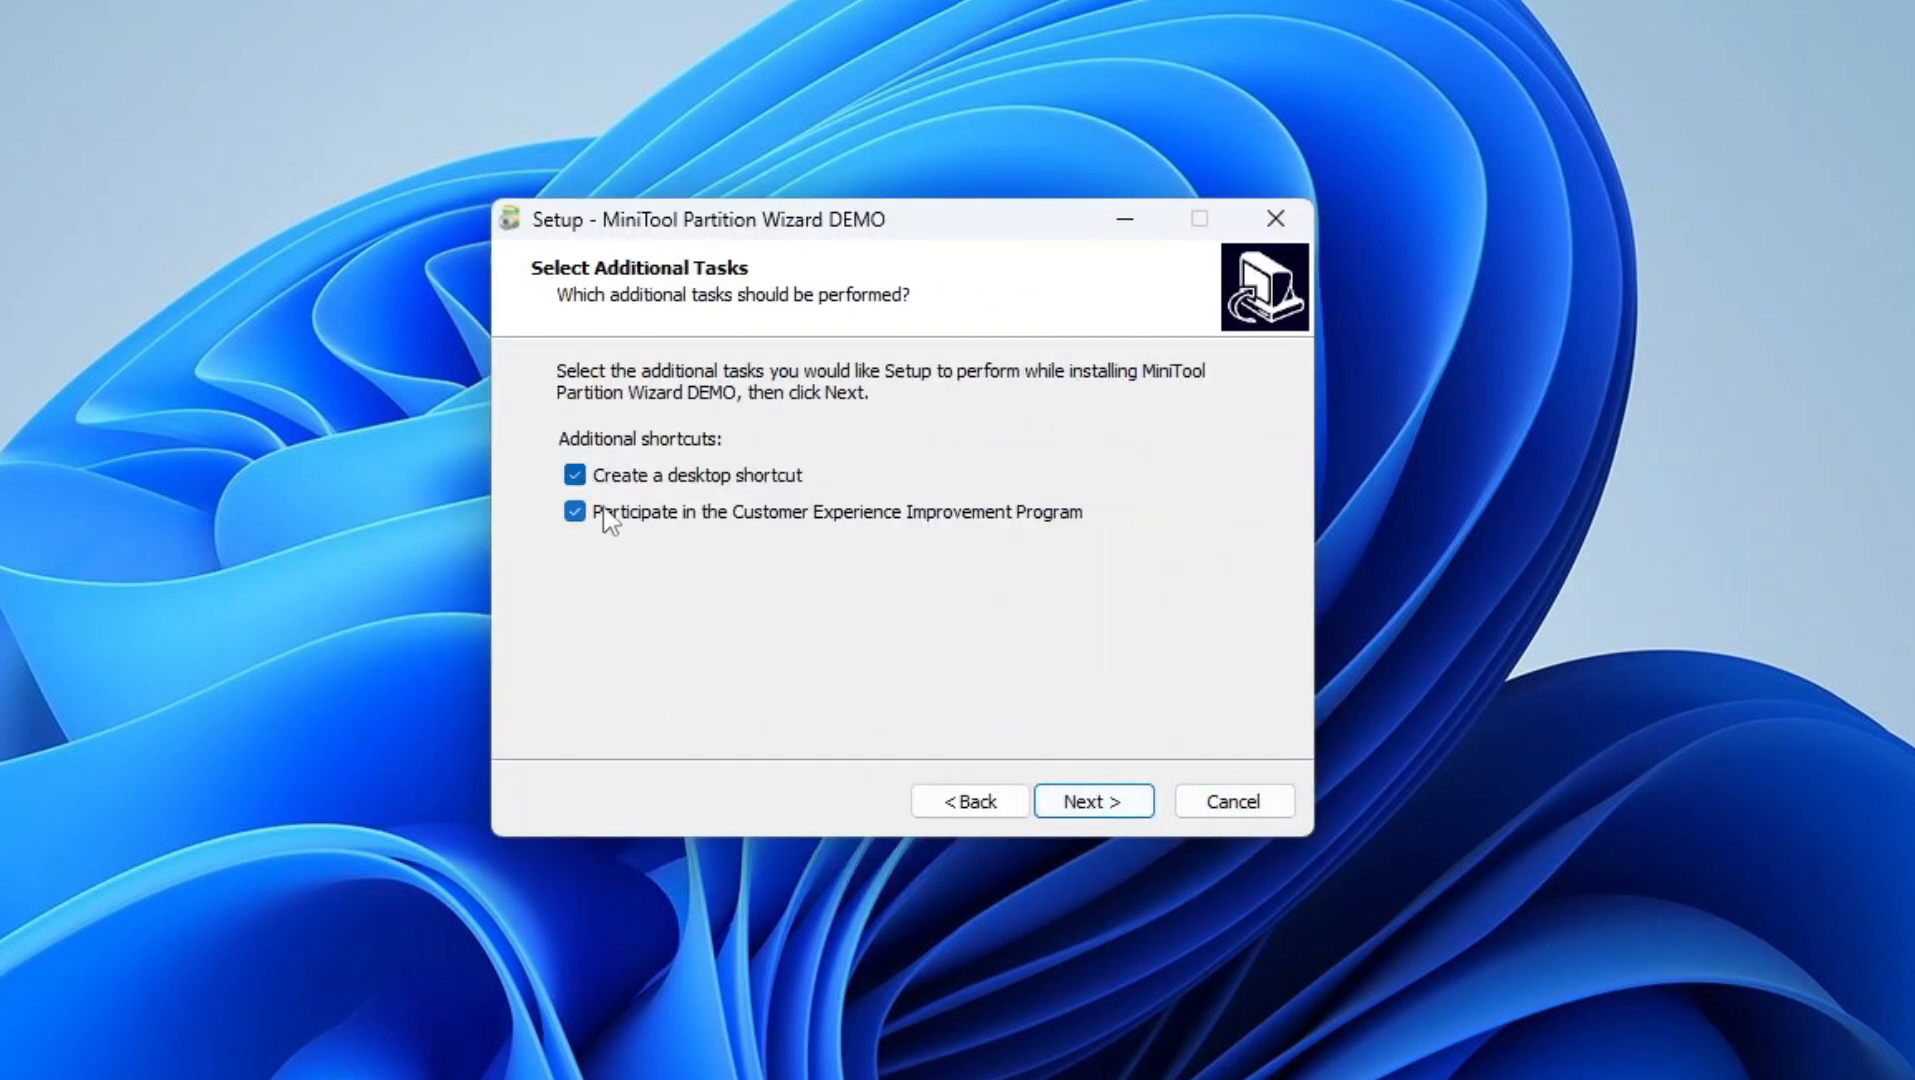
click(1109, 797)
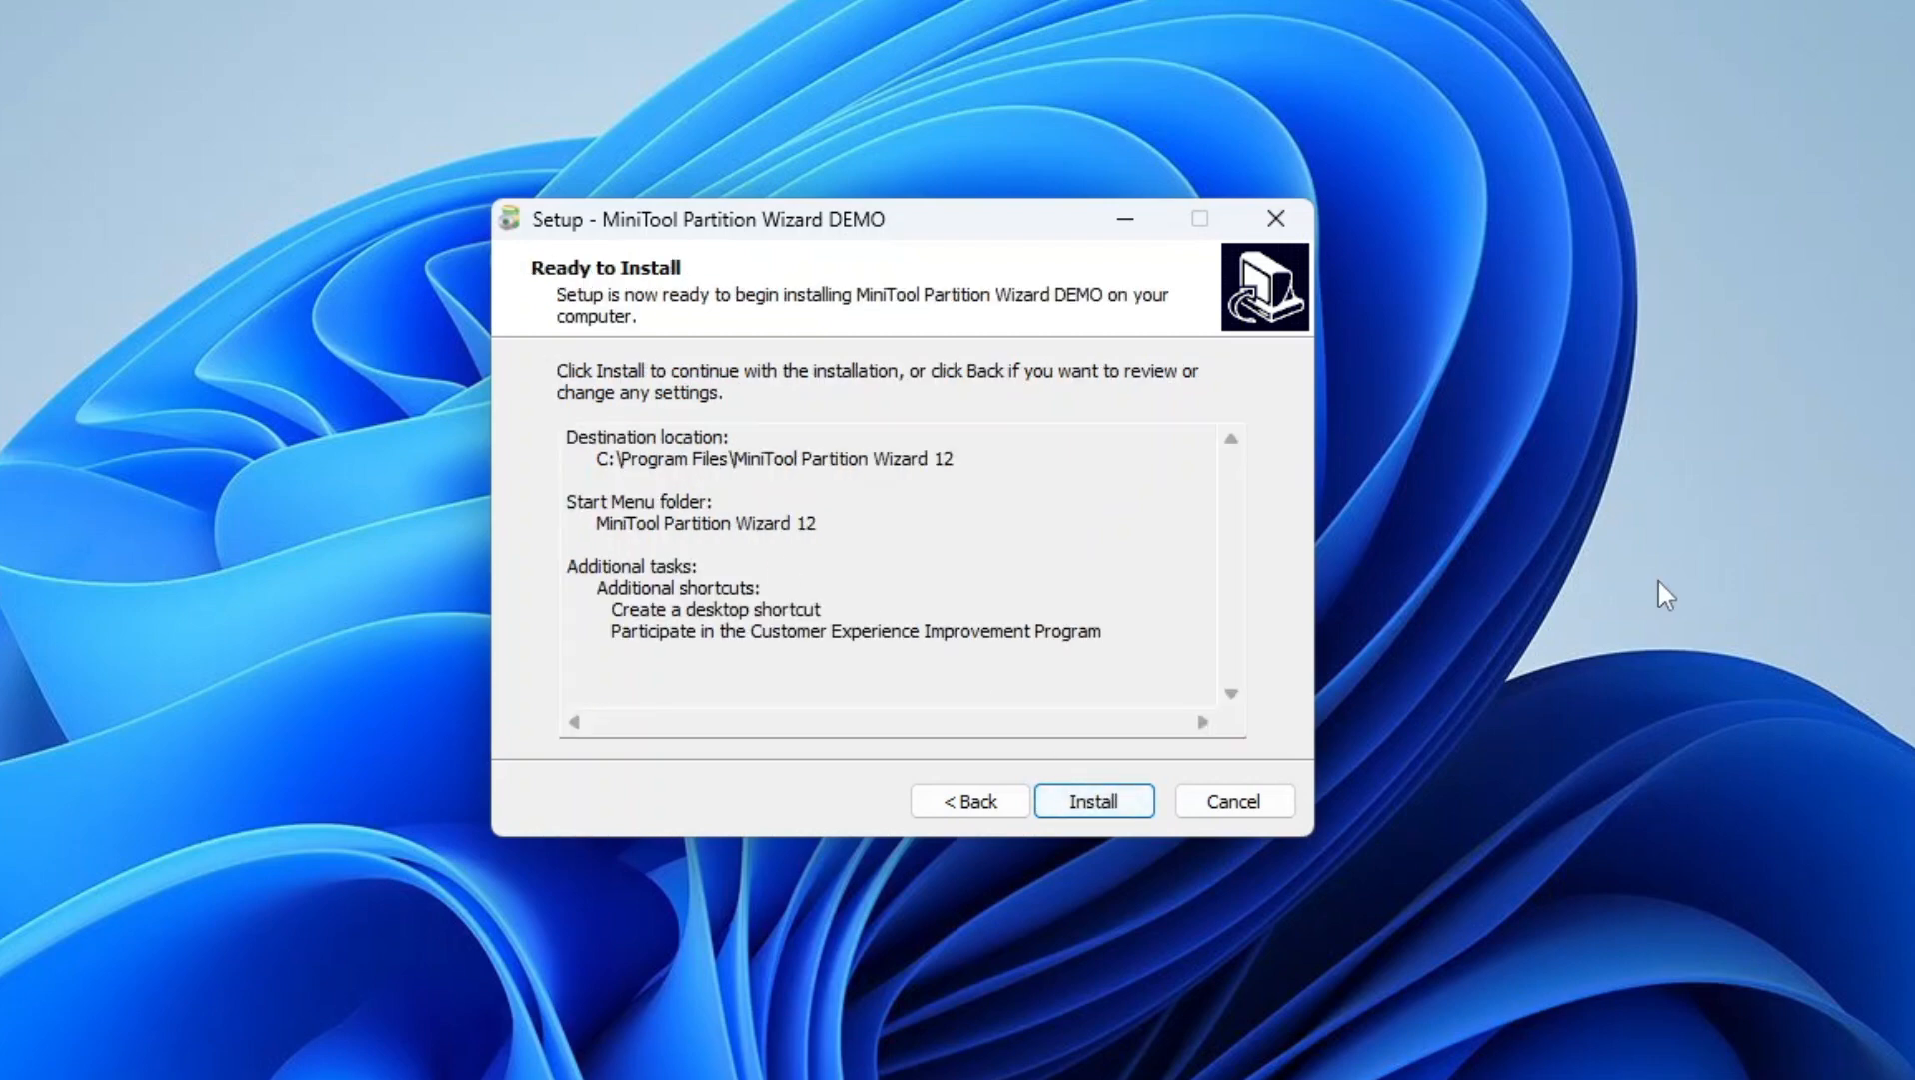
click(1095, 800)
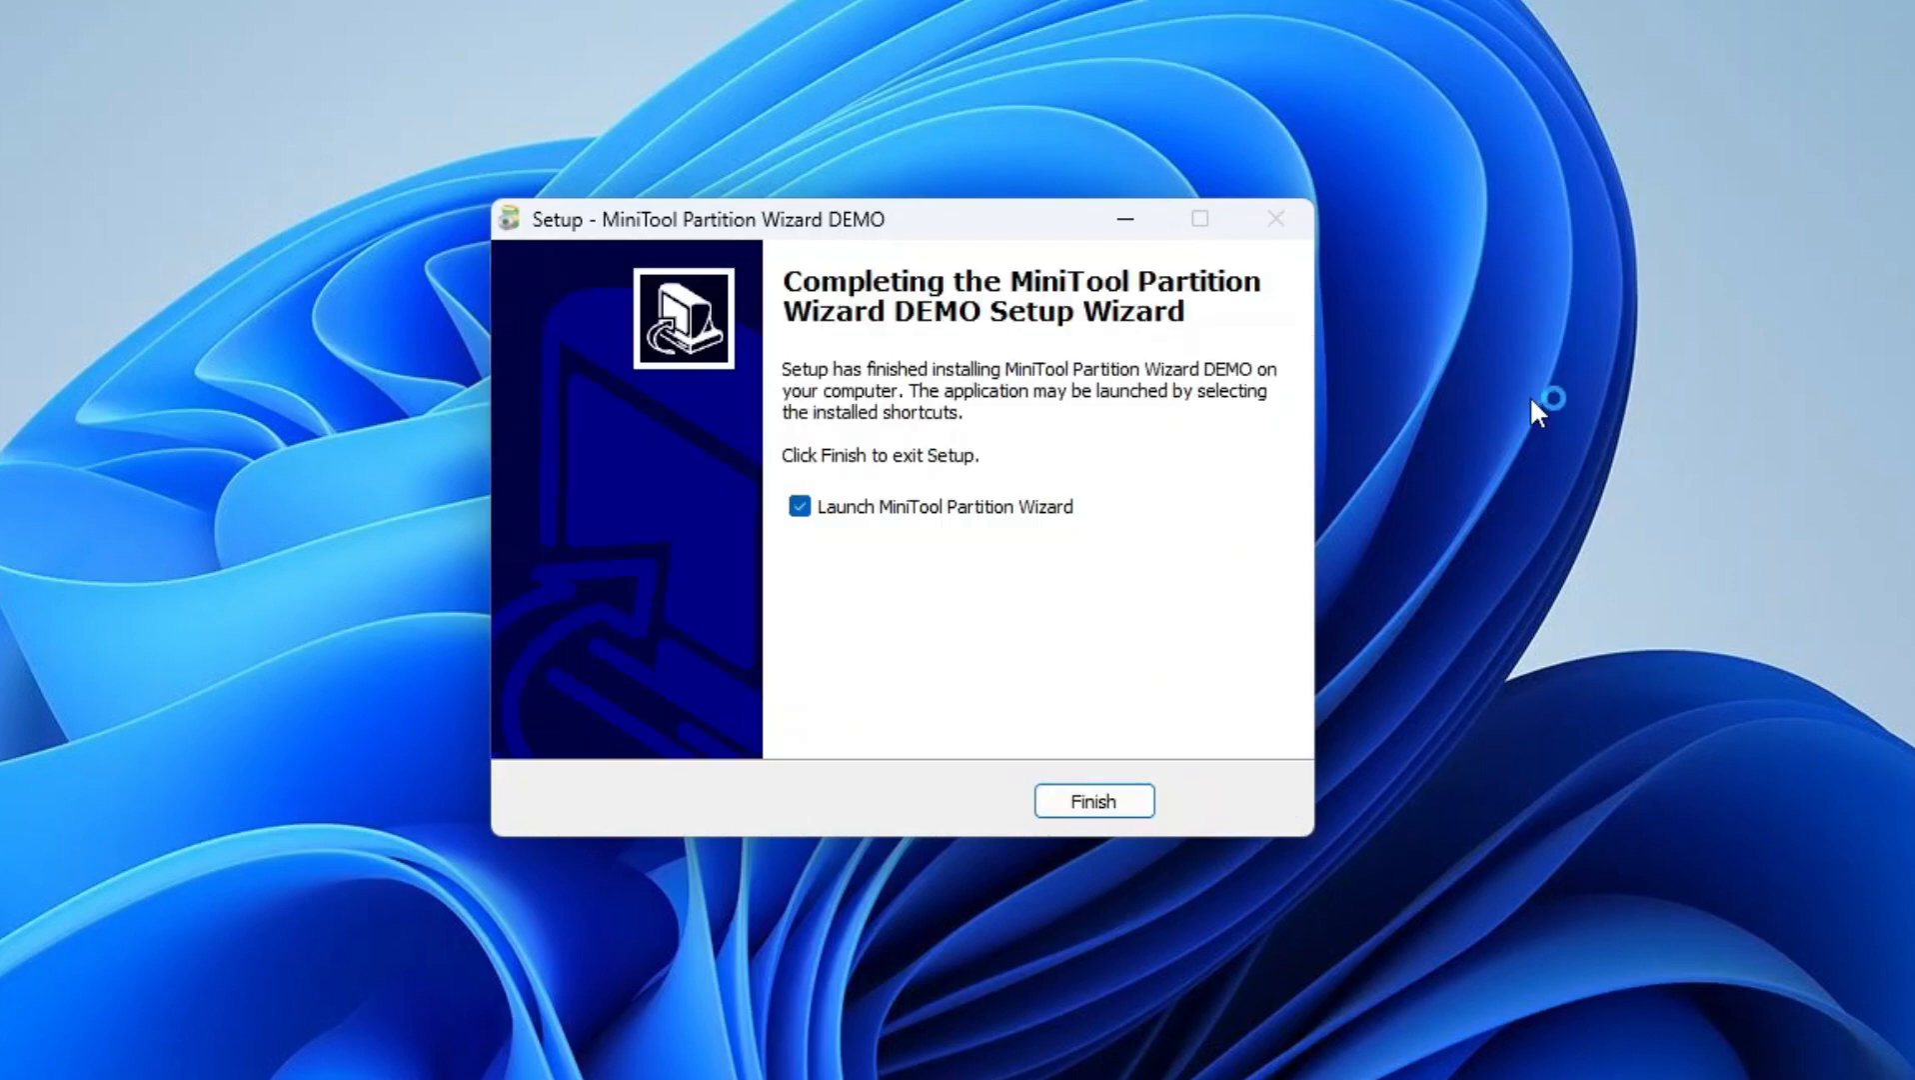
click(1079, 801)
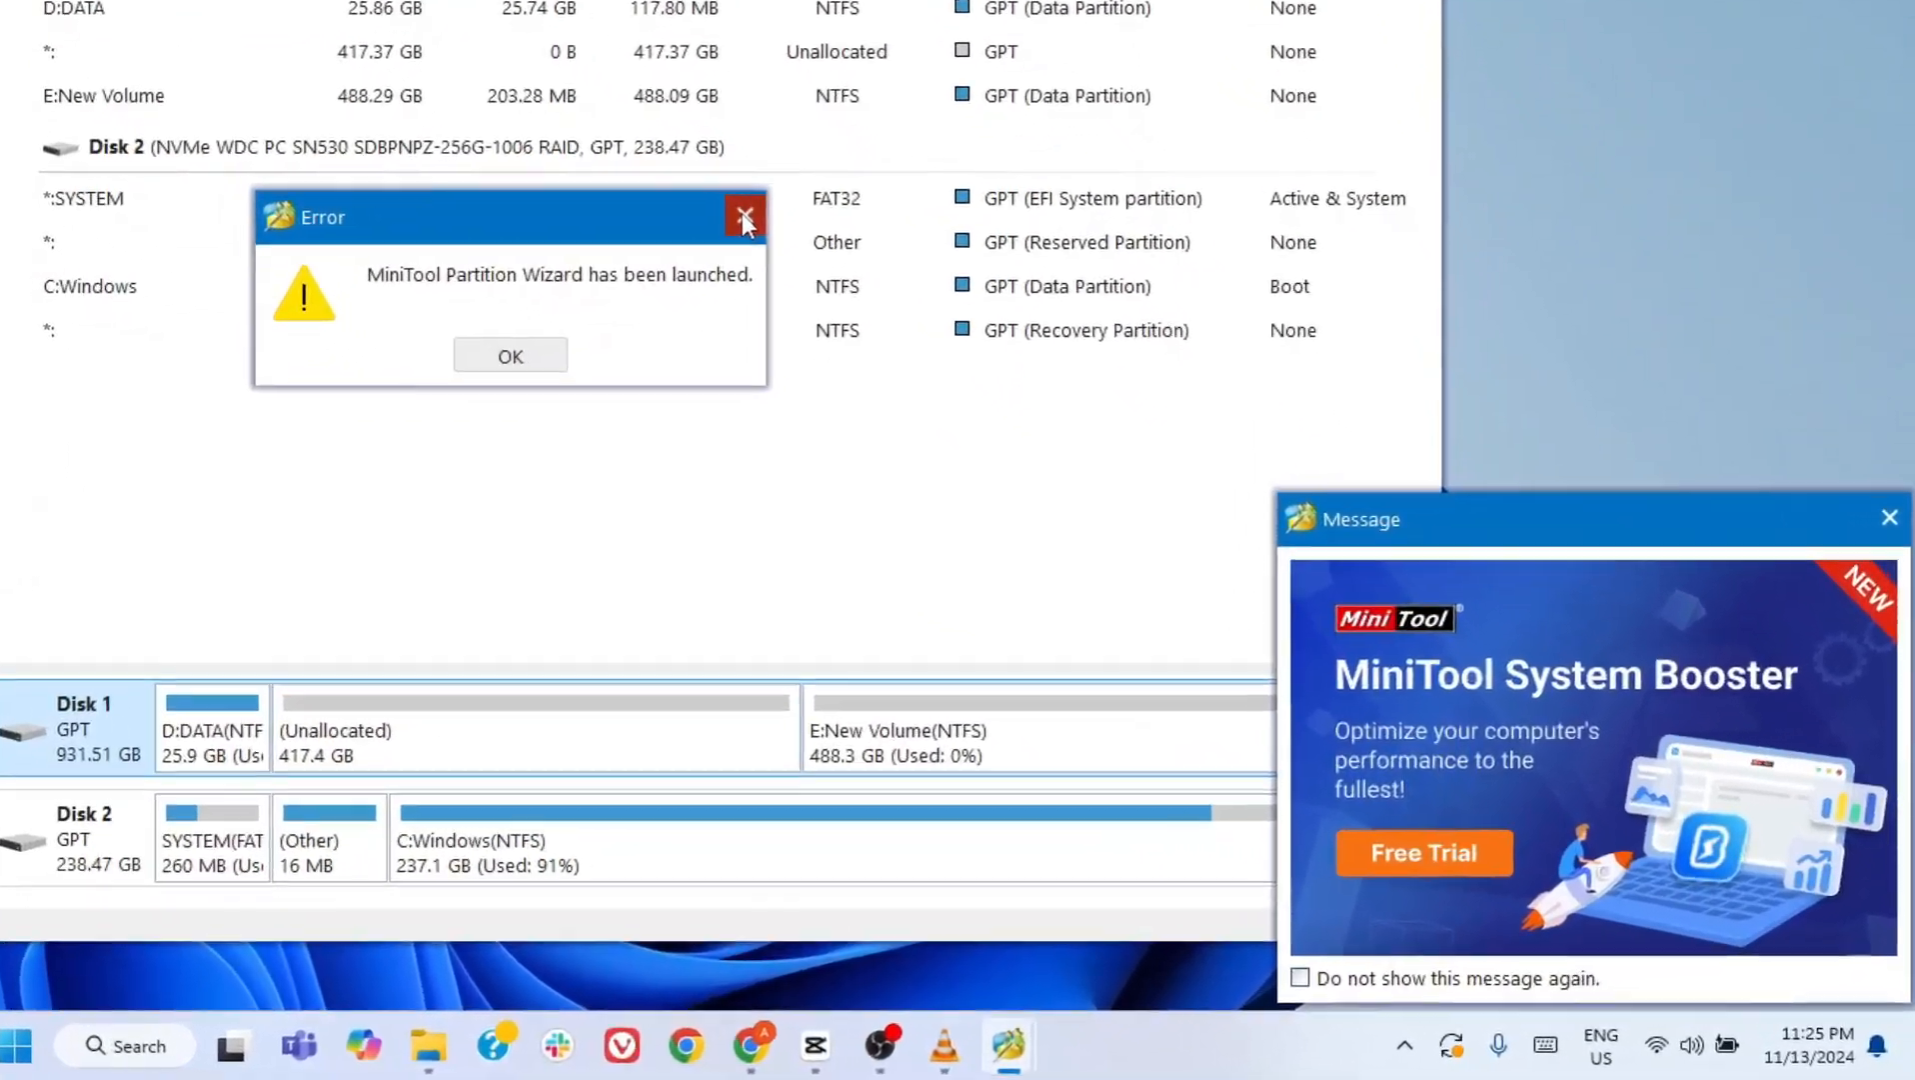
- Dismiss the error message and the System Booster promotion, and open the registration of Partition Wizard
click(1117, 490)
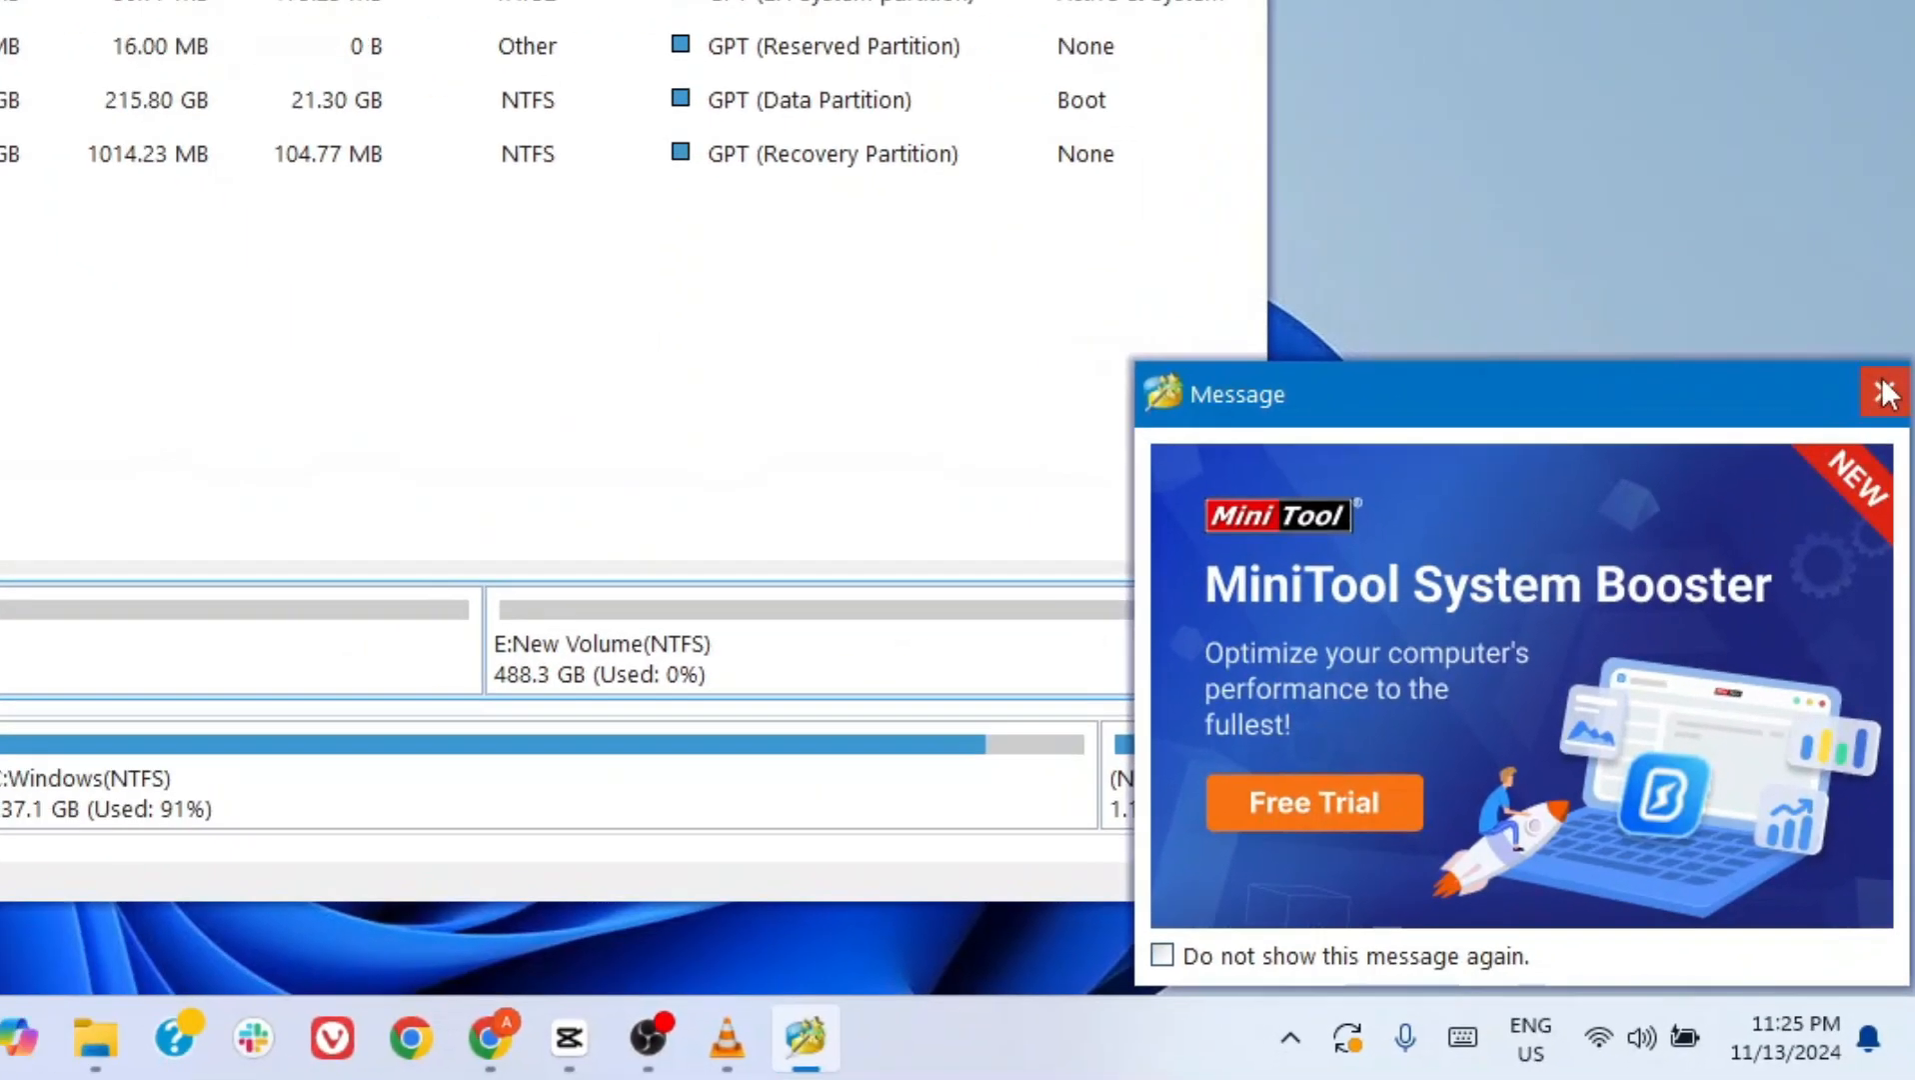
click(1879, 285)
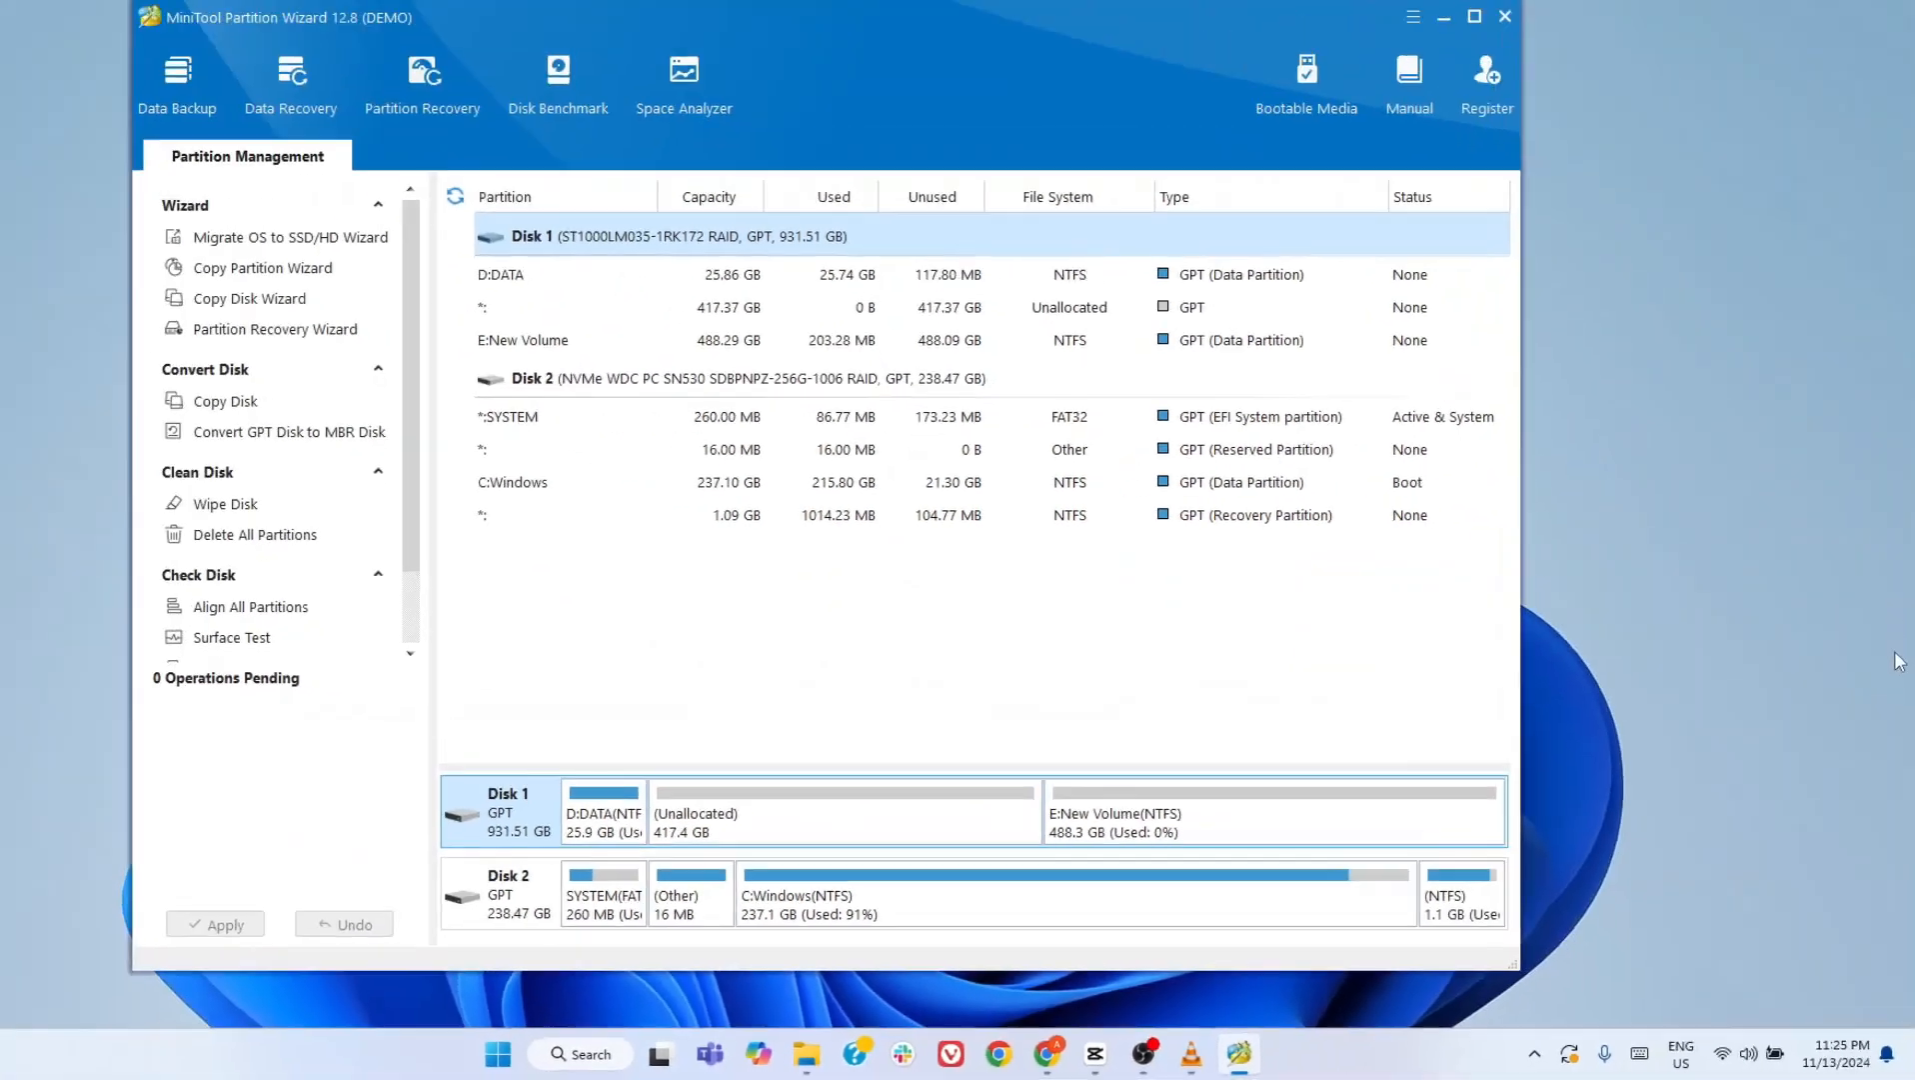
mouse_move(1125, 103)
mouse_down()
mouse_move(1167, 118)
mouse_move(1151, 88)
mouse_up()
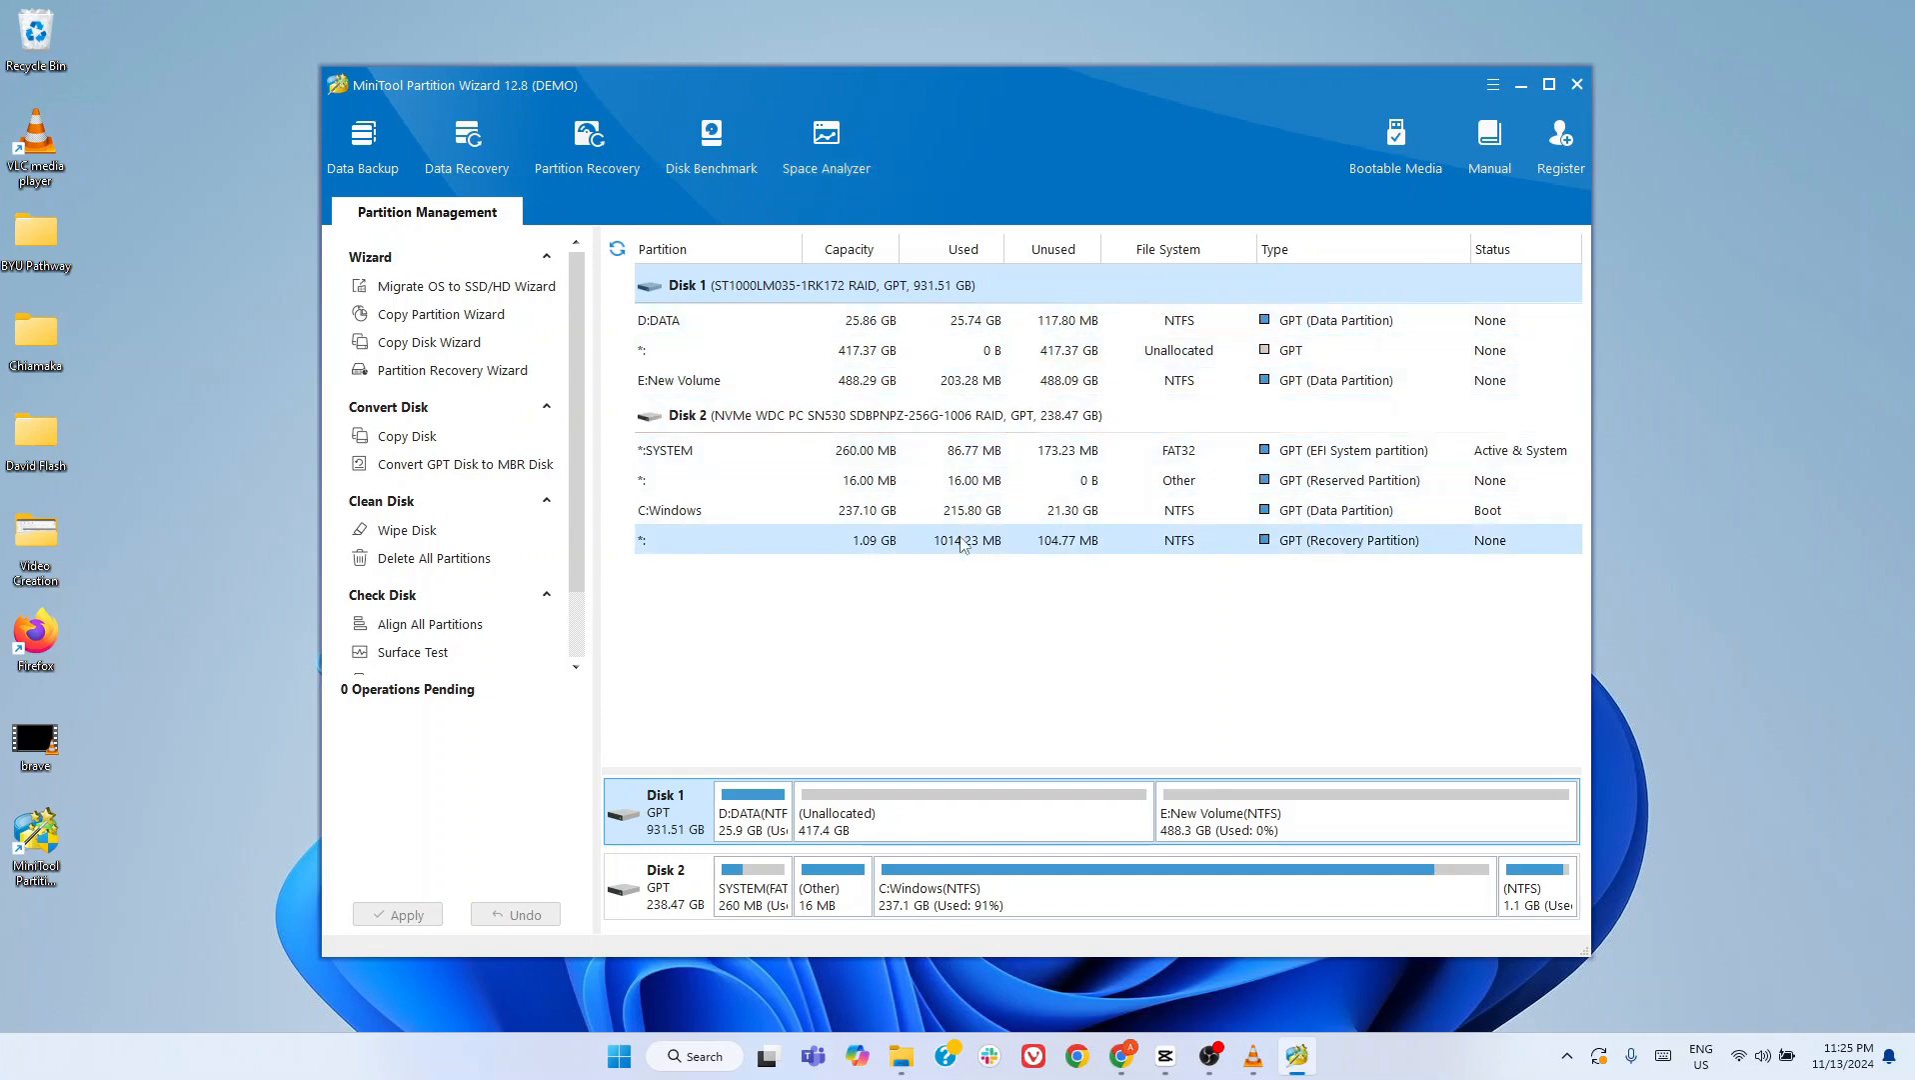
click(1561, 174)
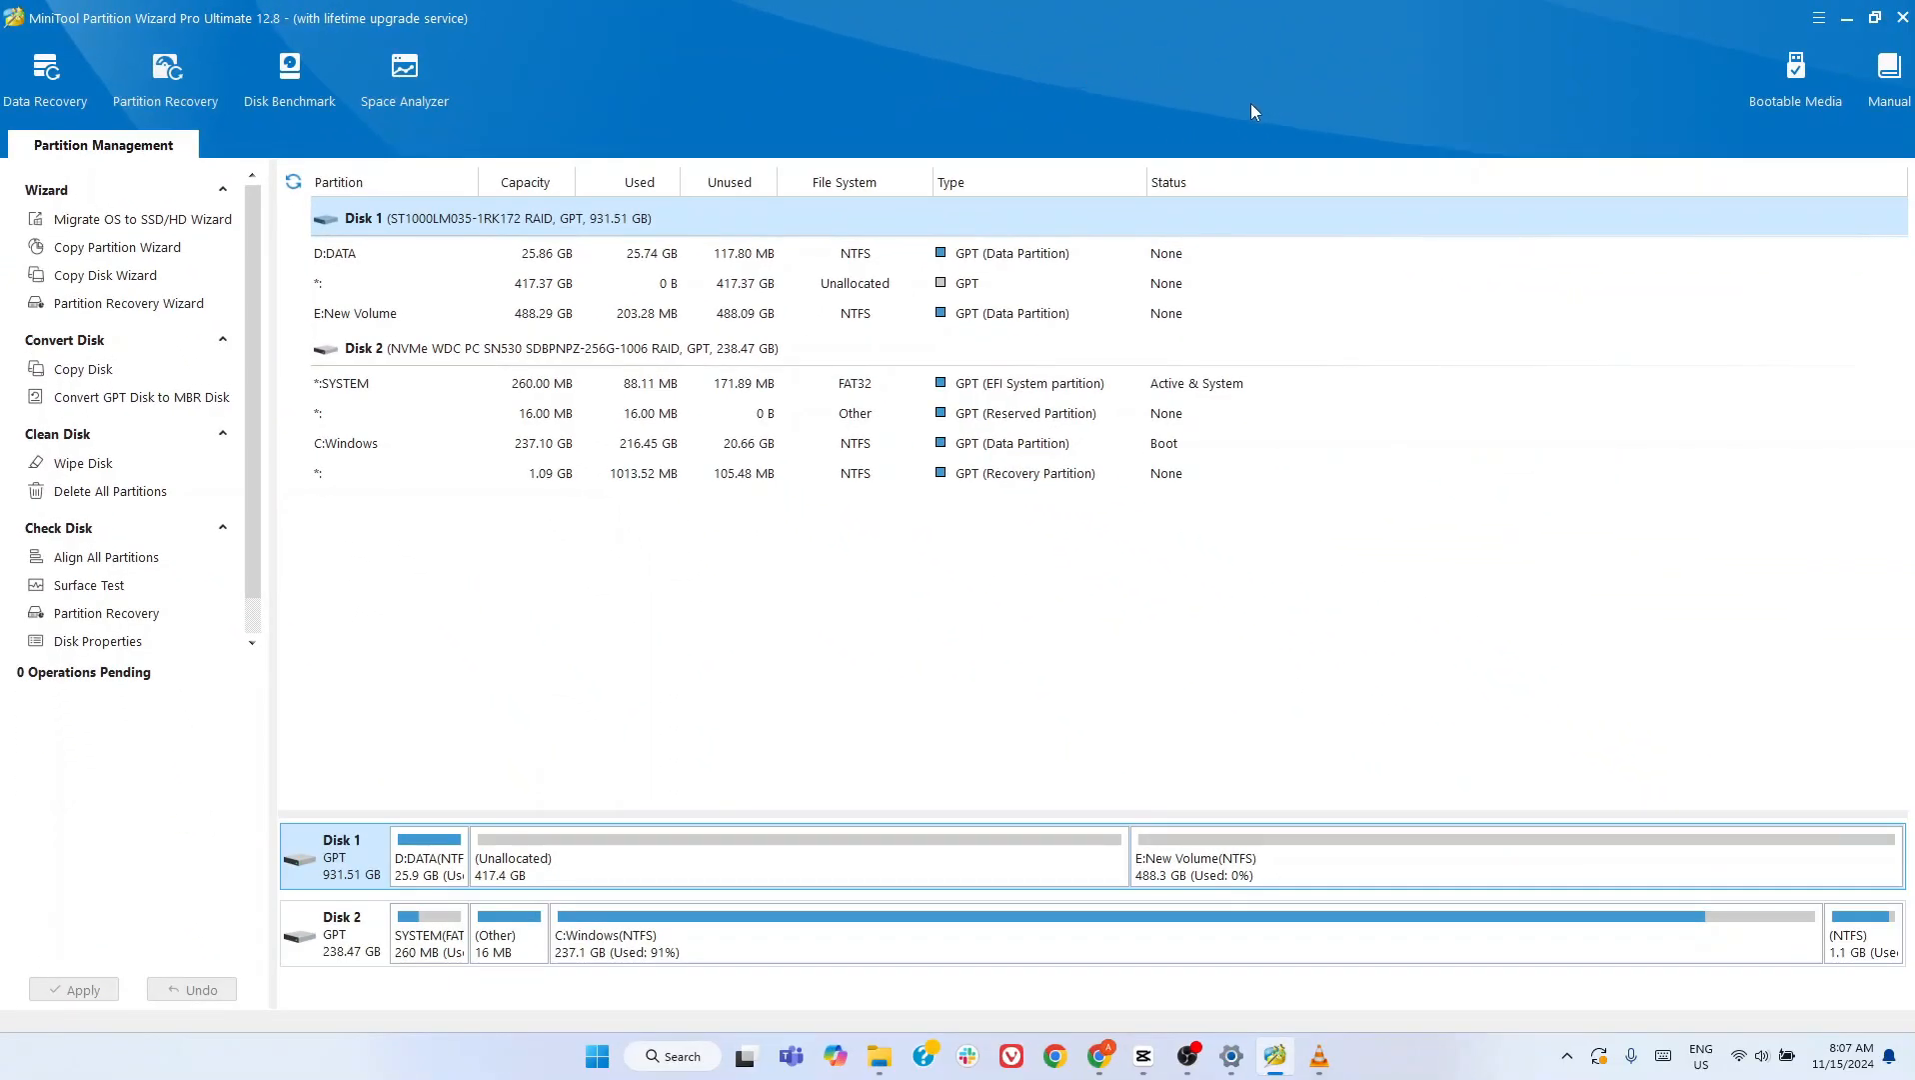
- Restore the Partition Wizard window to a smaller size and bring up Disk Management beside it
click(1875, 17)
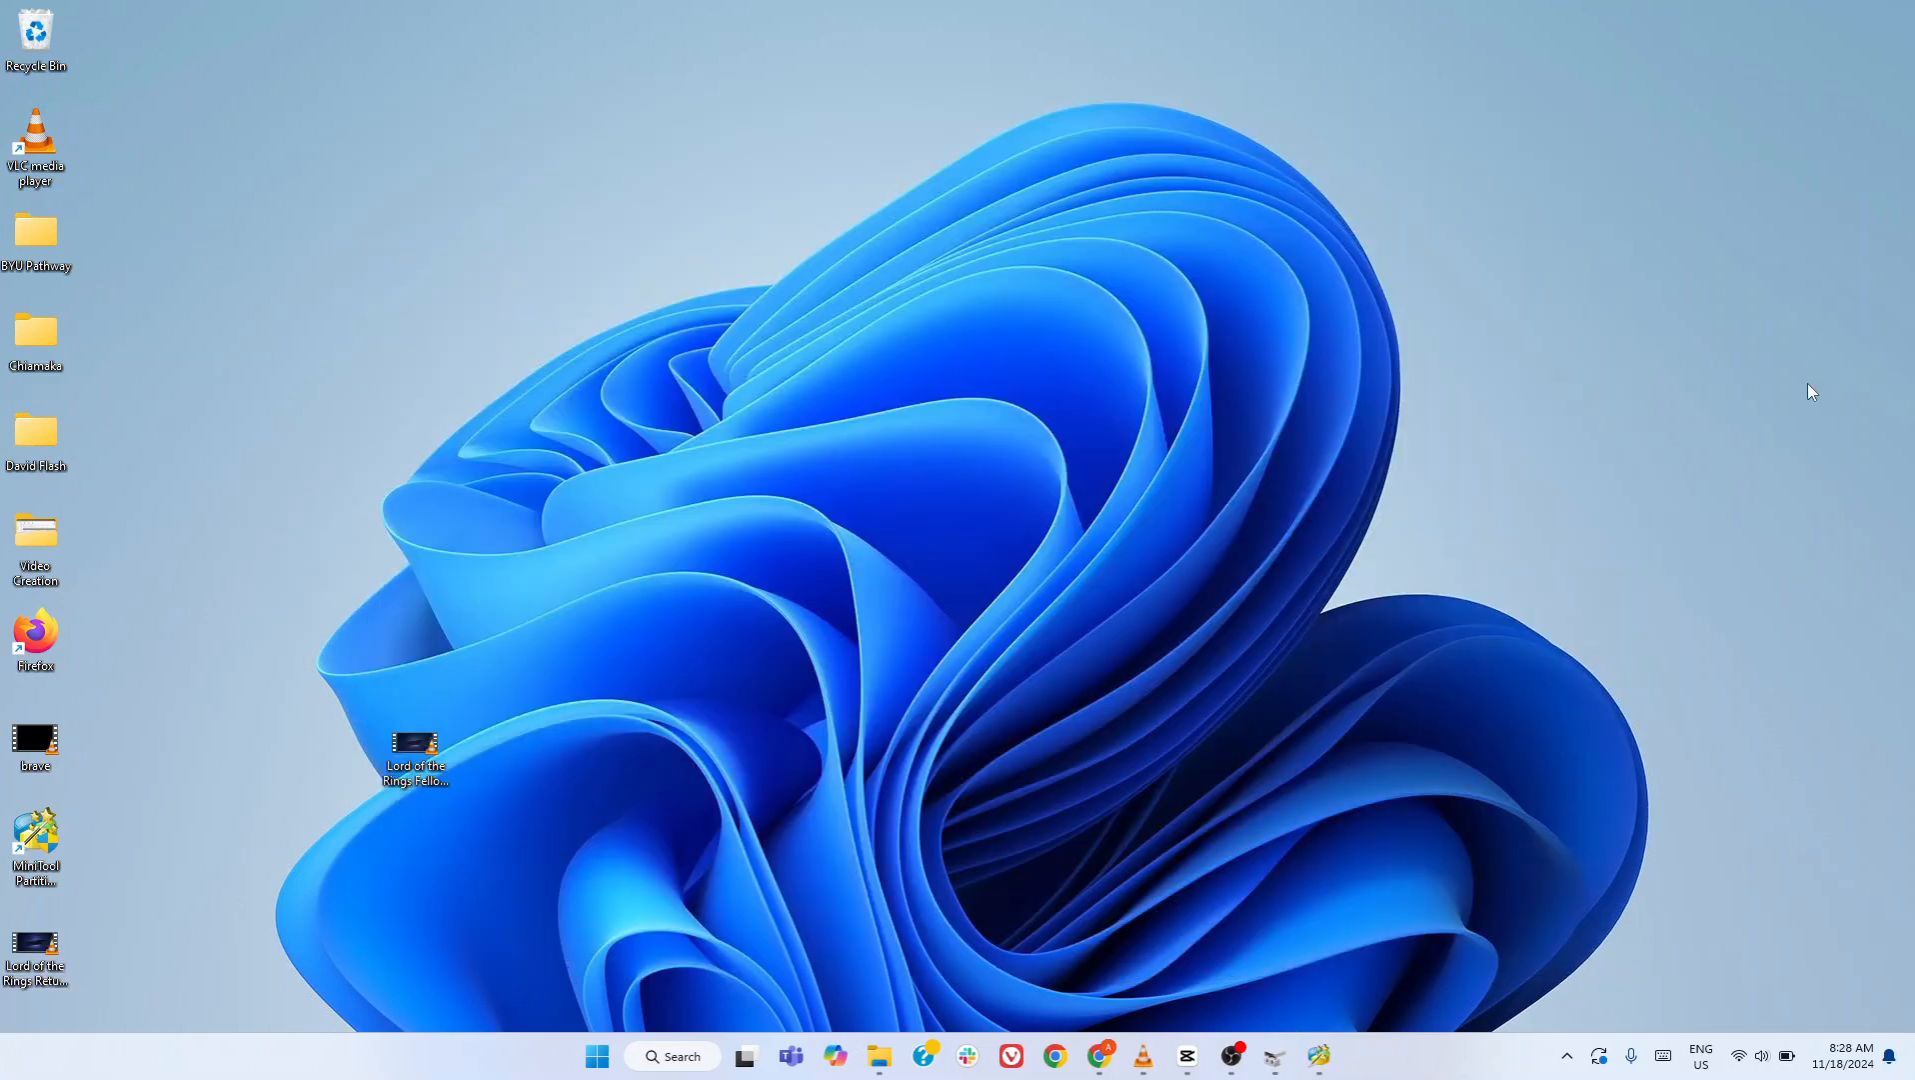
click(1318, 1056)
drag(1090, 95, 891, 99)
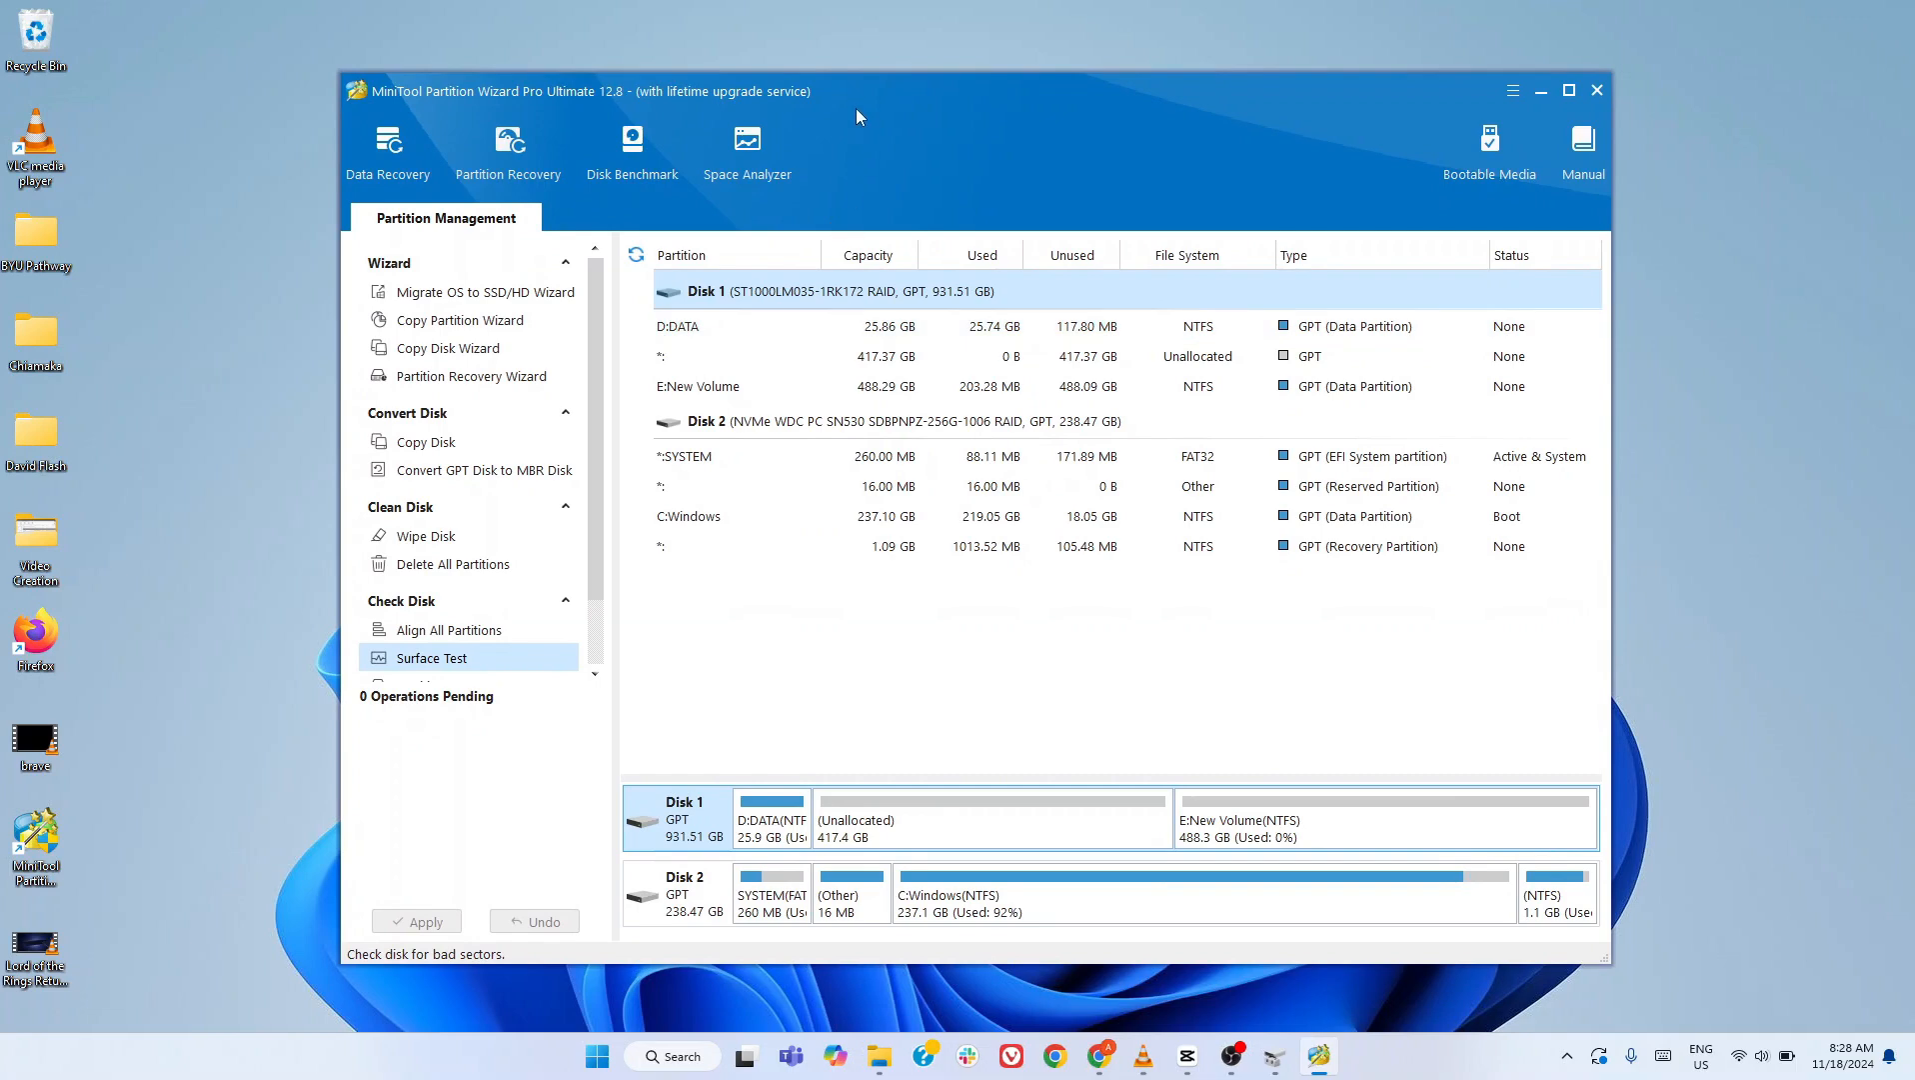
drag(866, 90, 1149, 79)
click(1274, 1055)
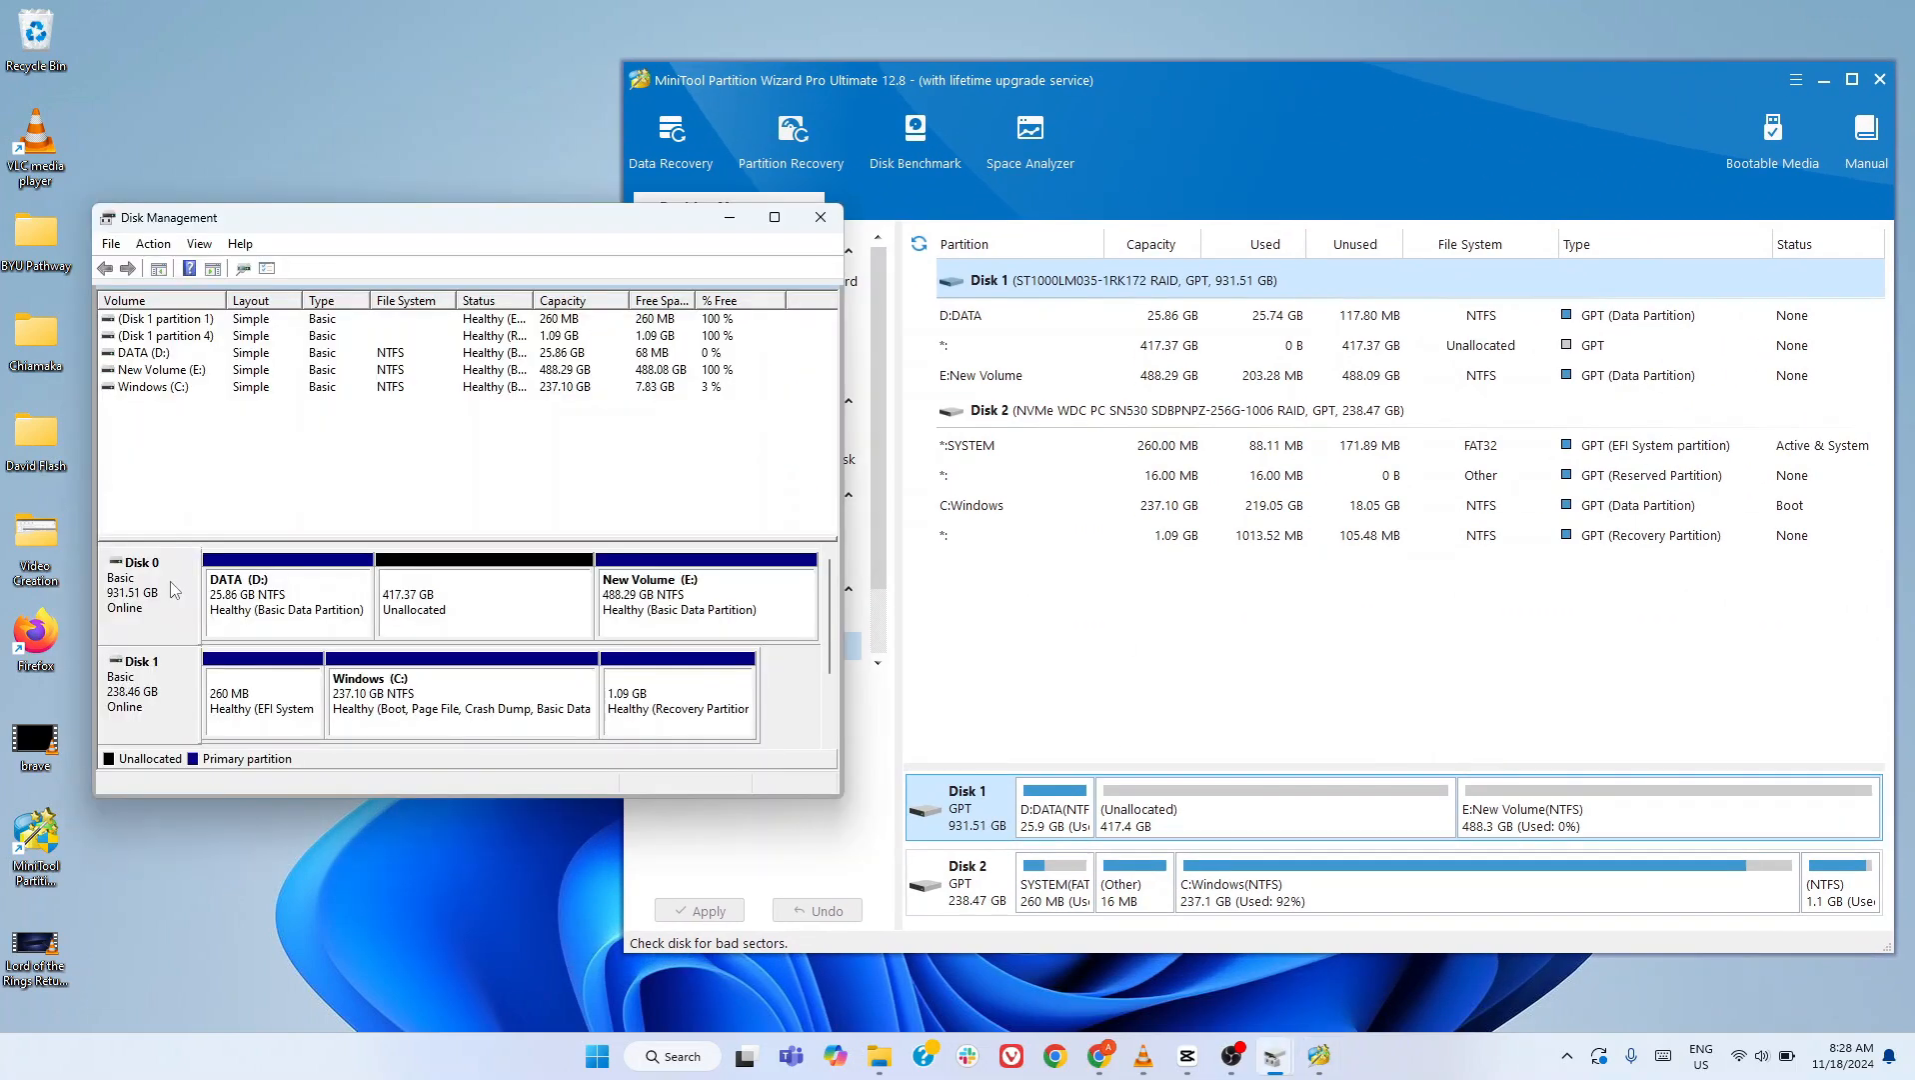
- Look through the commands Disk Management offers for Disk 0 and New Volume (E:), and return to Partition Wizard
right_click(172, 582)
right_click(656, 588)
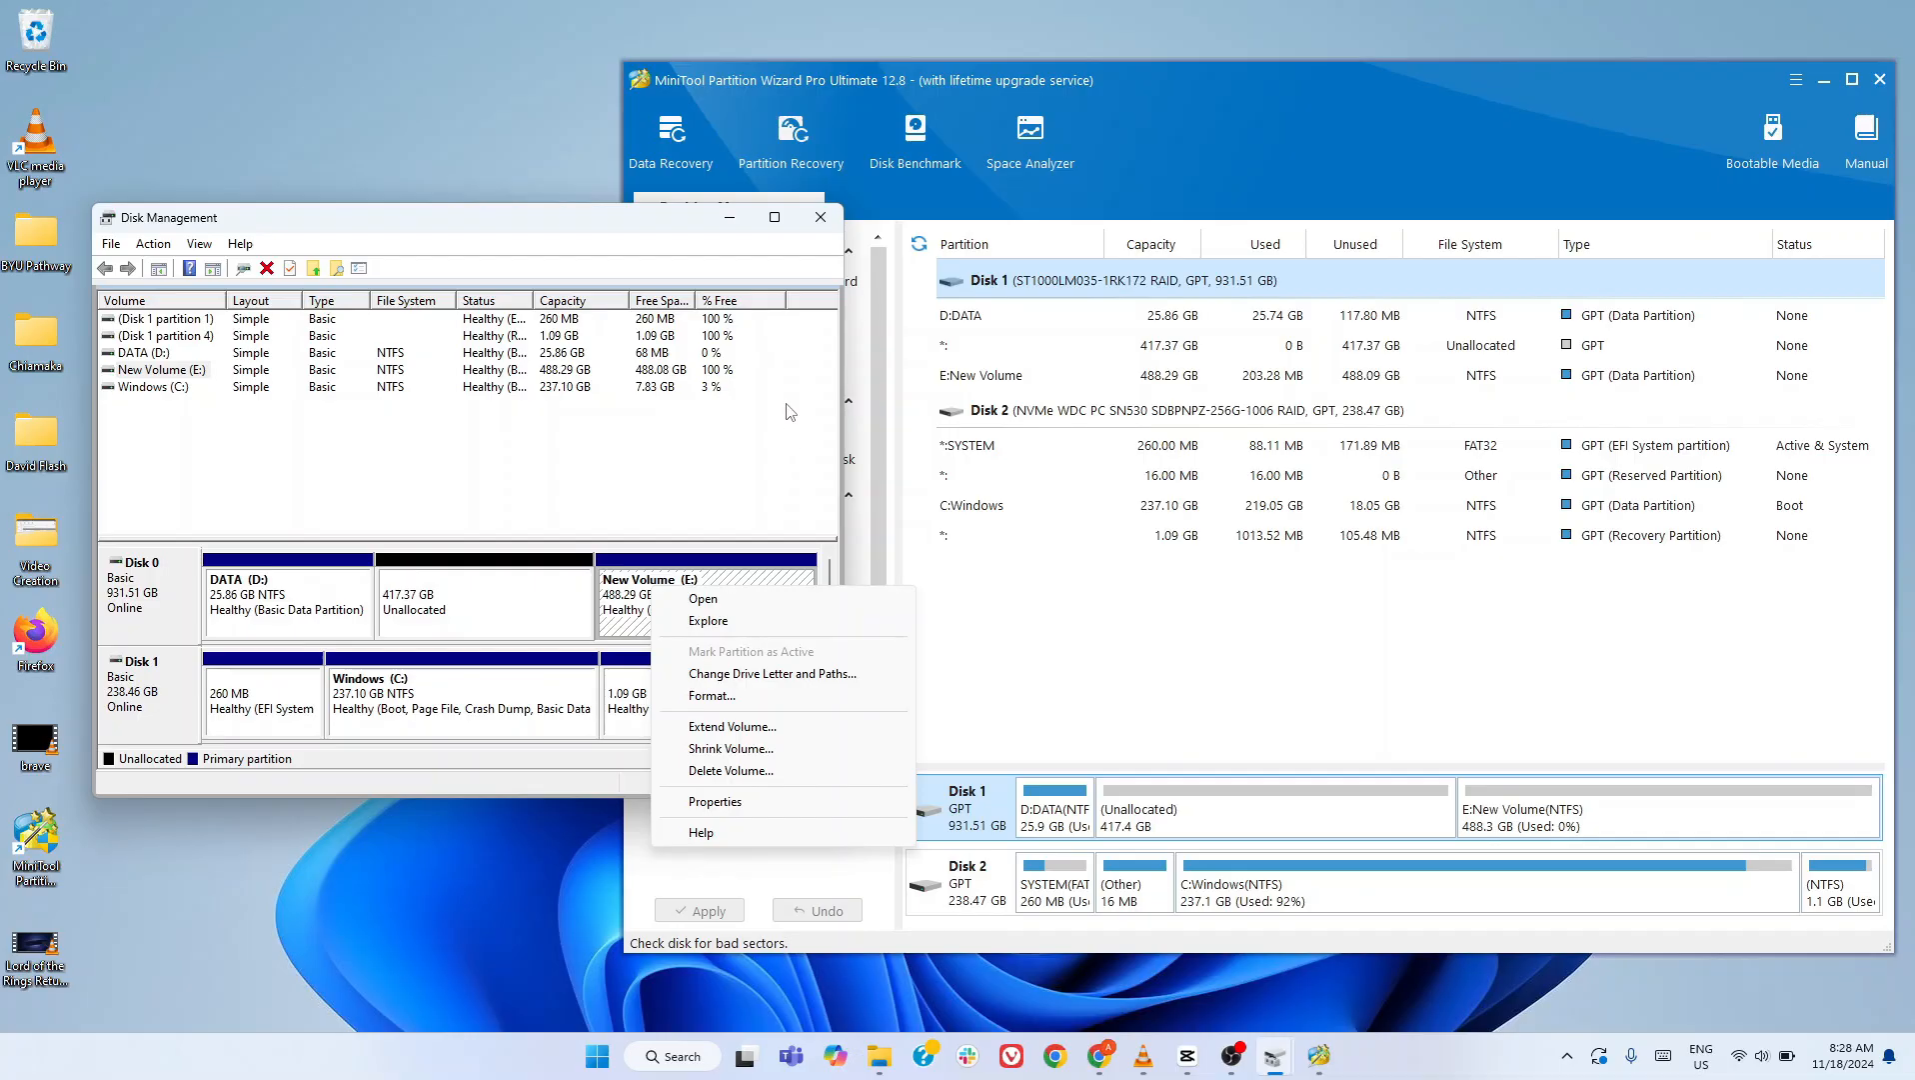
click(871, 308)
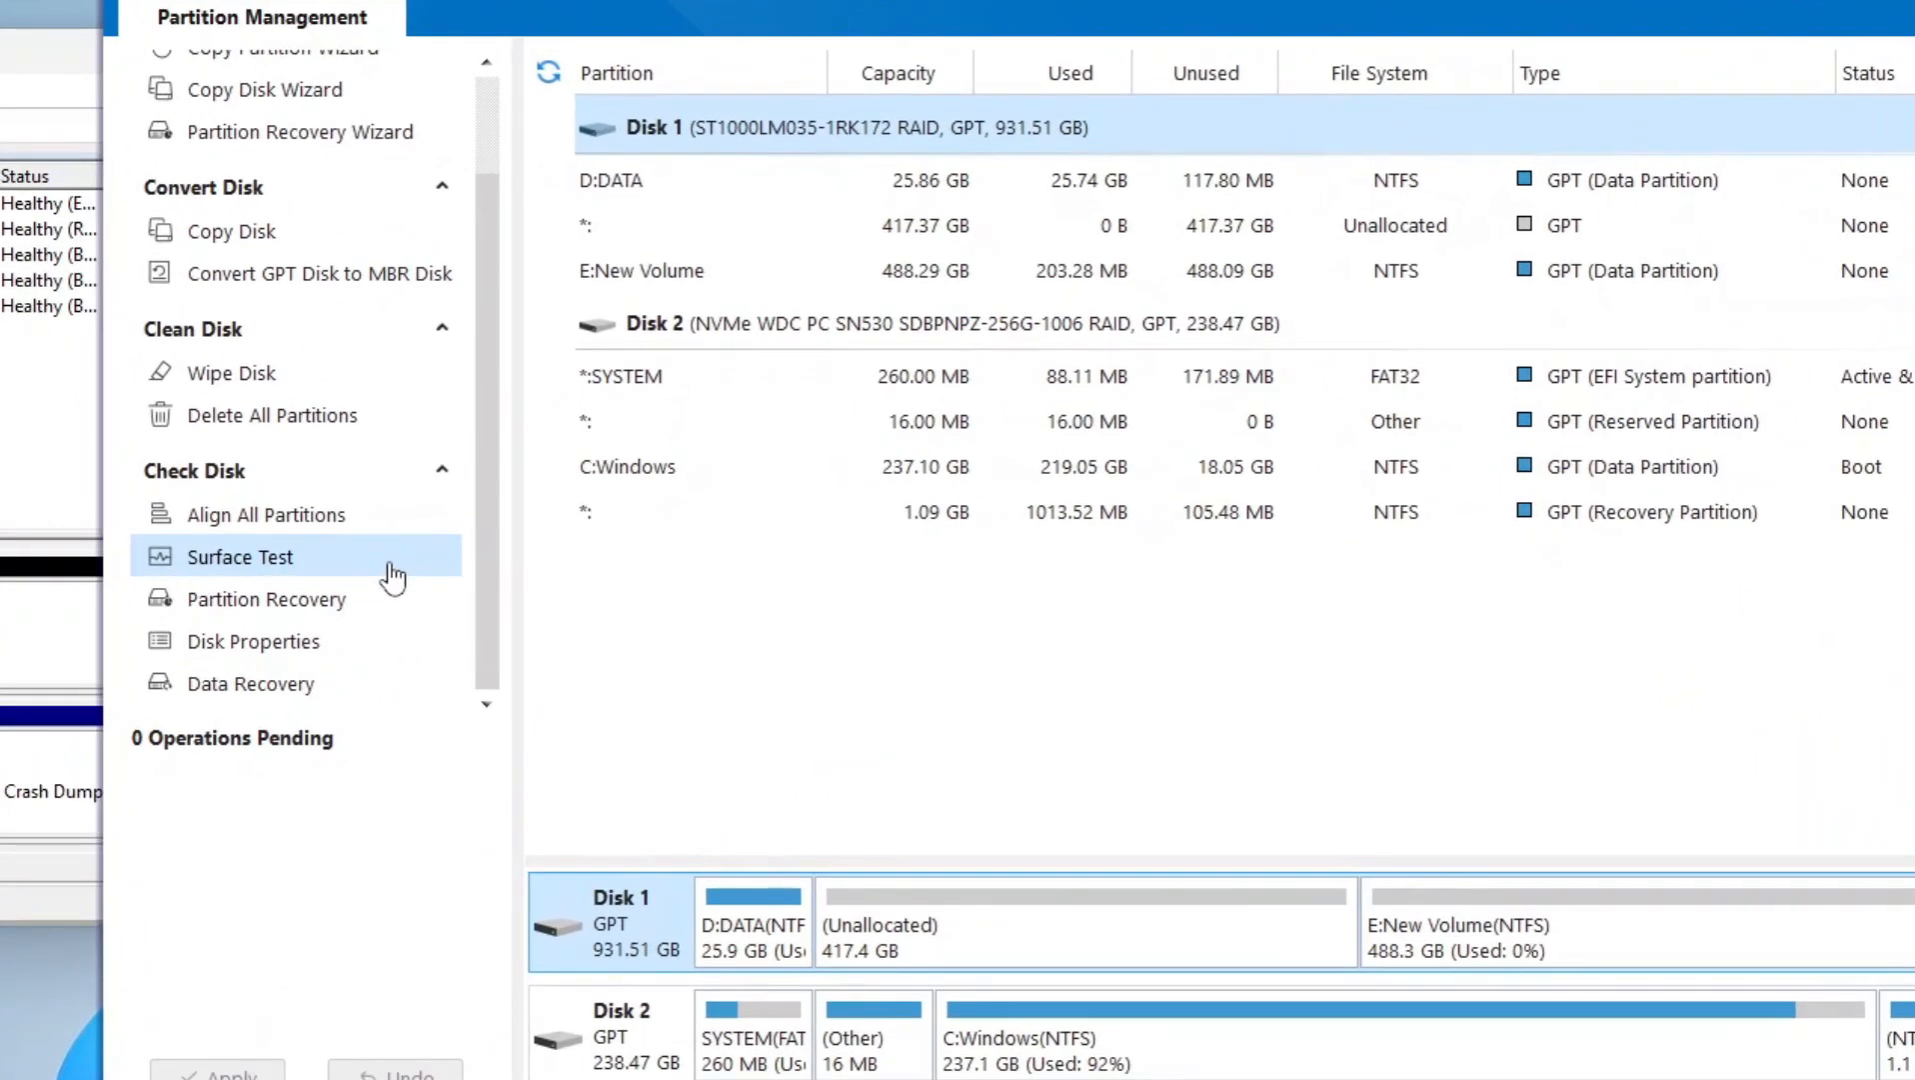
- Run a surface test on Disk 1, and open the Data Recovery tool
click(408, 561)
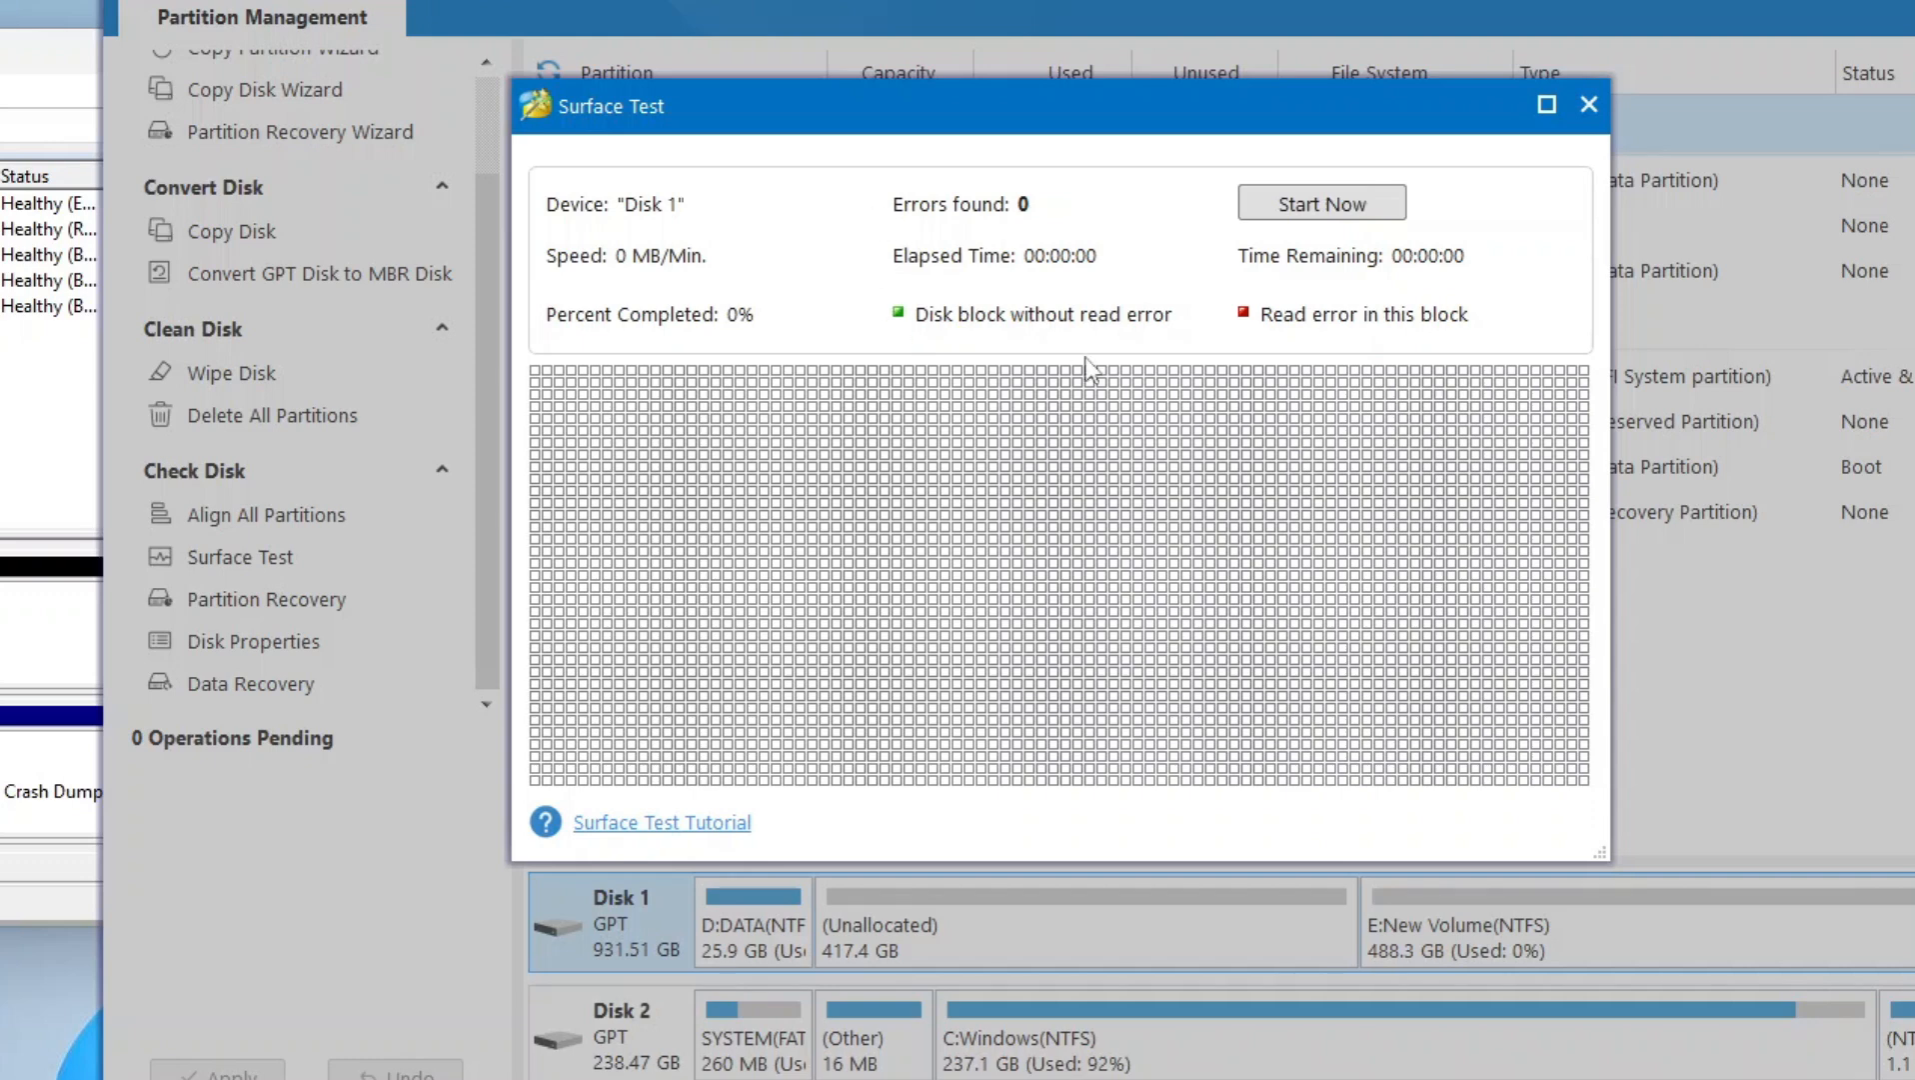
click(1366, 207)
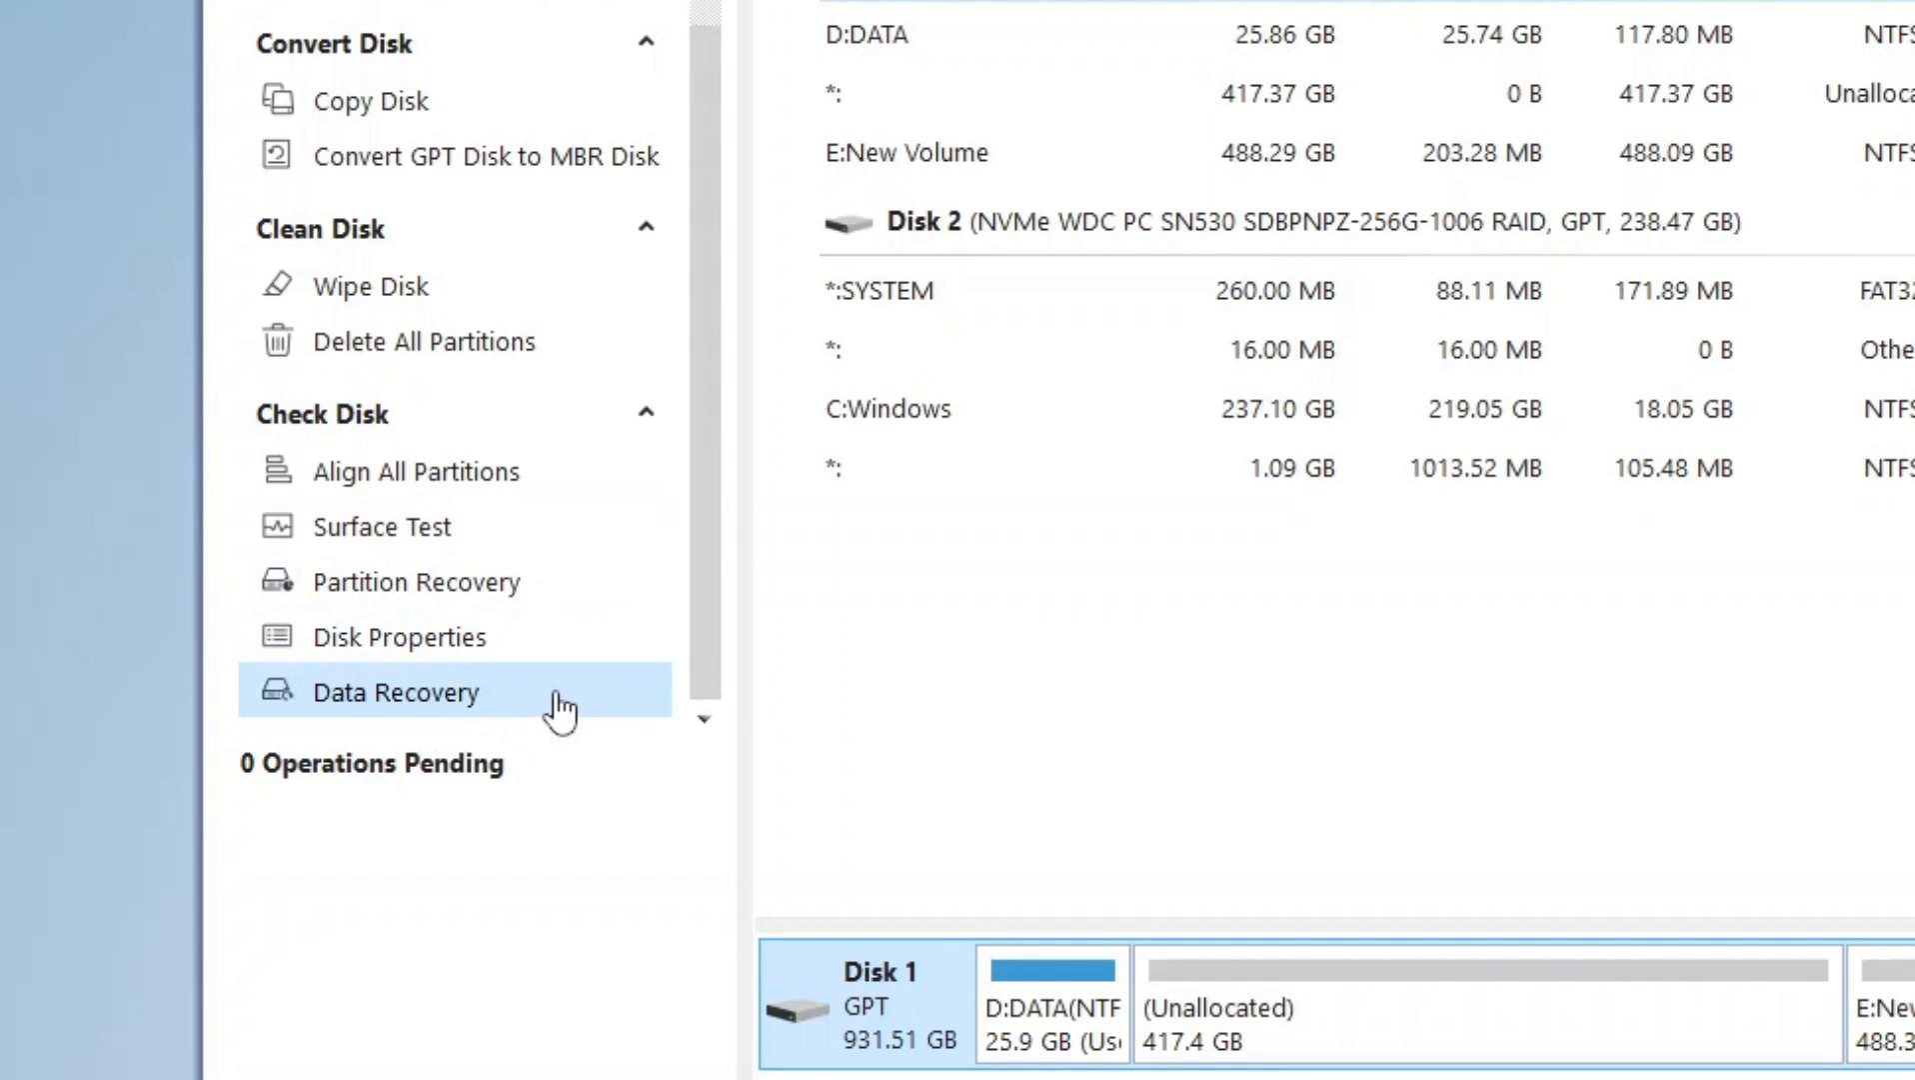
click(563, 705)
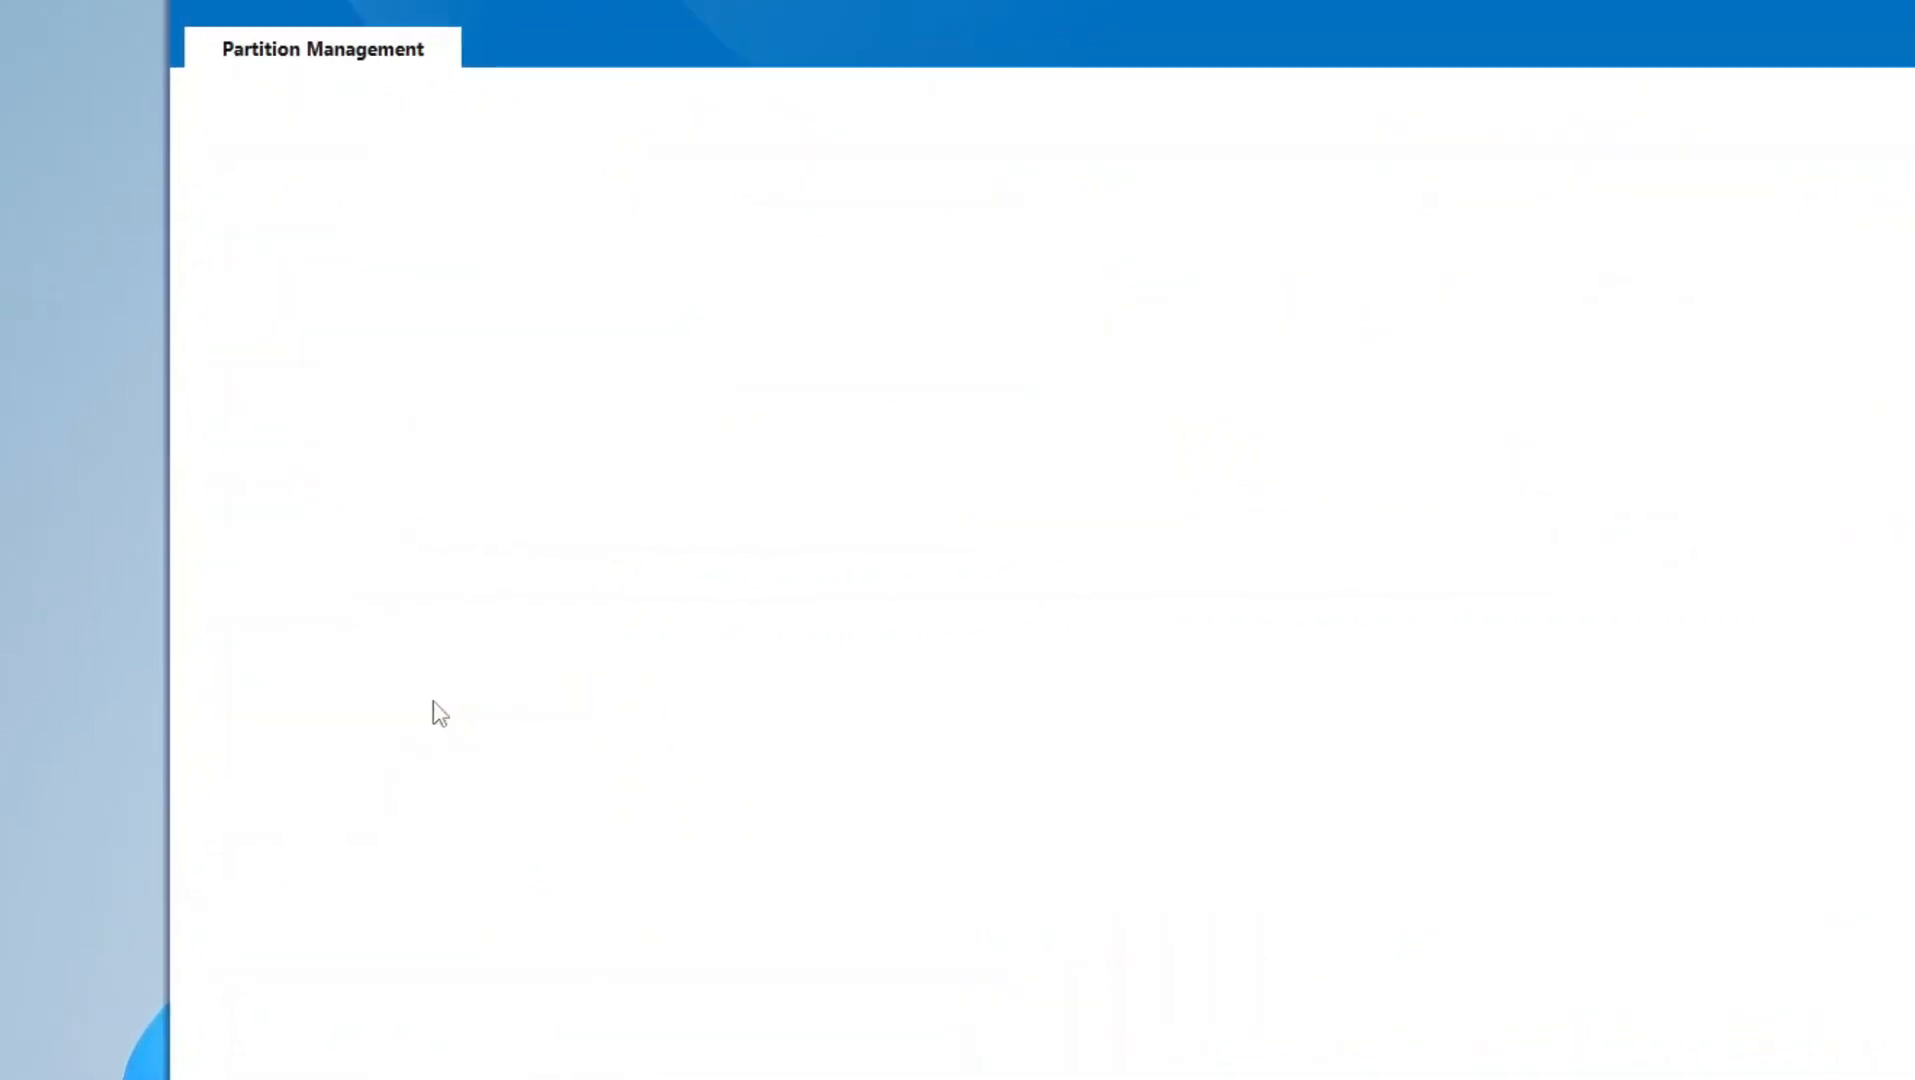
click(208, 314)
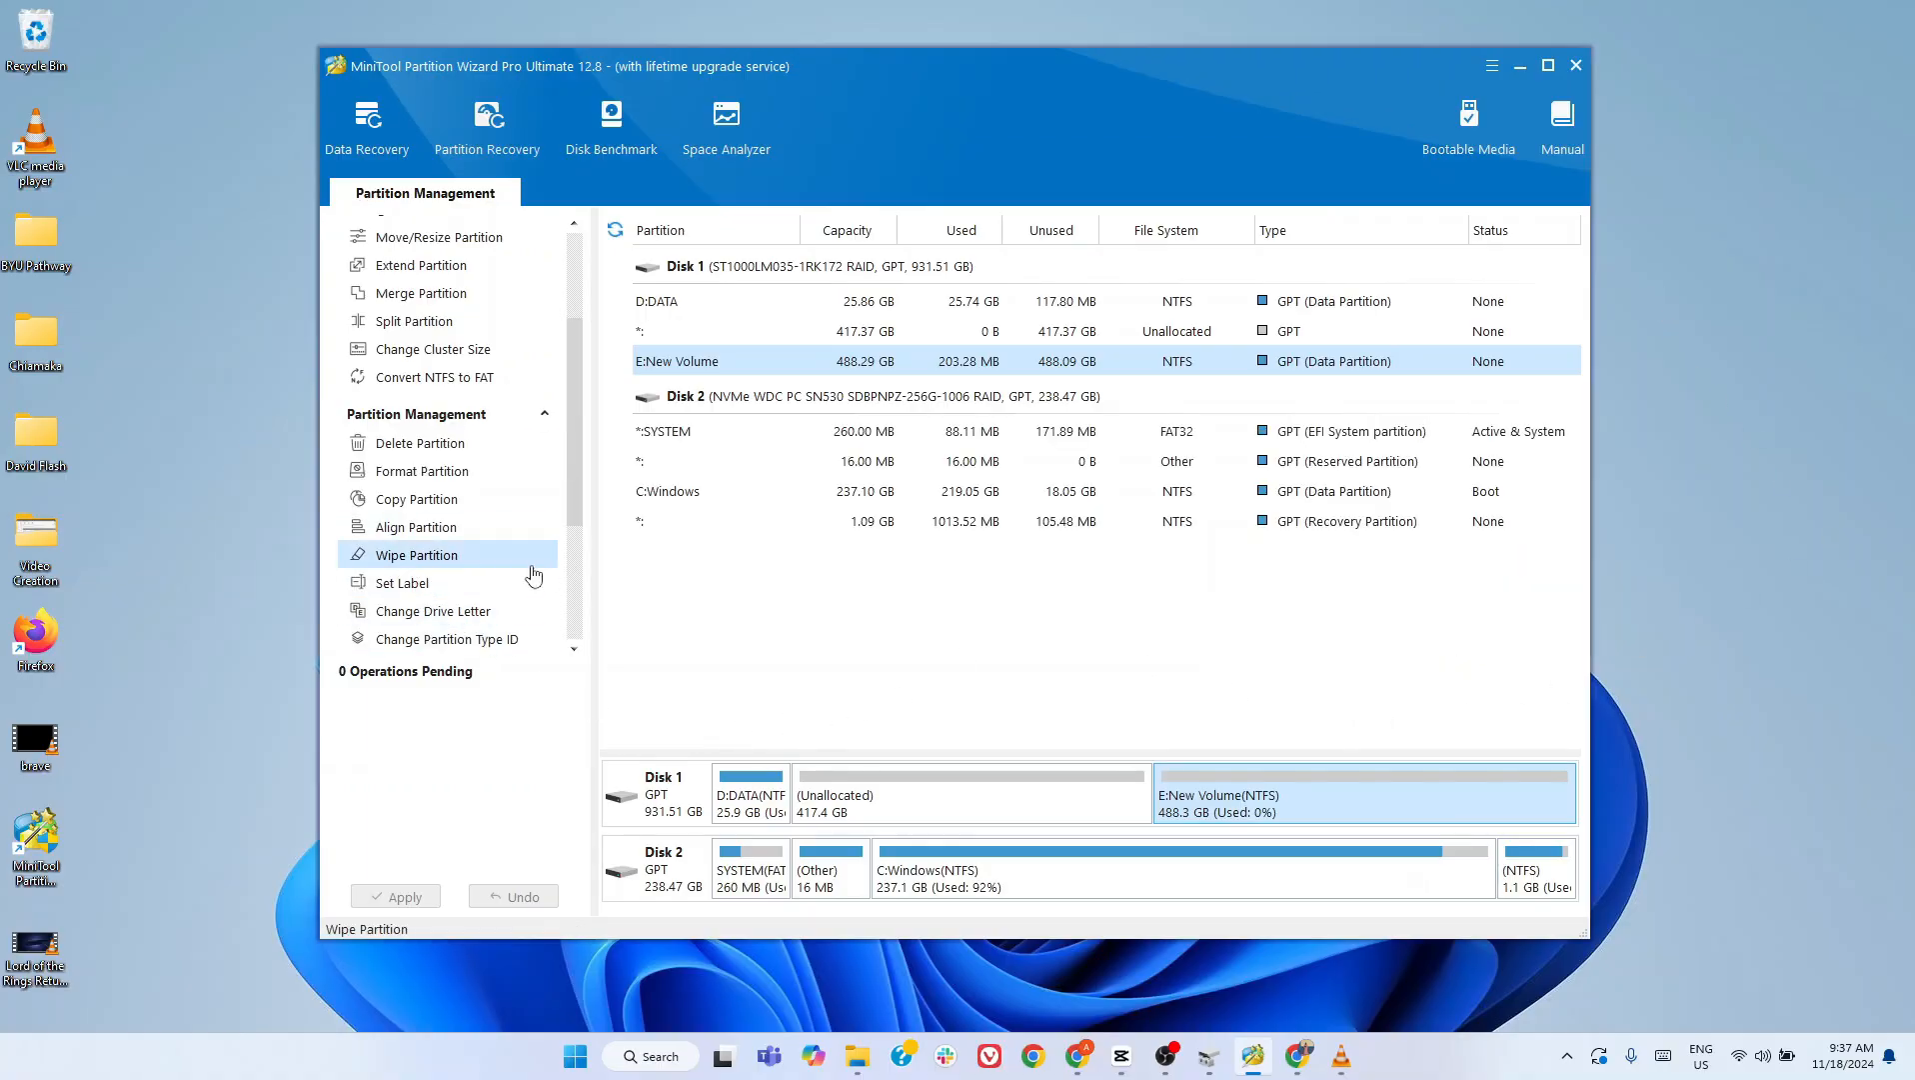
- Open the Wipe Partition settings for New Volume (E:) on Disk 1 to view the wiping methods
click(1262, 804)
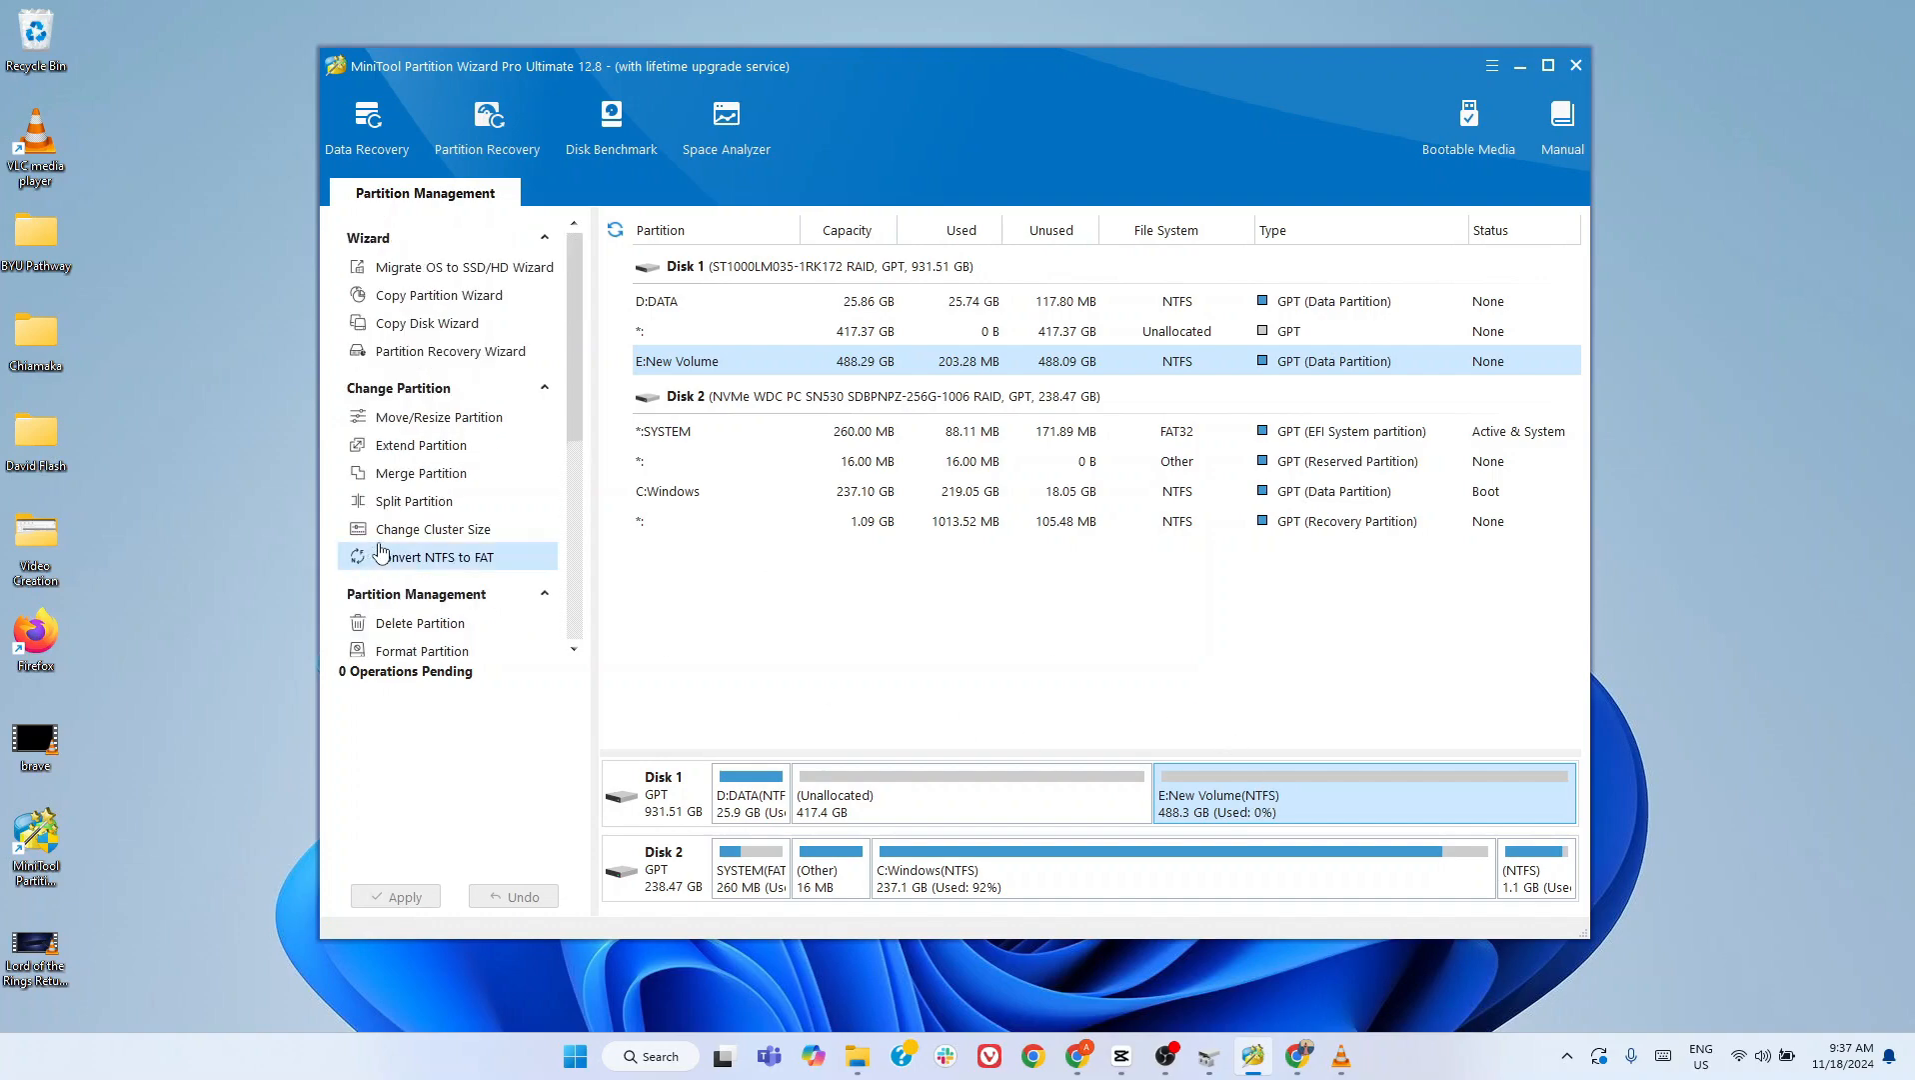
scroll(423, 538, down, 3)
click(446, 556)
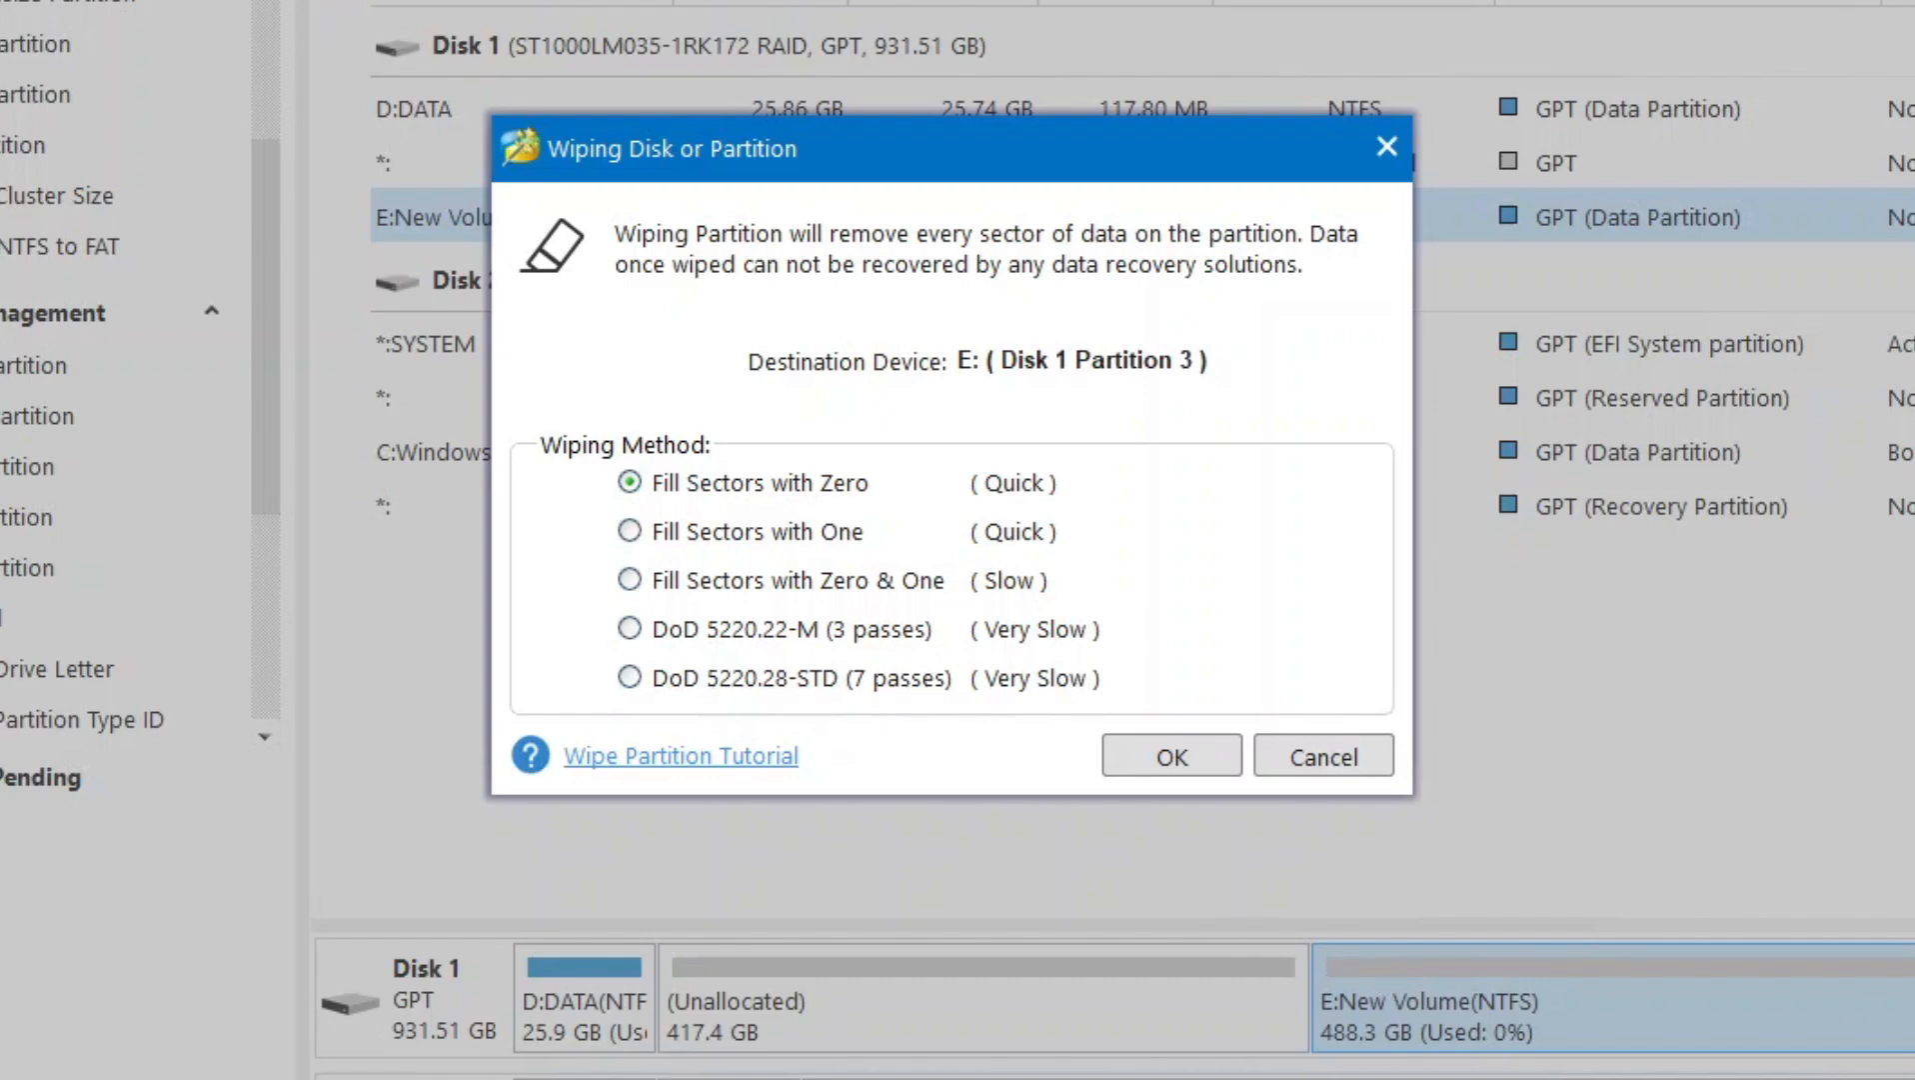
- Check in Disk Management which commands exist for New Volume (E:), close it, and cancel the partition wipe
click(1039, 1079)
drag(200, 0, 1160, 0)
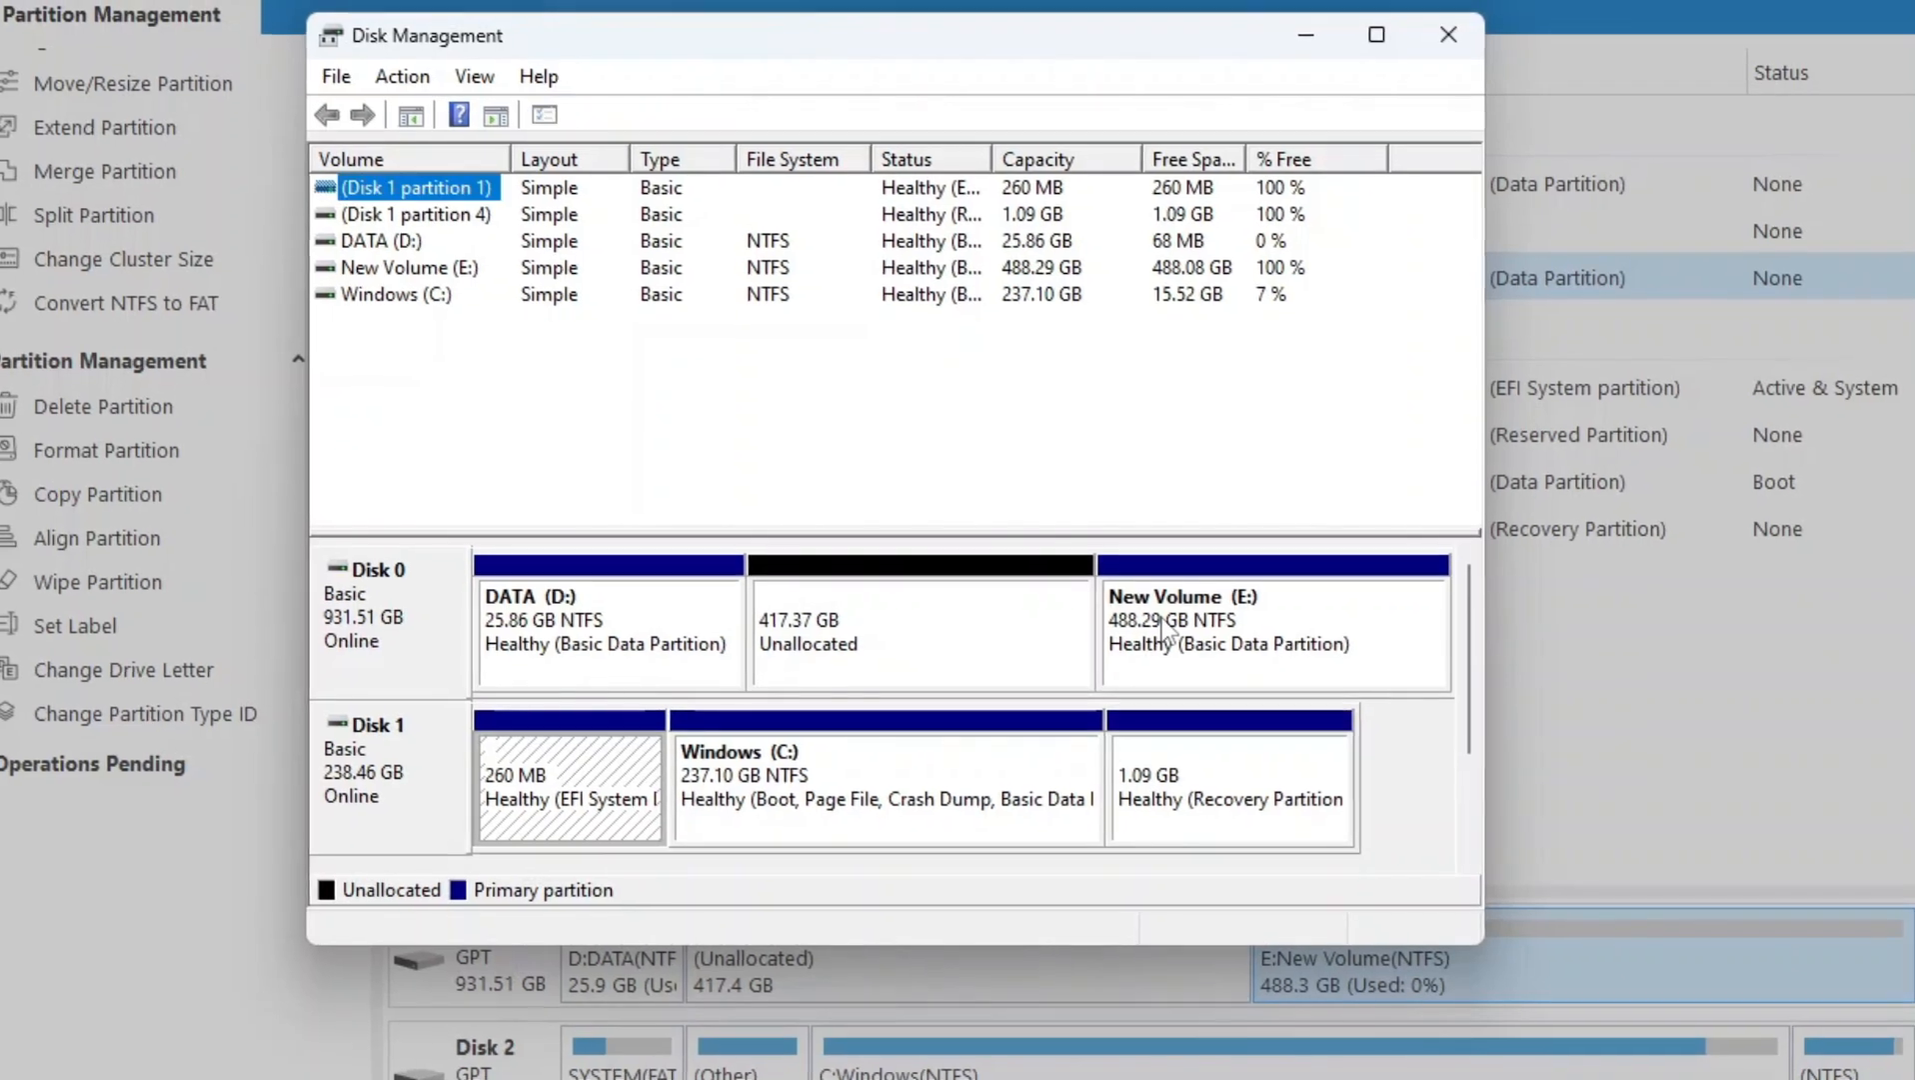
right_click(1166, 630)
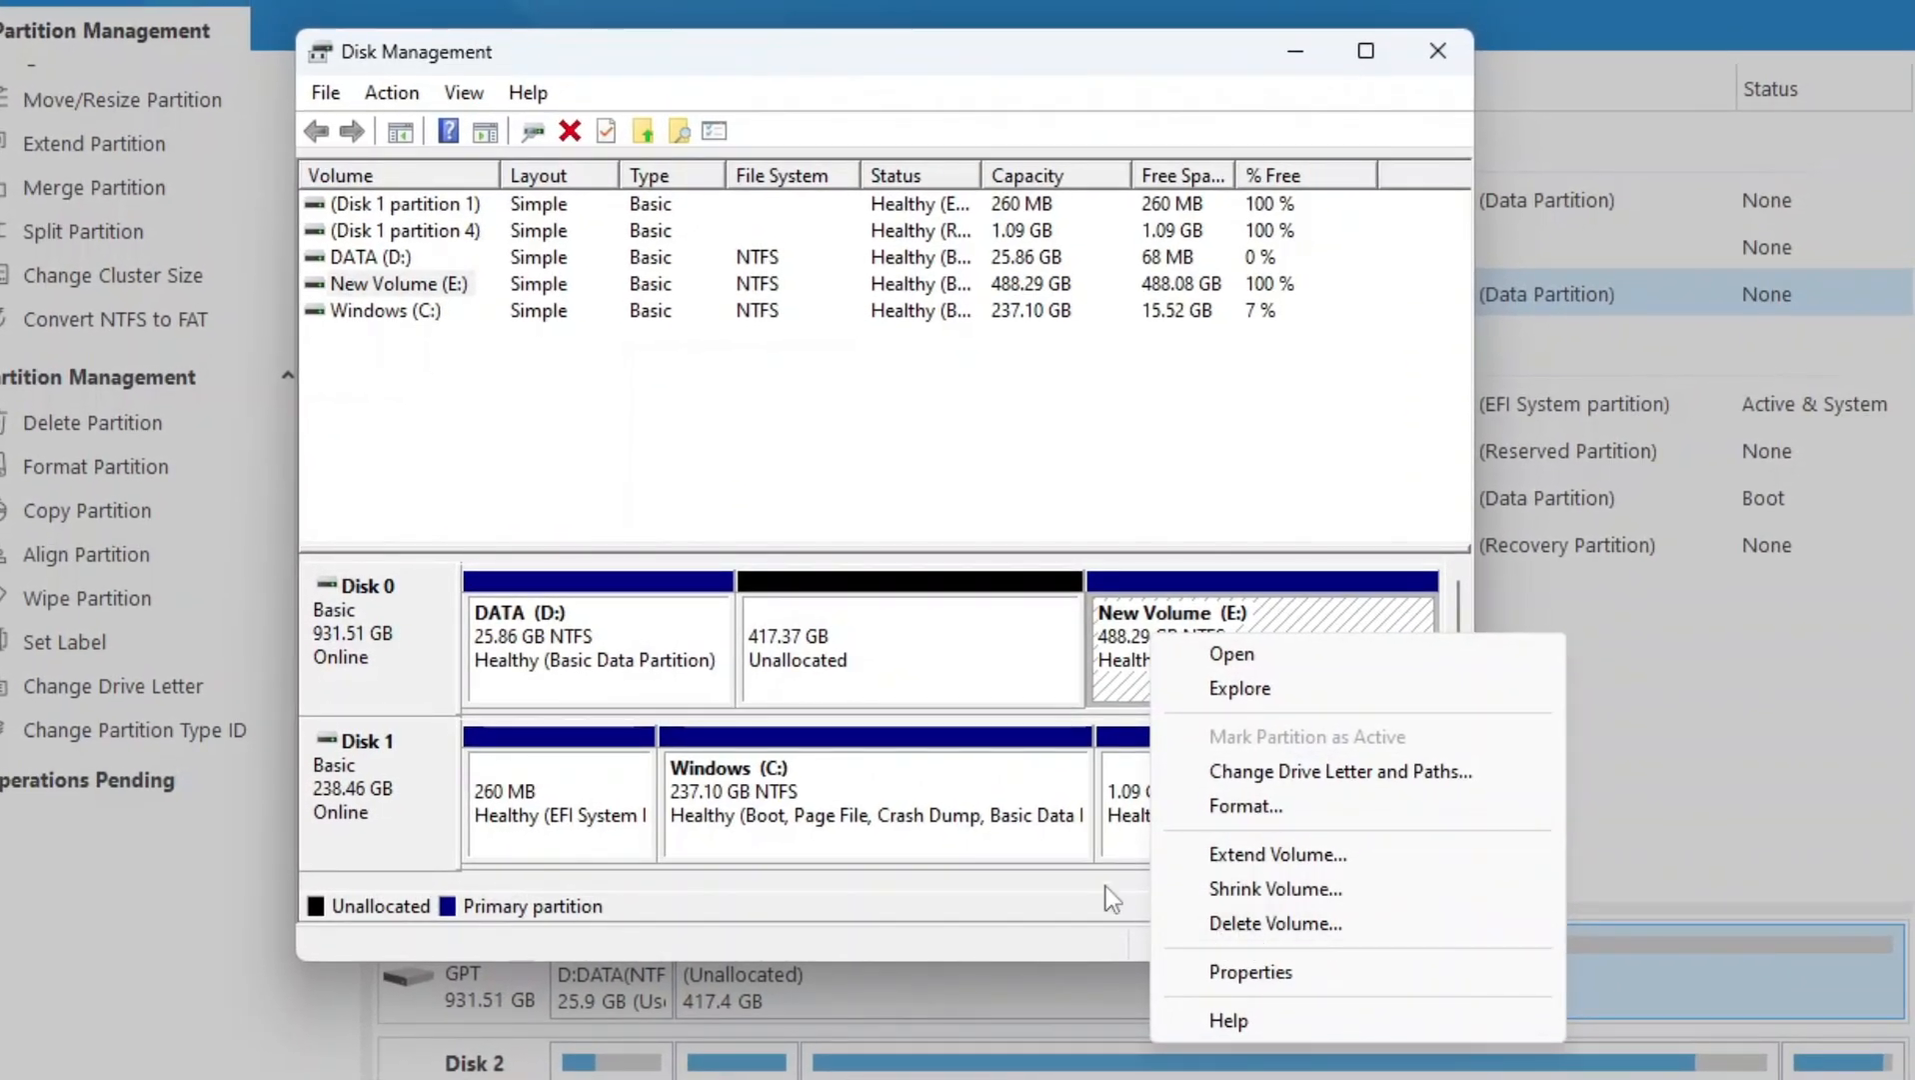
click(1169, 395)
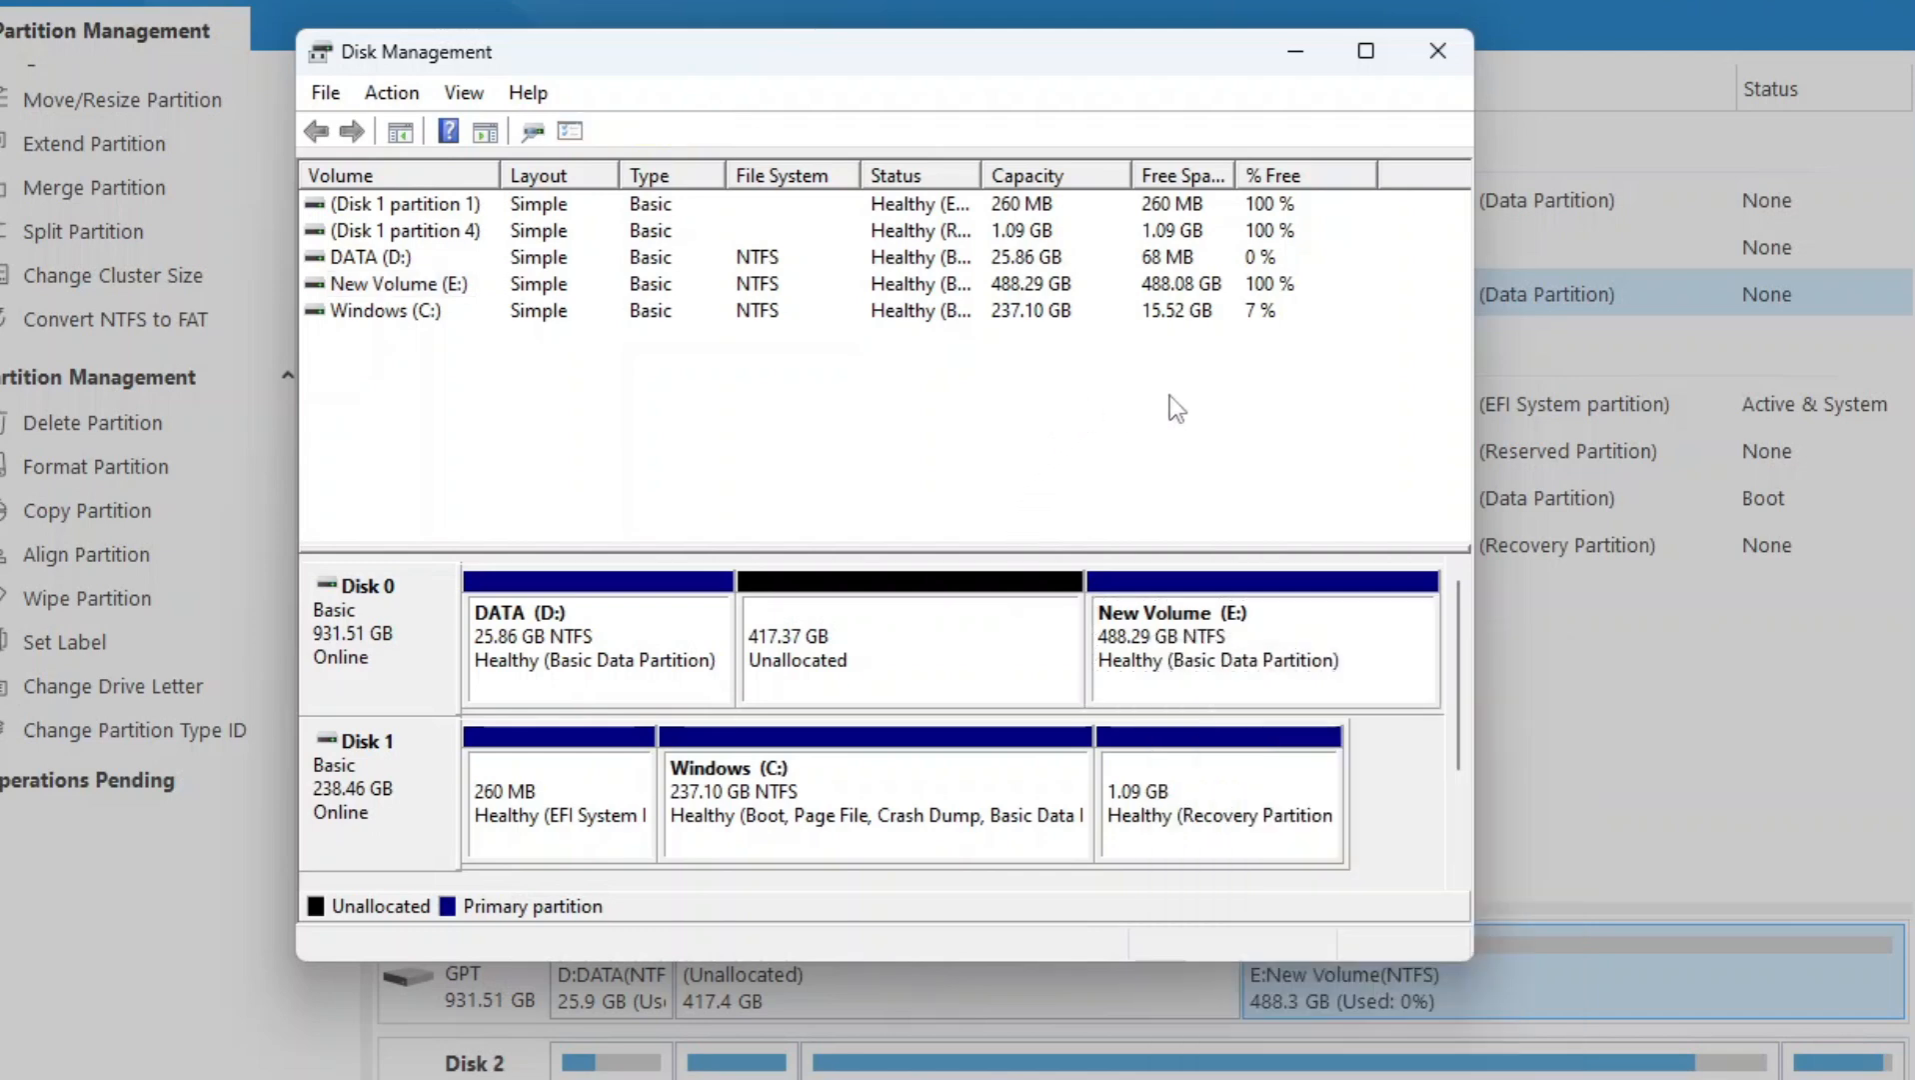
drag(1104, 48, 1151, 58)
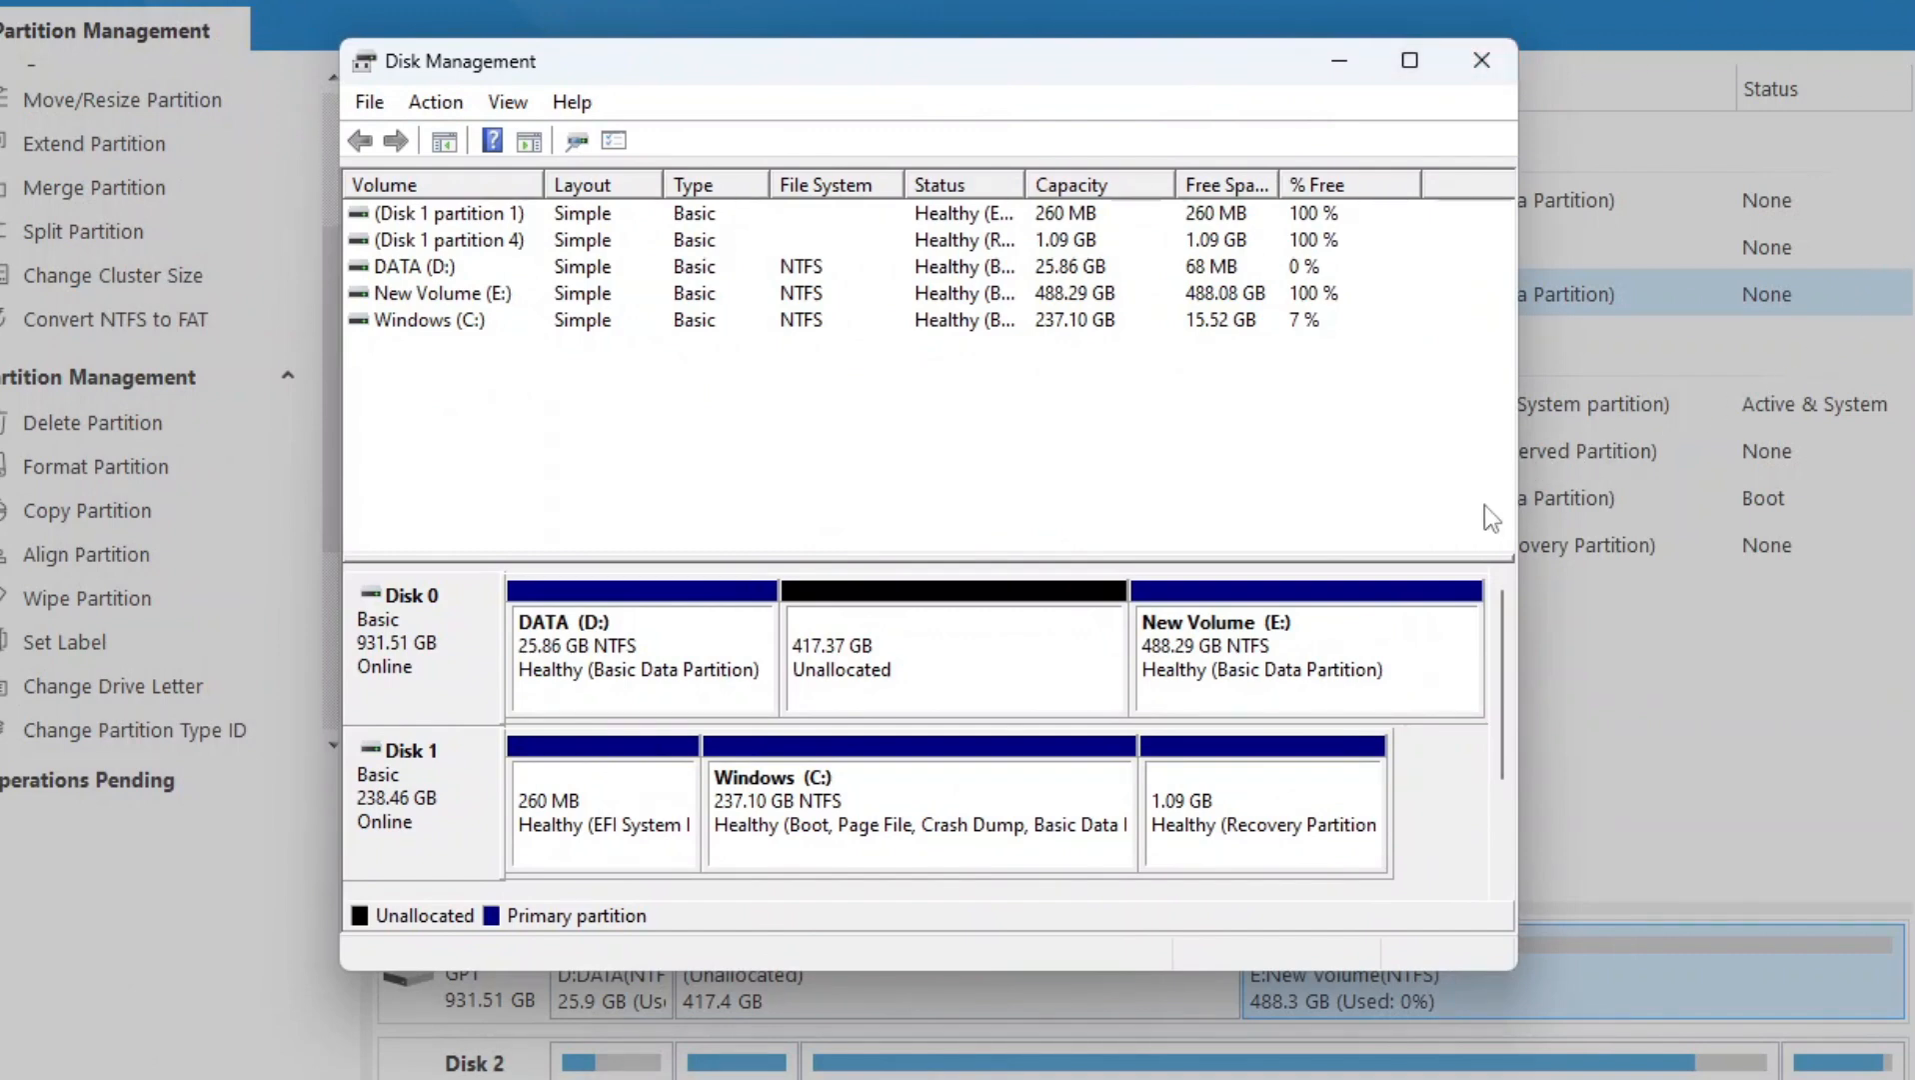
click(1485, 60)
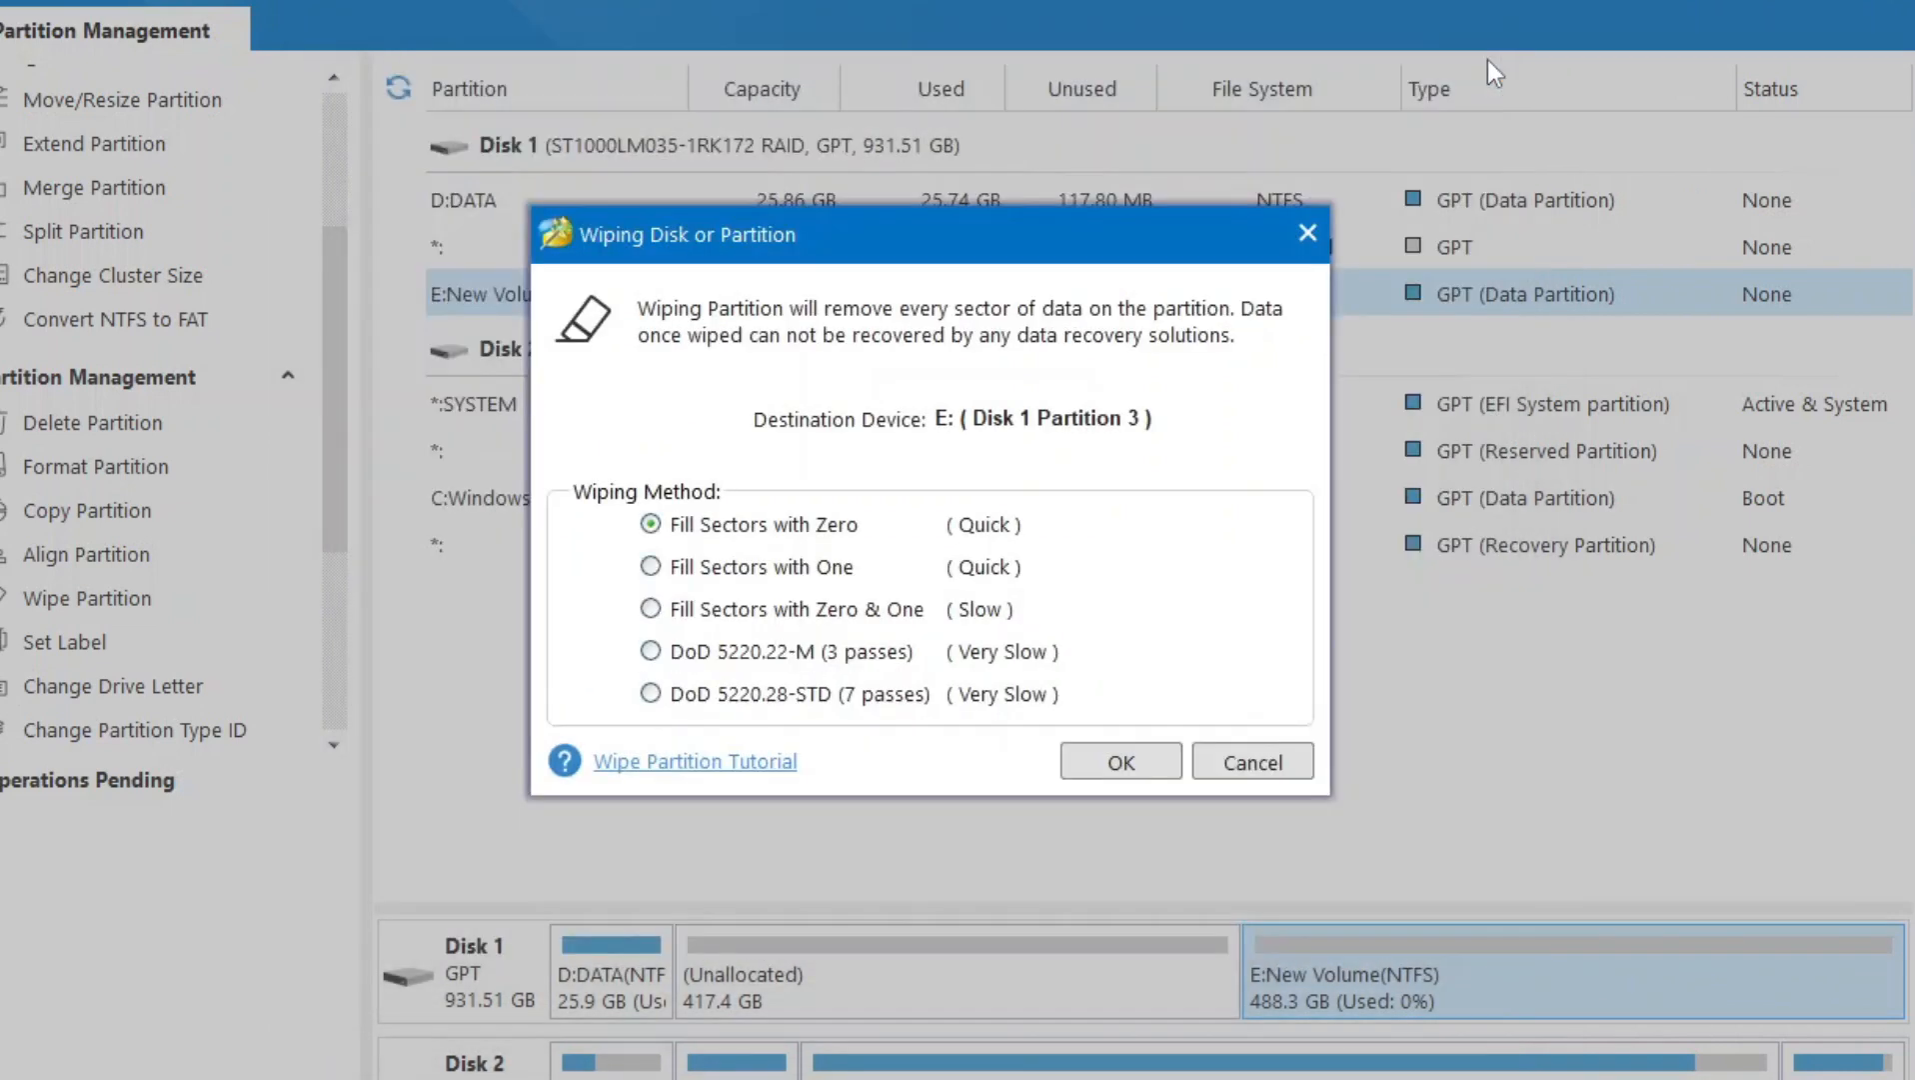
click(1299, 235)
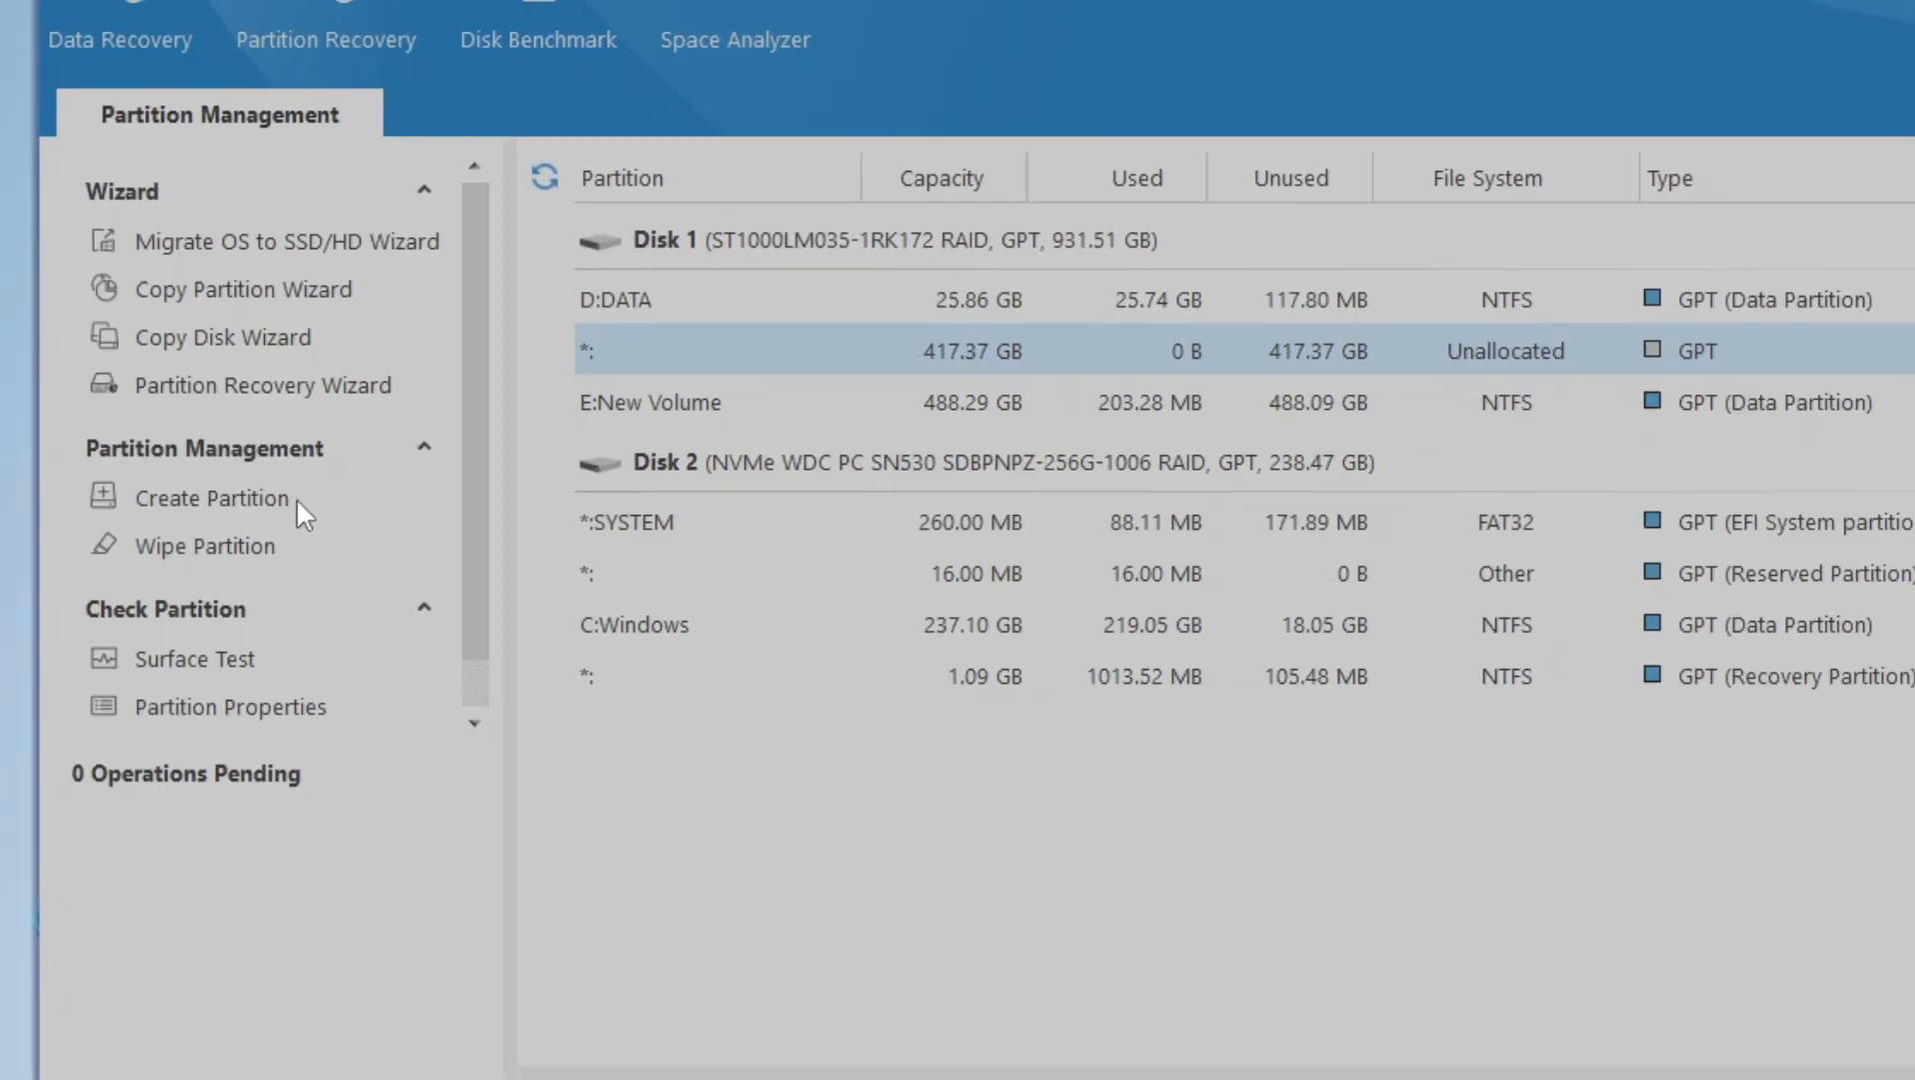
- Open the Create Partition settings for Disk 1's unallocated space and look through the drive letter, file system, cluster size and sizing options
click(432, 543)
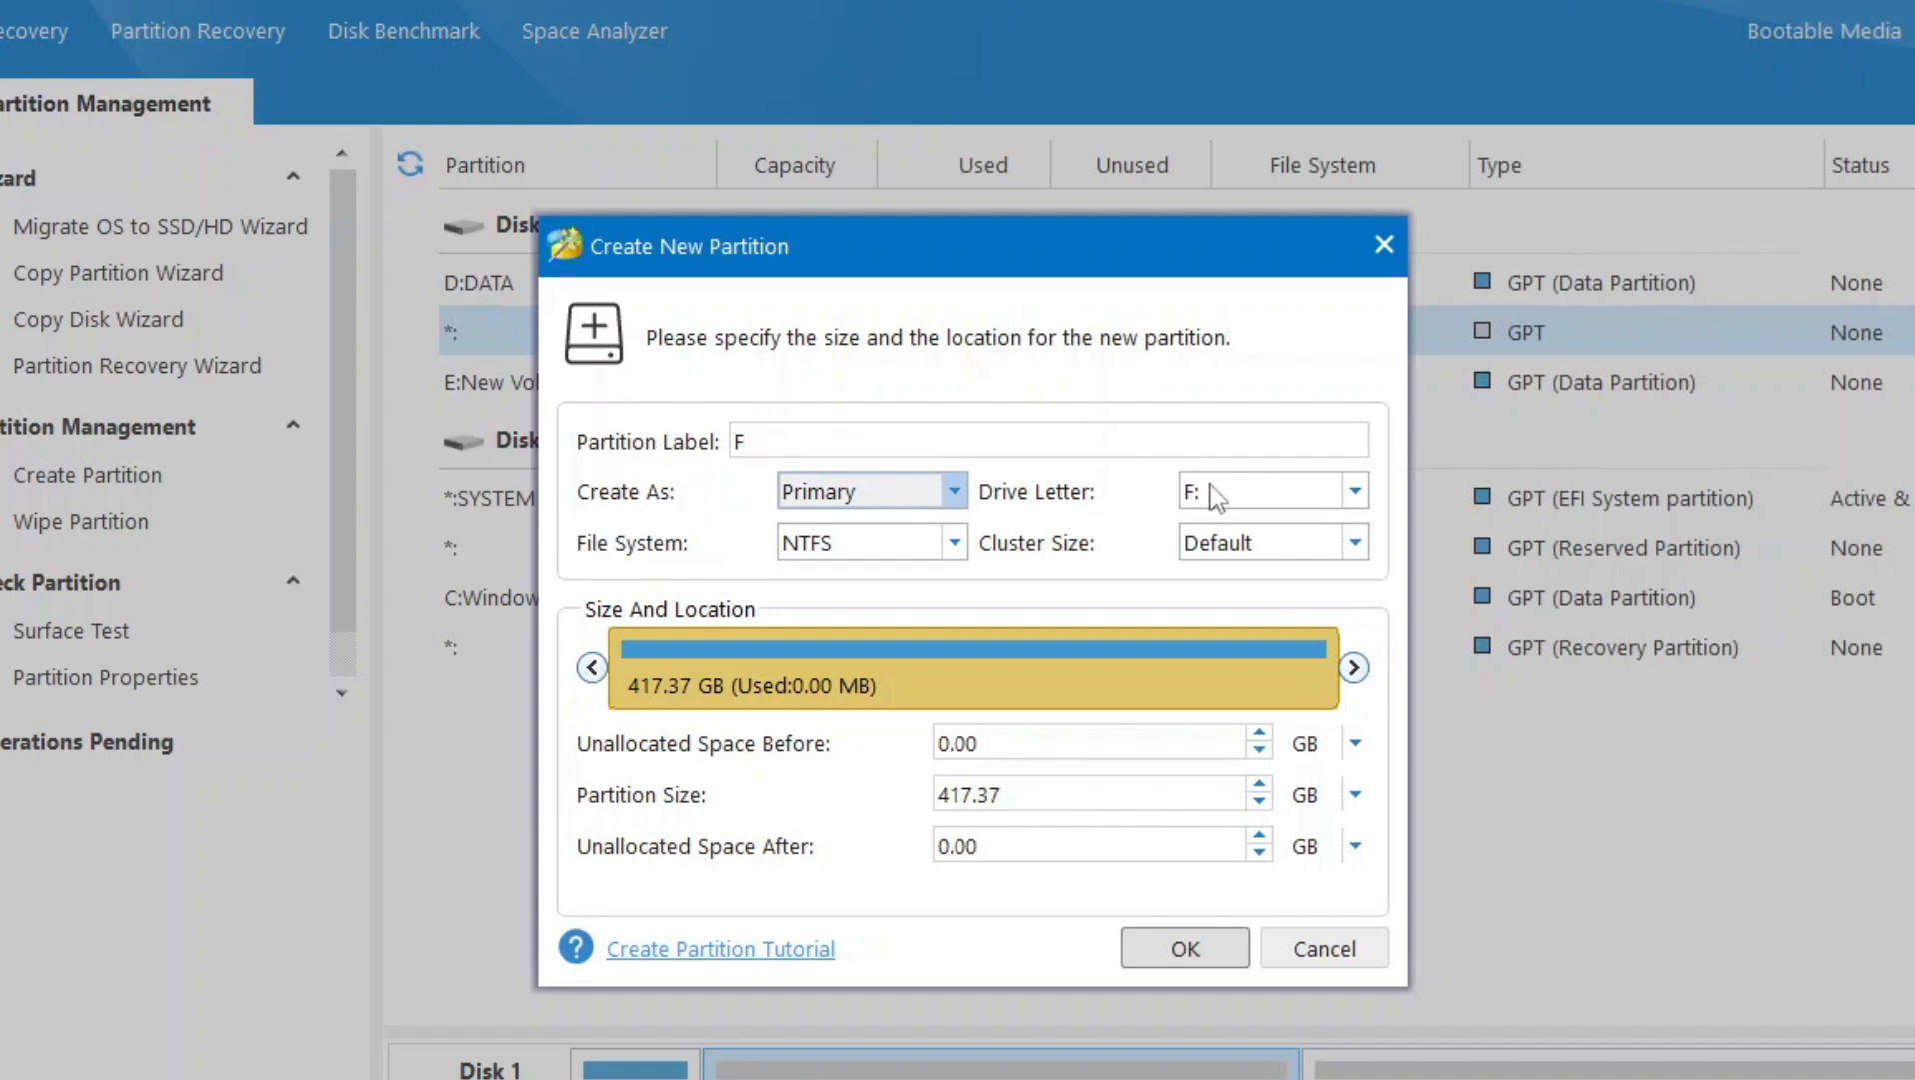
click(1364, 491)
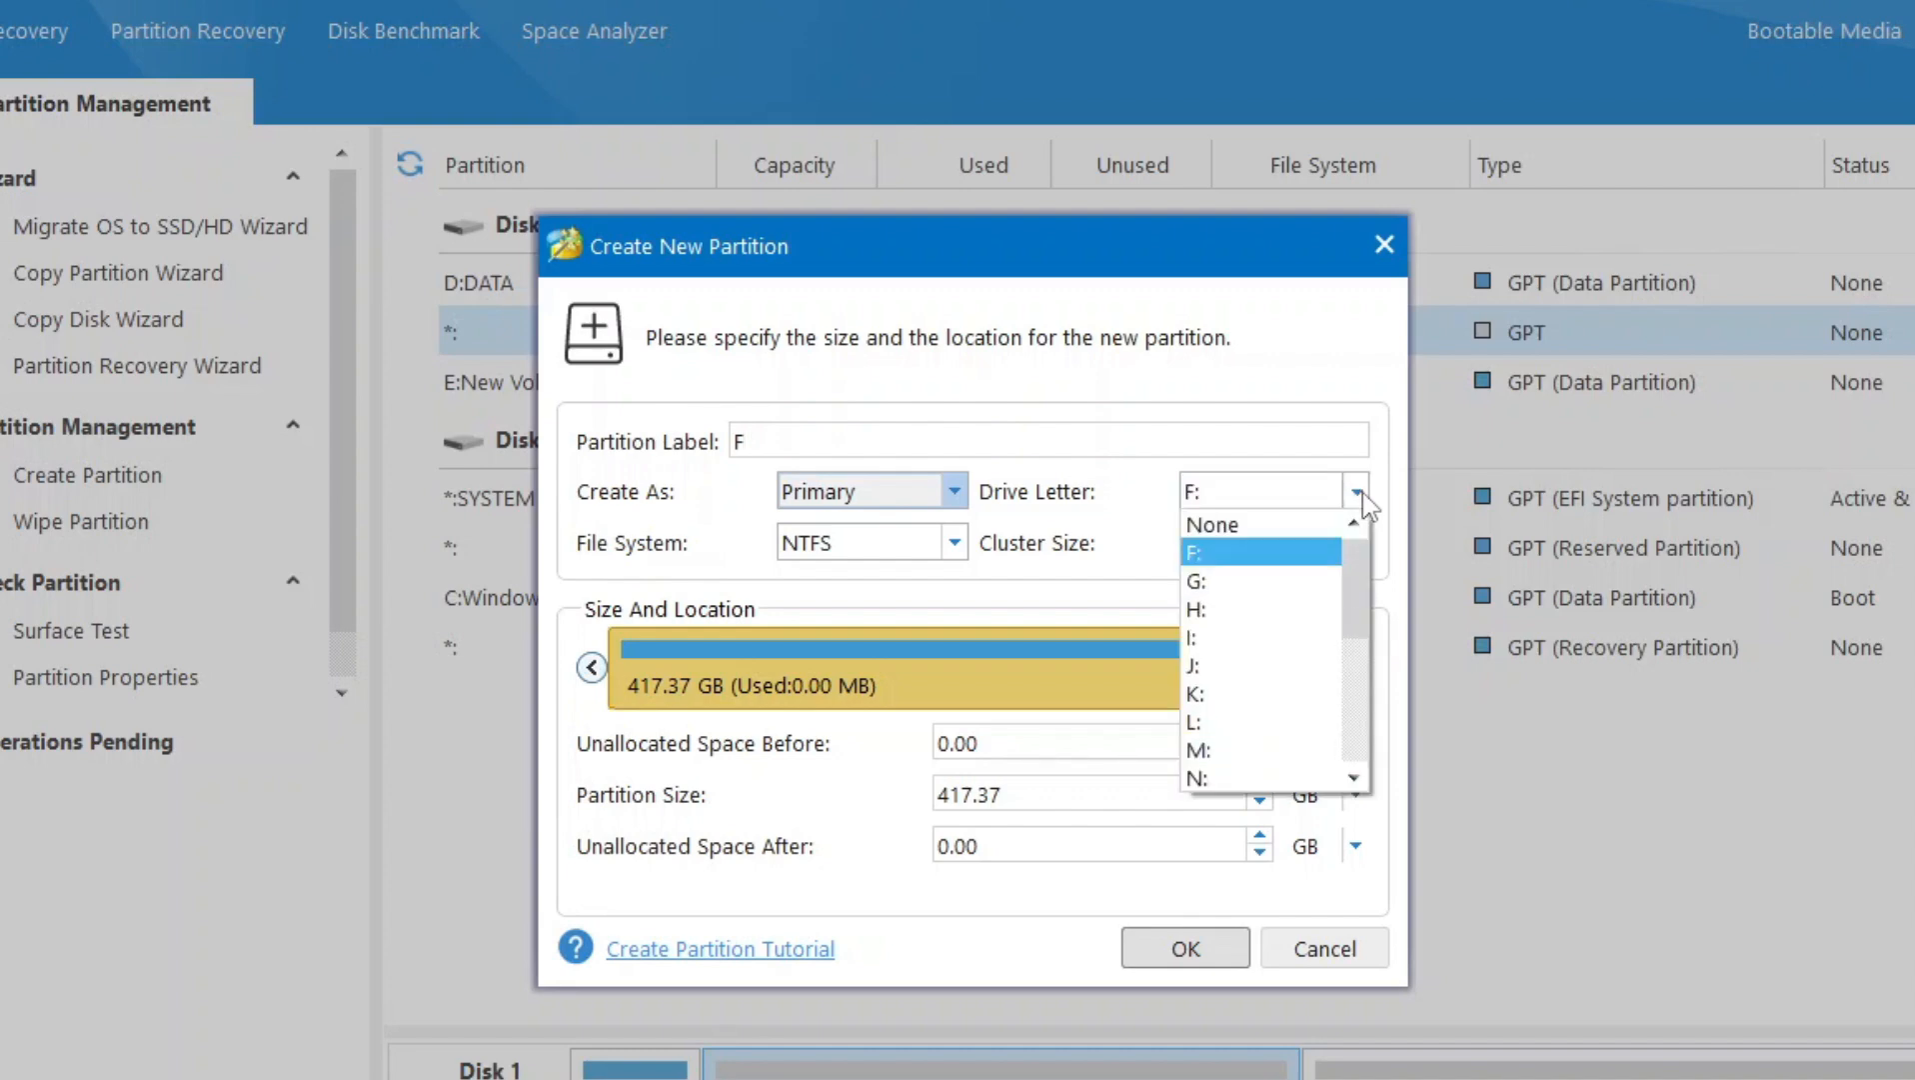
click(1361, 495)
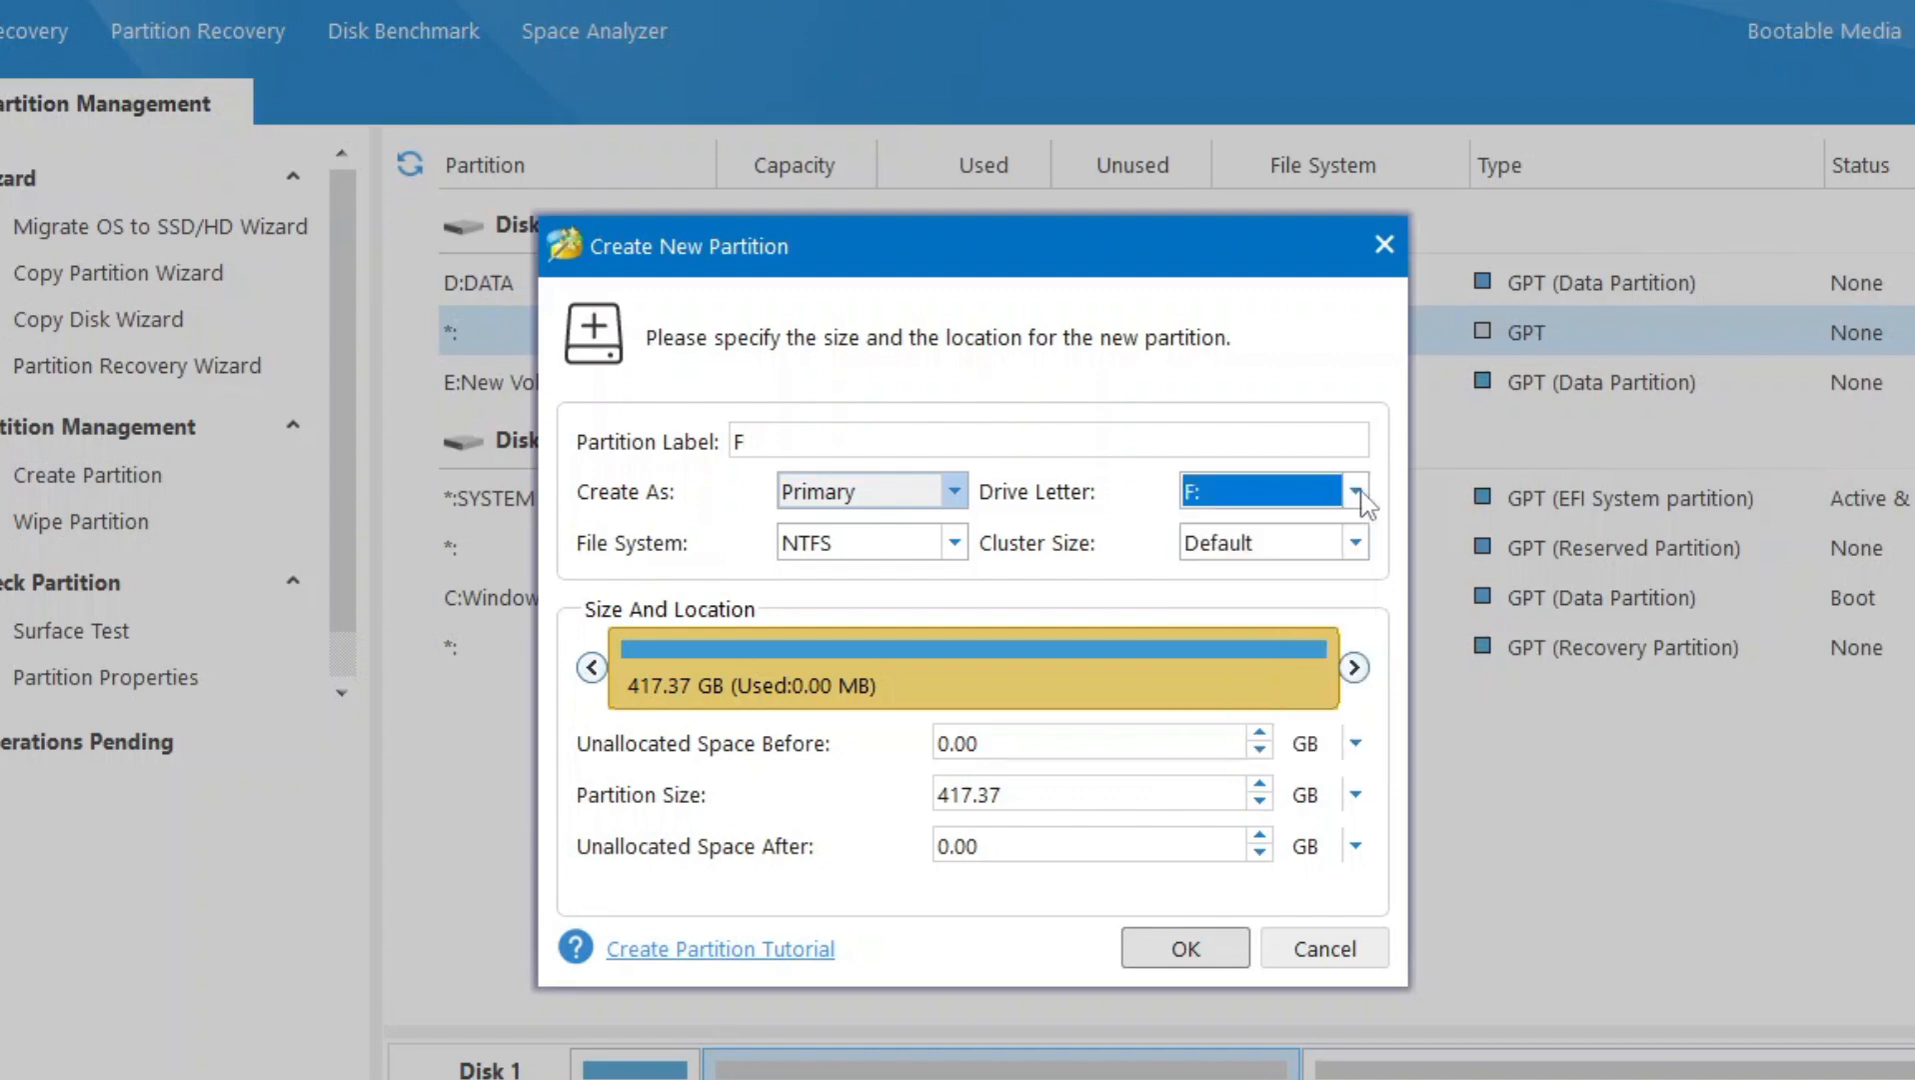
click(957, 544)
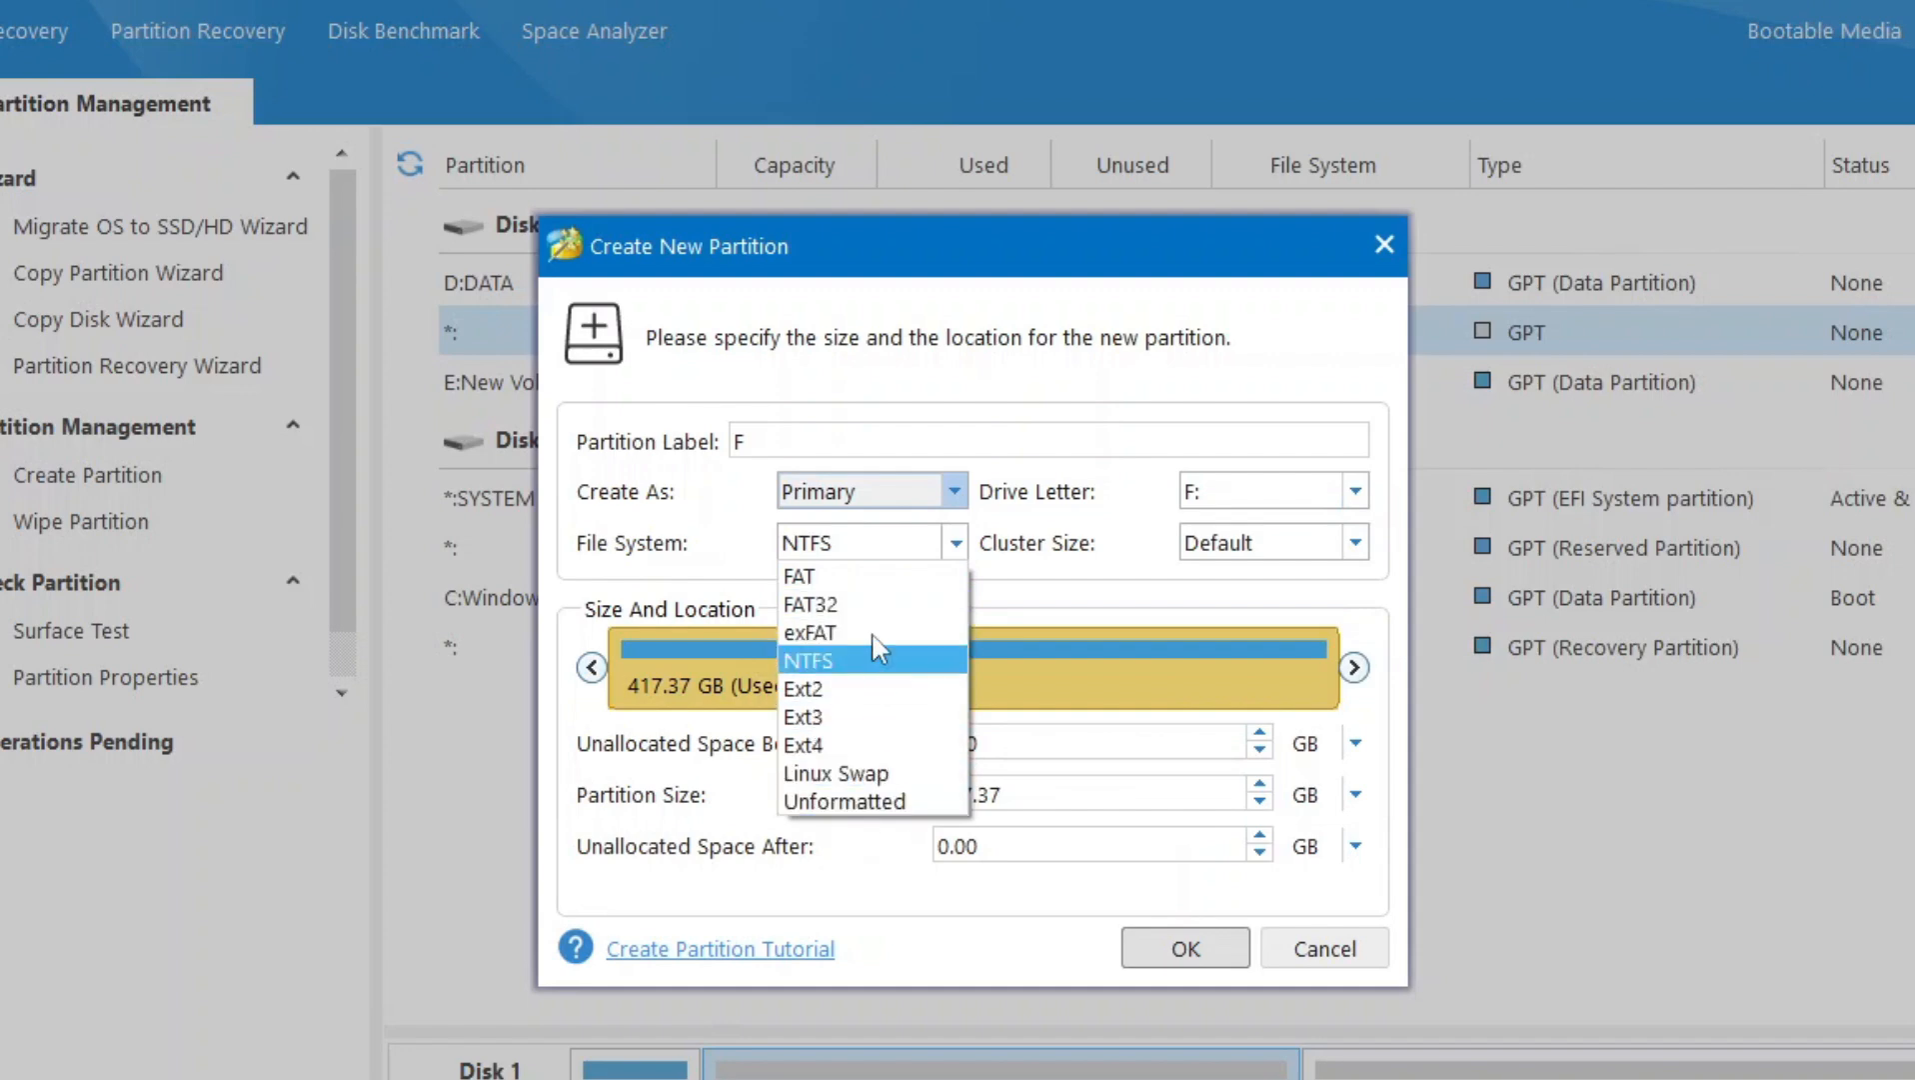
click(956, 545)
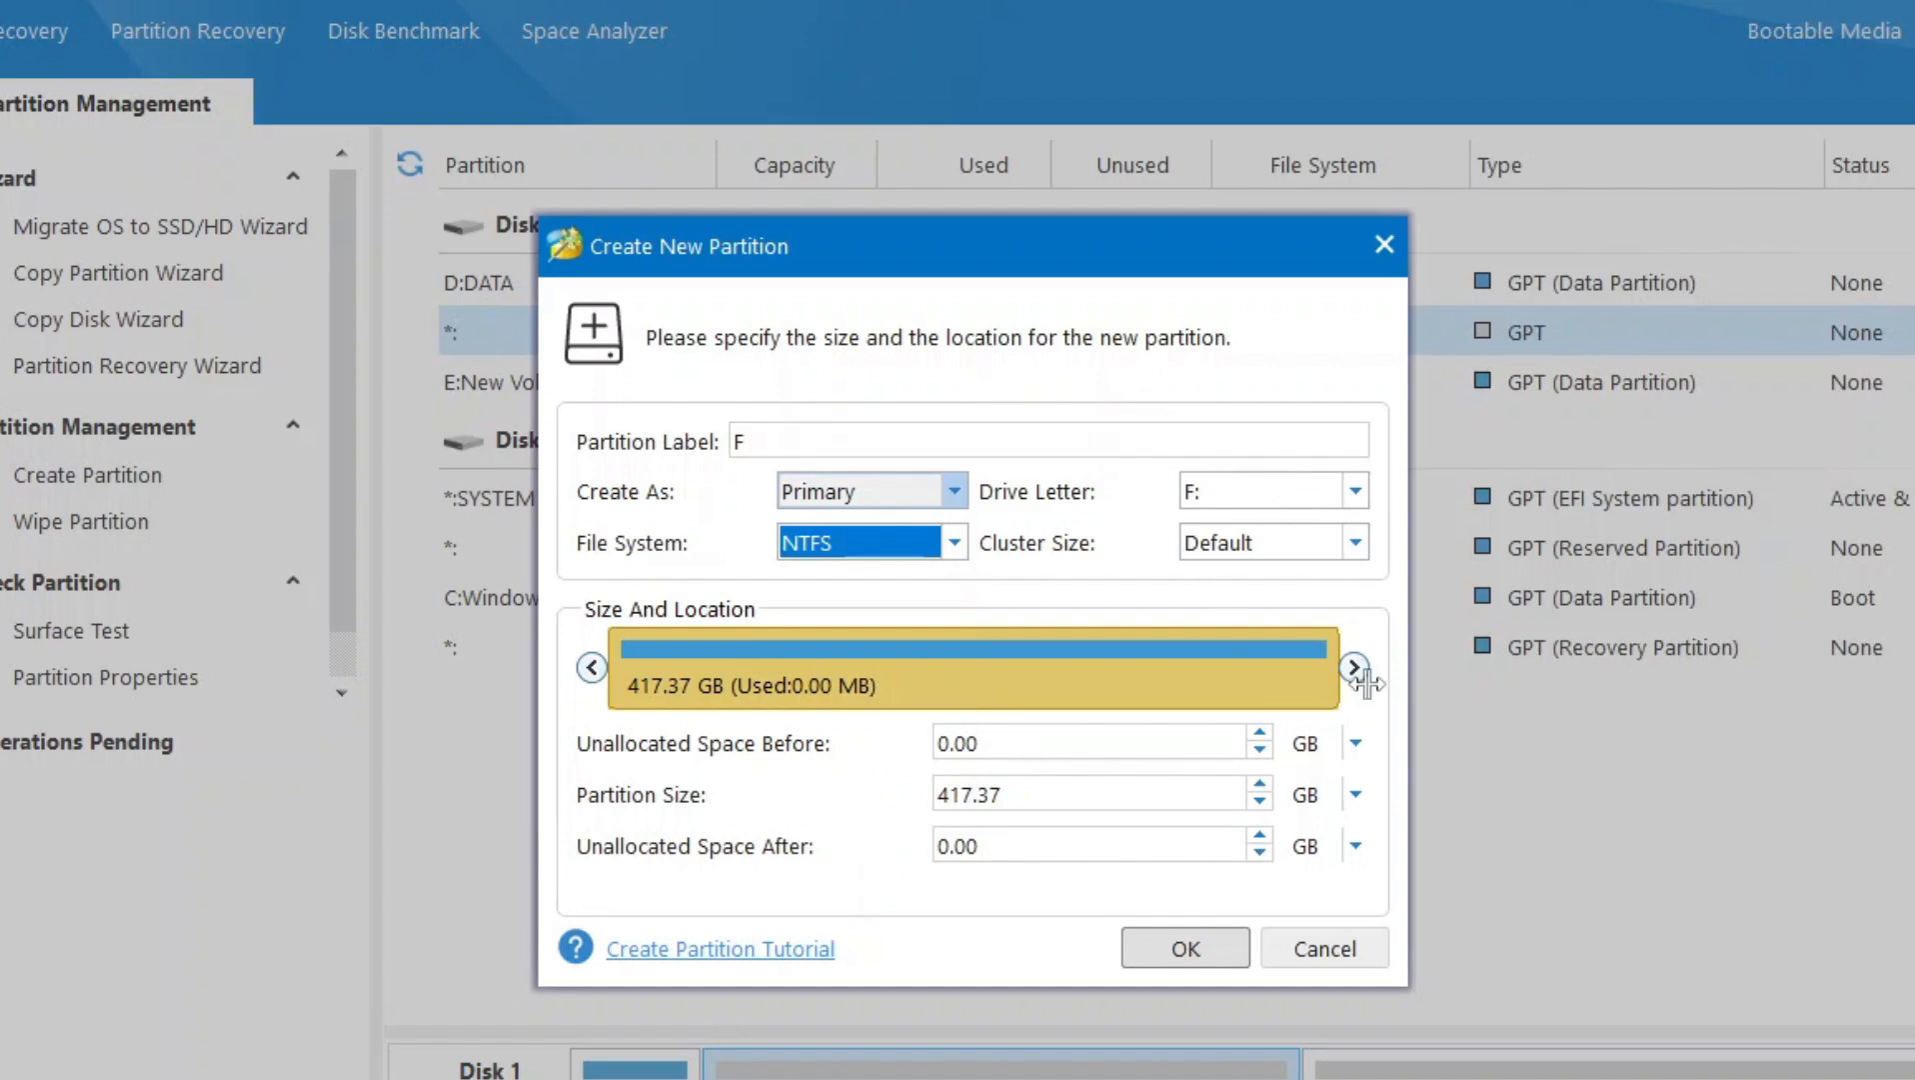
click(1364, 543)
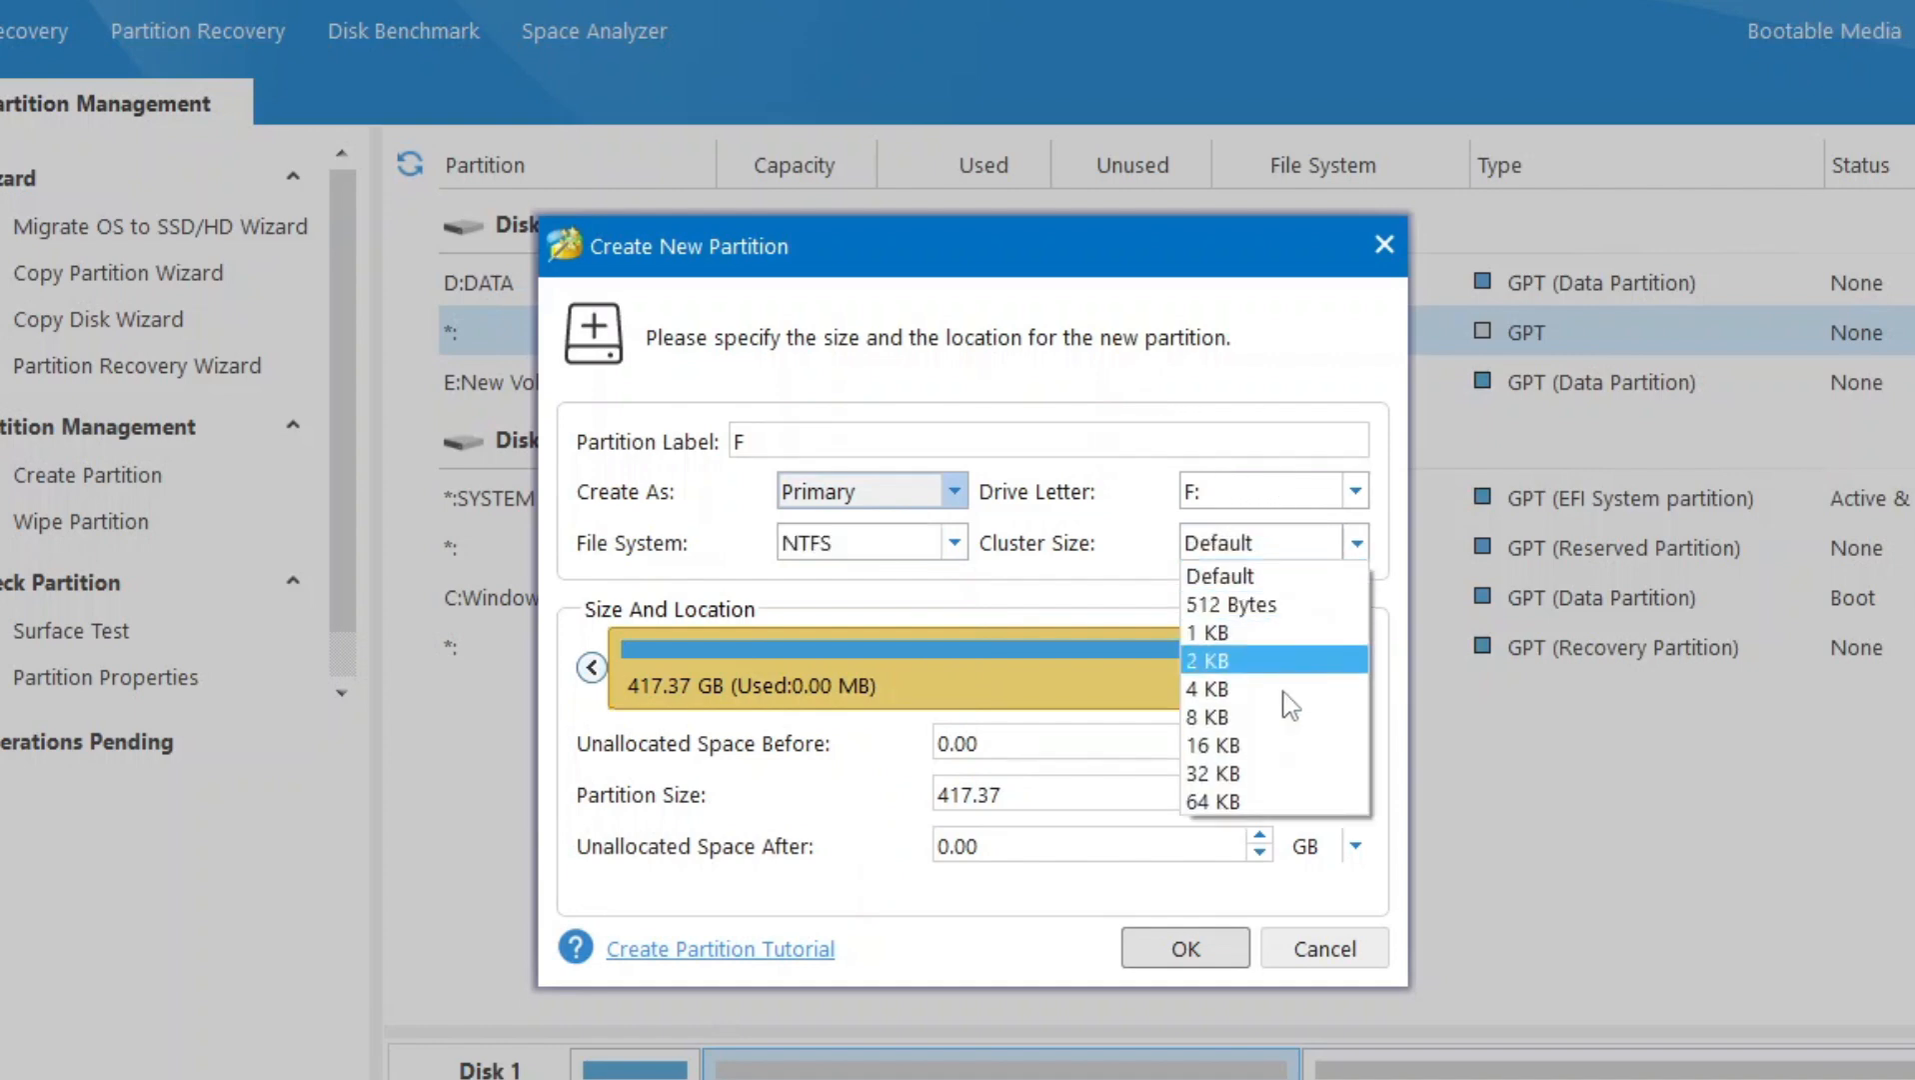
click(1363, 543)
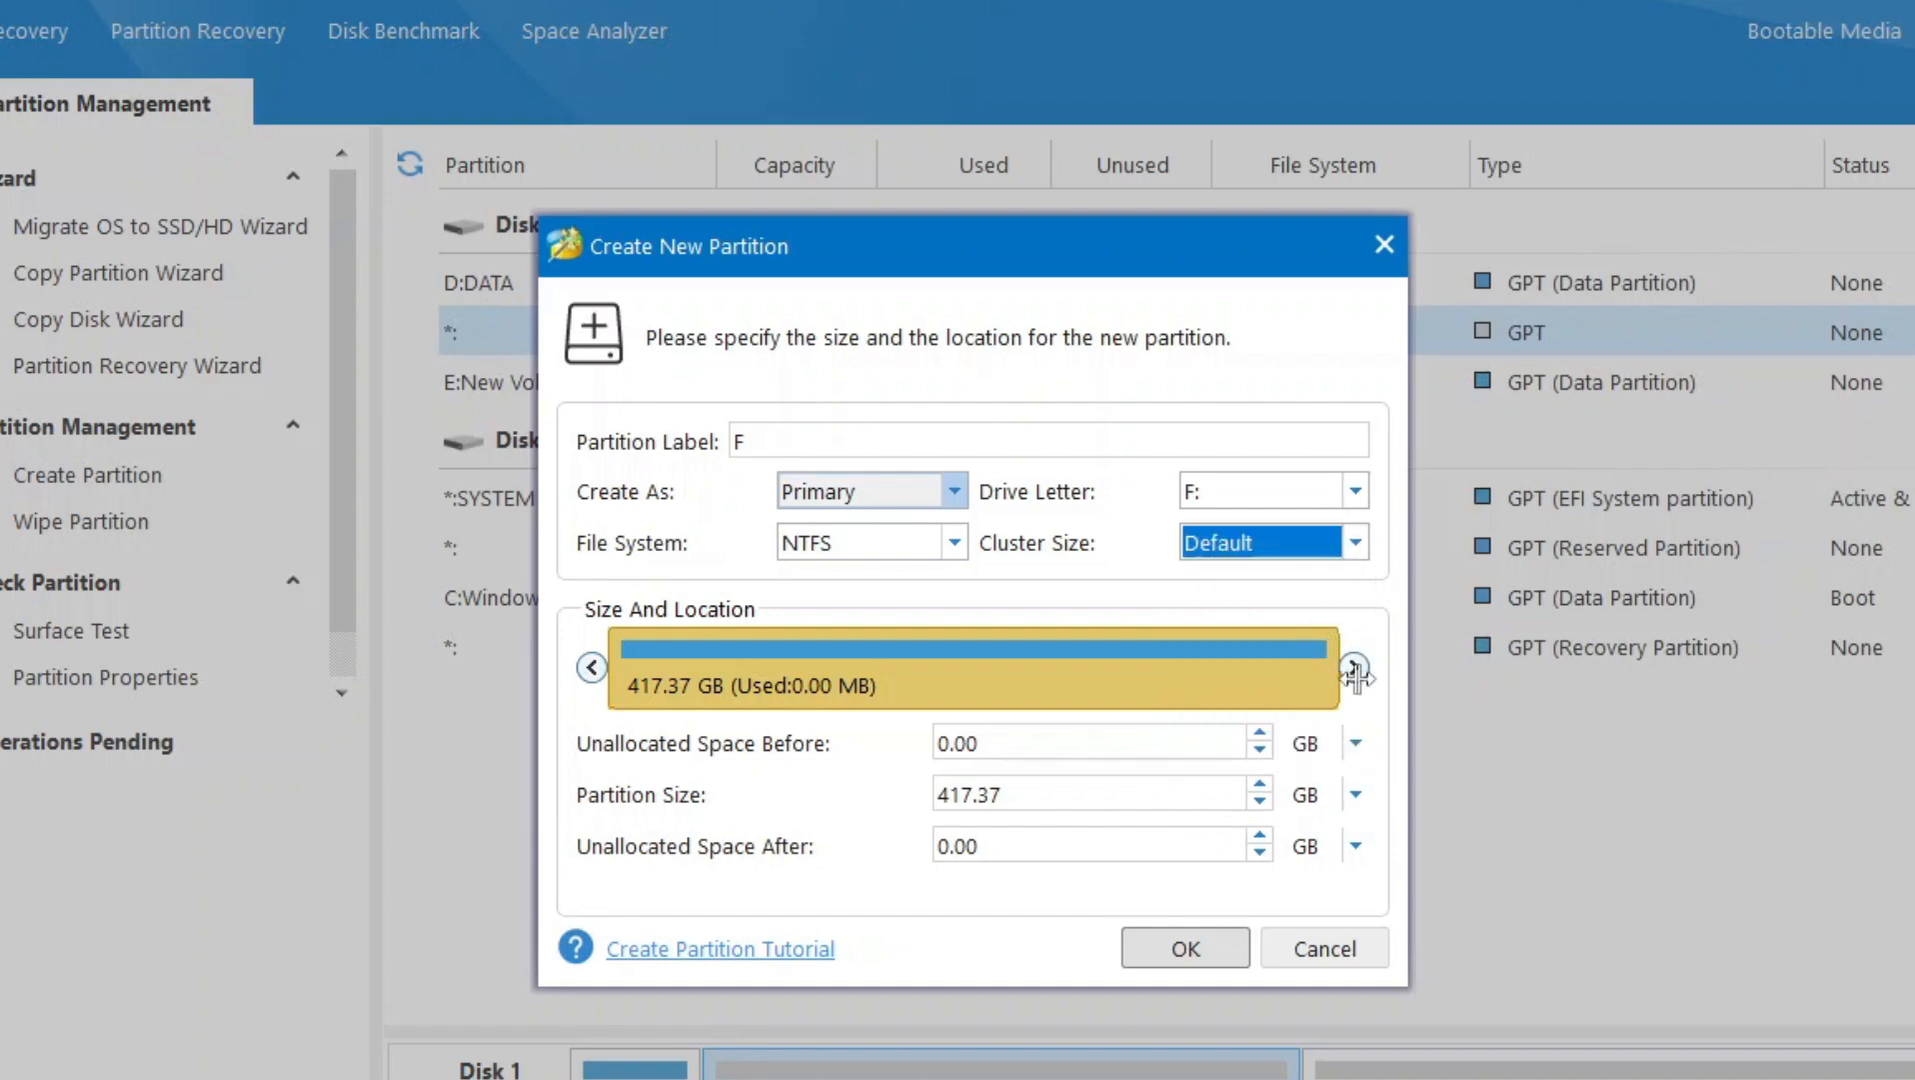
mouse_move(1351, 664)
mouse_down()
mouse_move(679, 667)
mouse_move(1361, 662)
mouse_up()
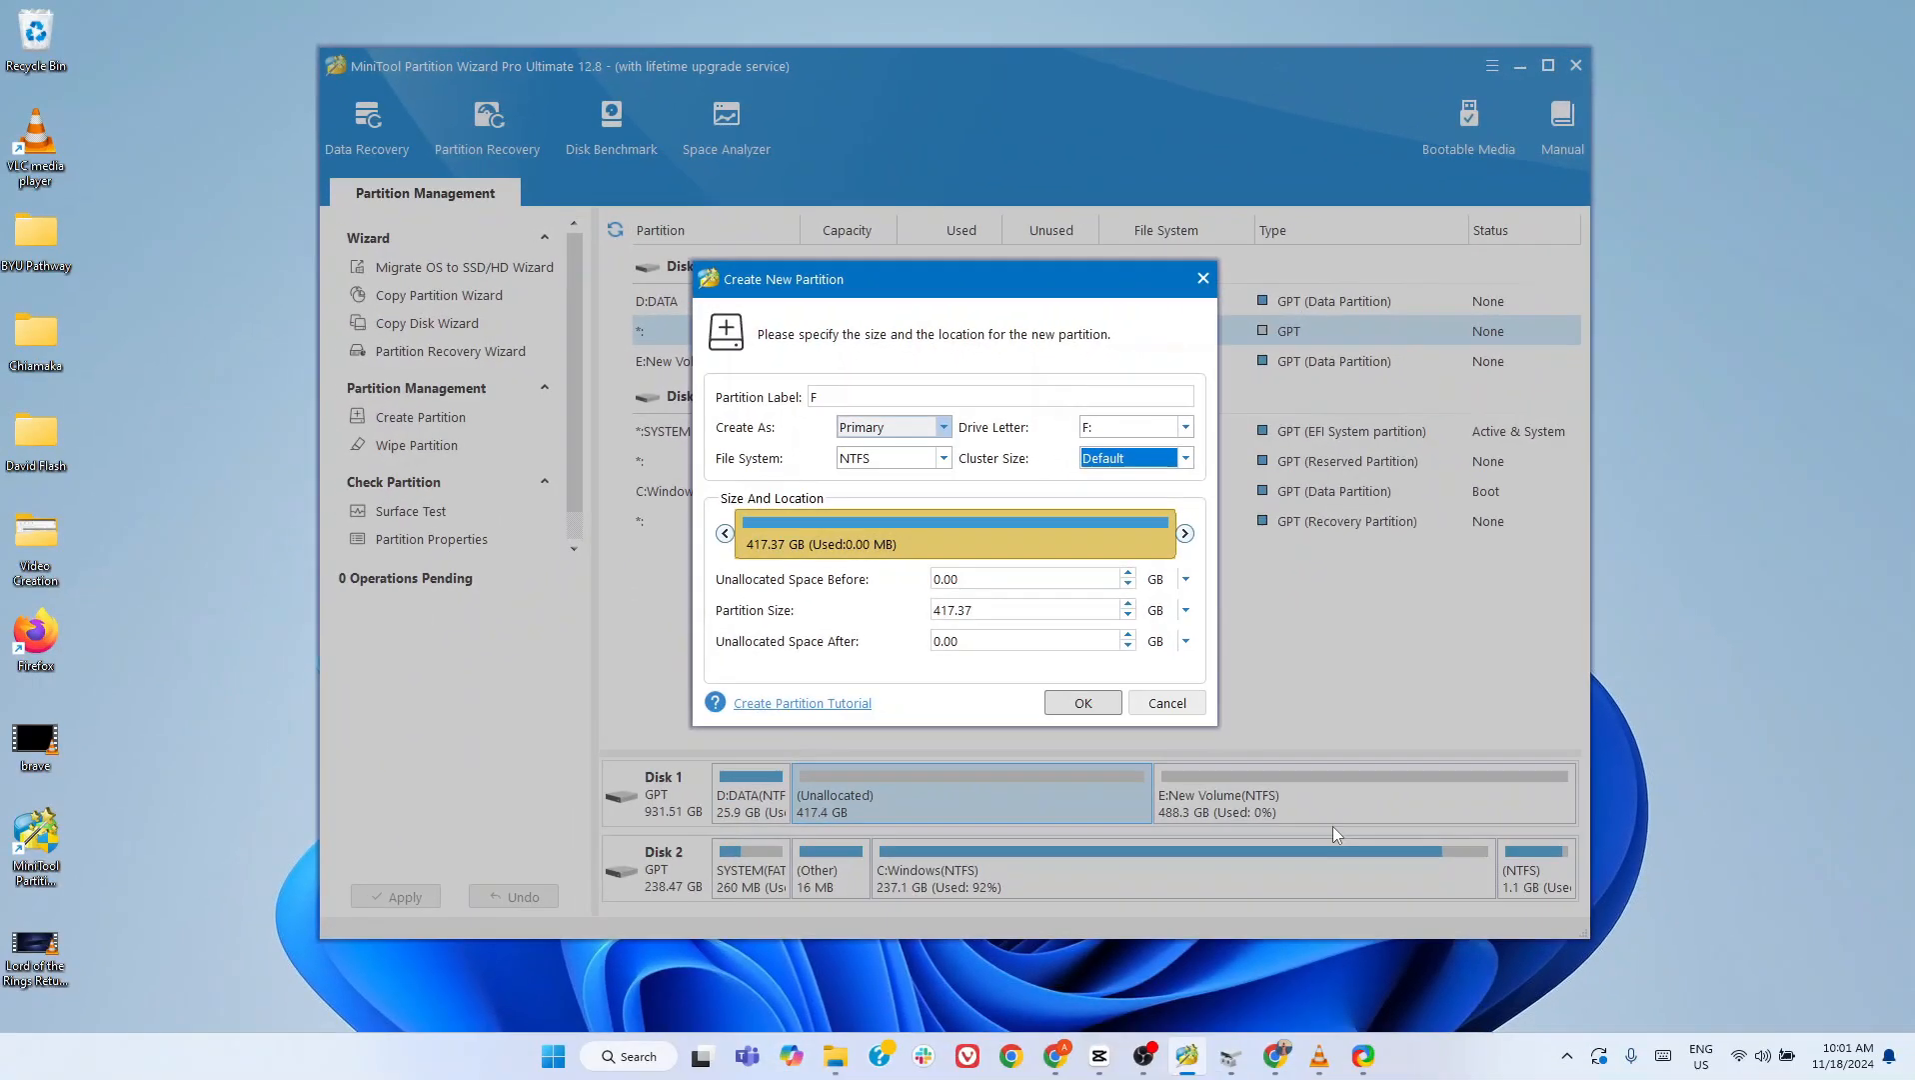
- Switch to Disk Management and go through the New Simple Volume Wizard for Disk 0's unallocated space up to the formatting options, keeping the defaults
click(1231, 1055)
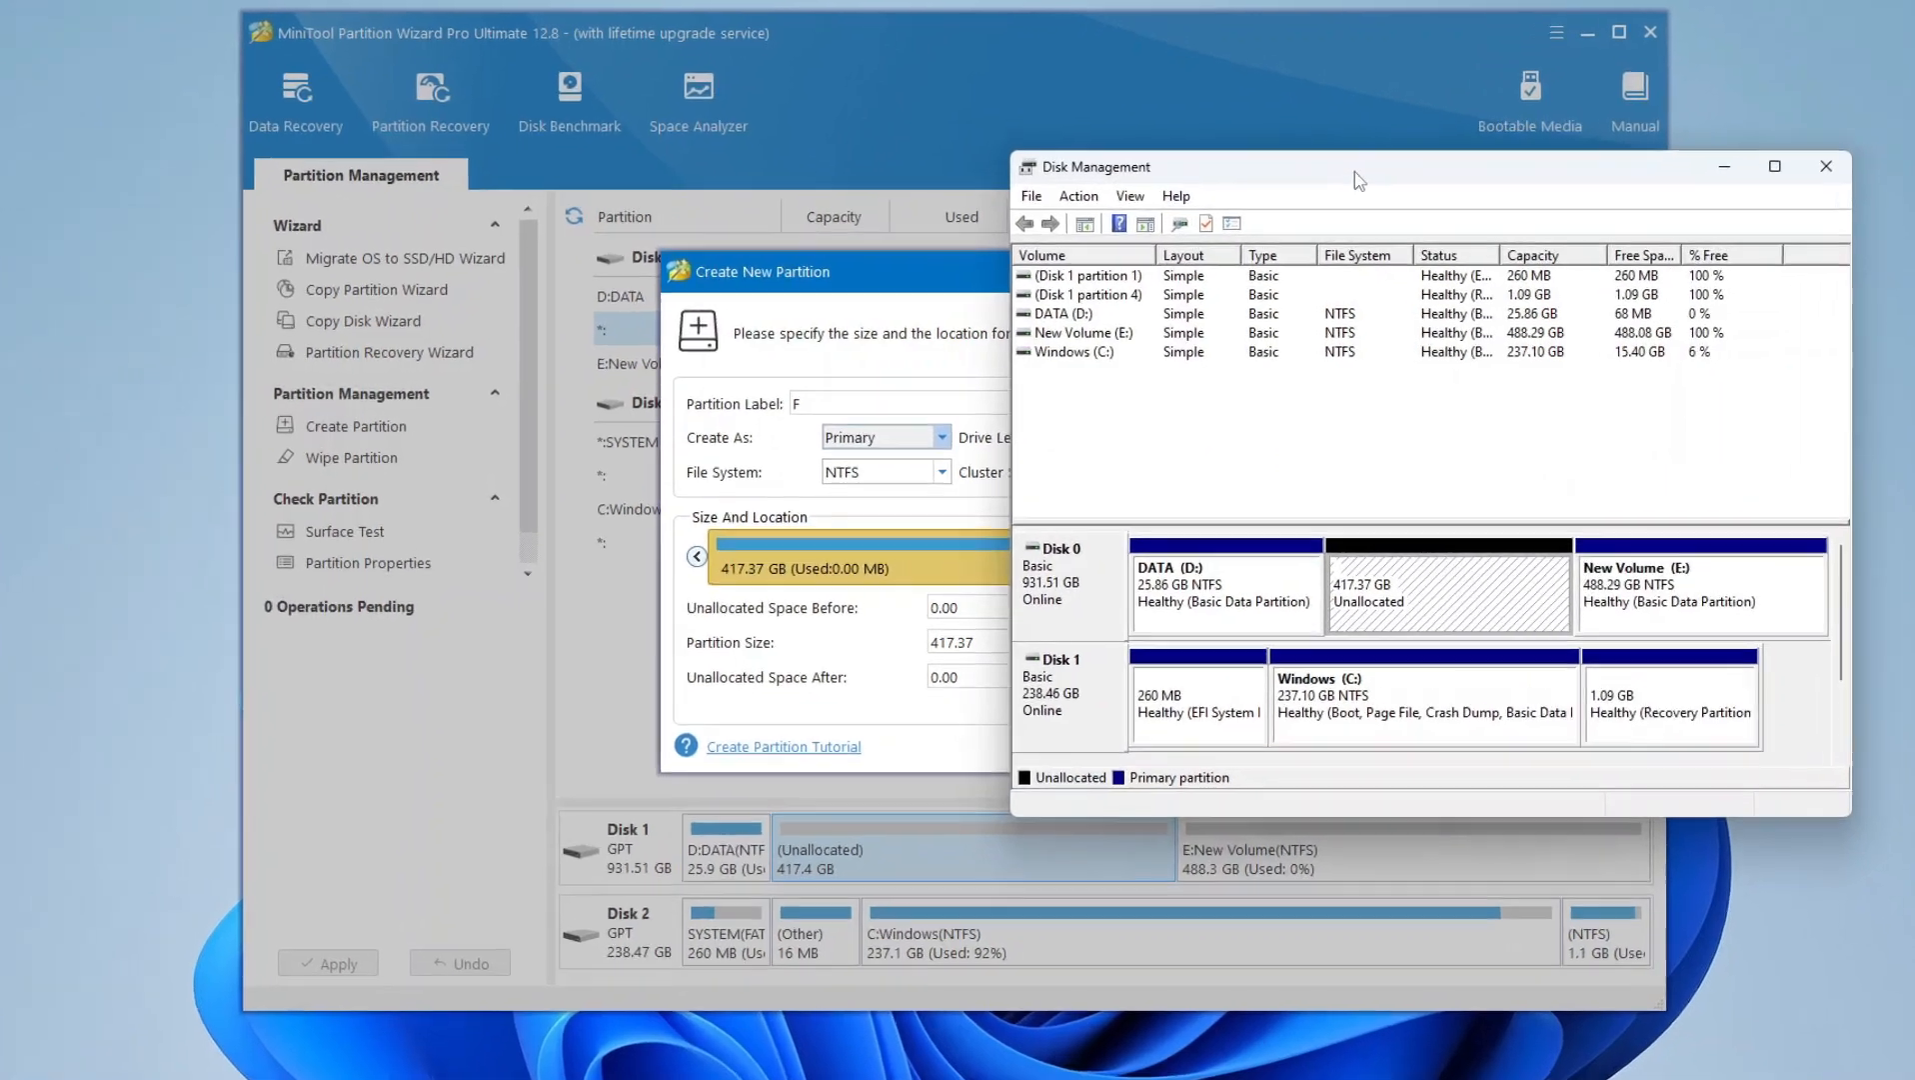
drag(1355, 171, 905, 172)
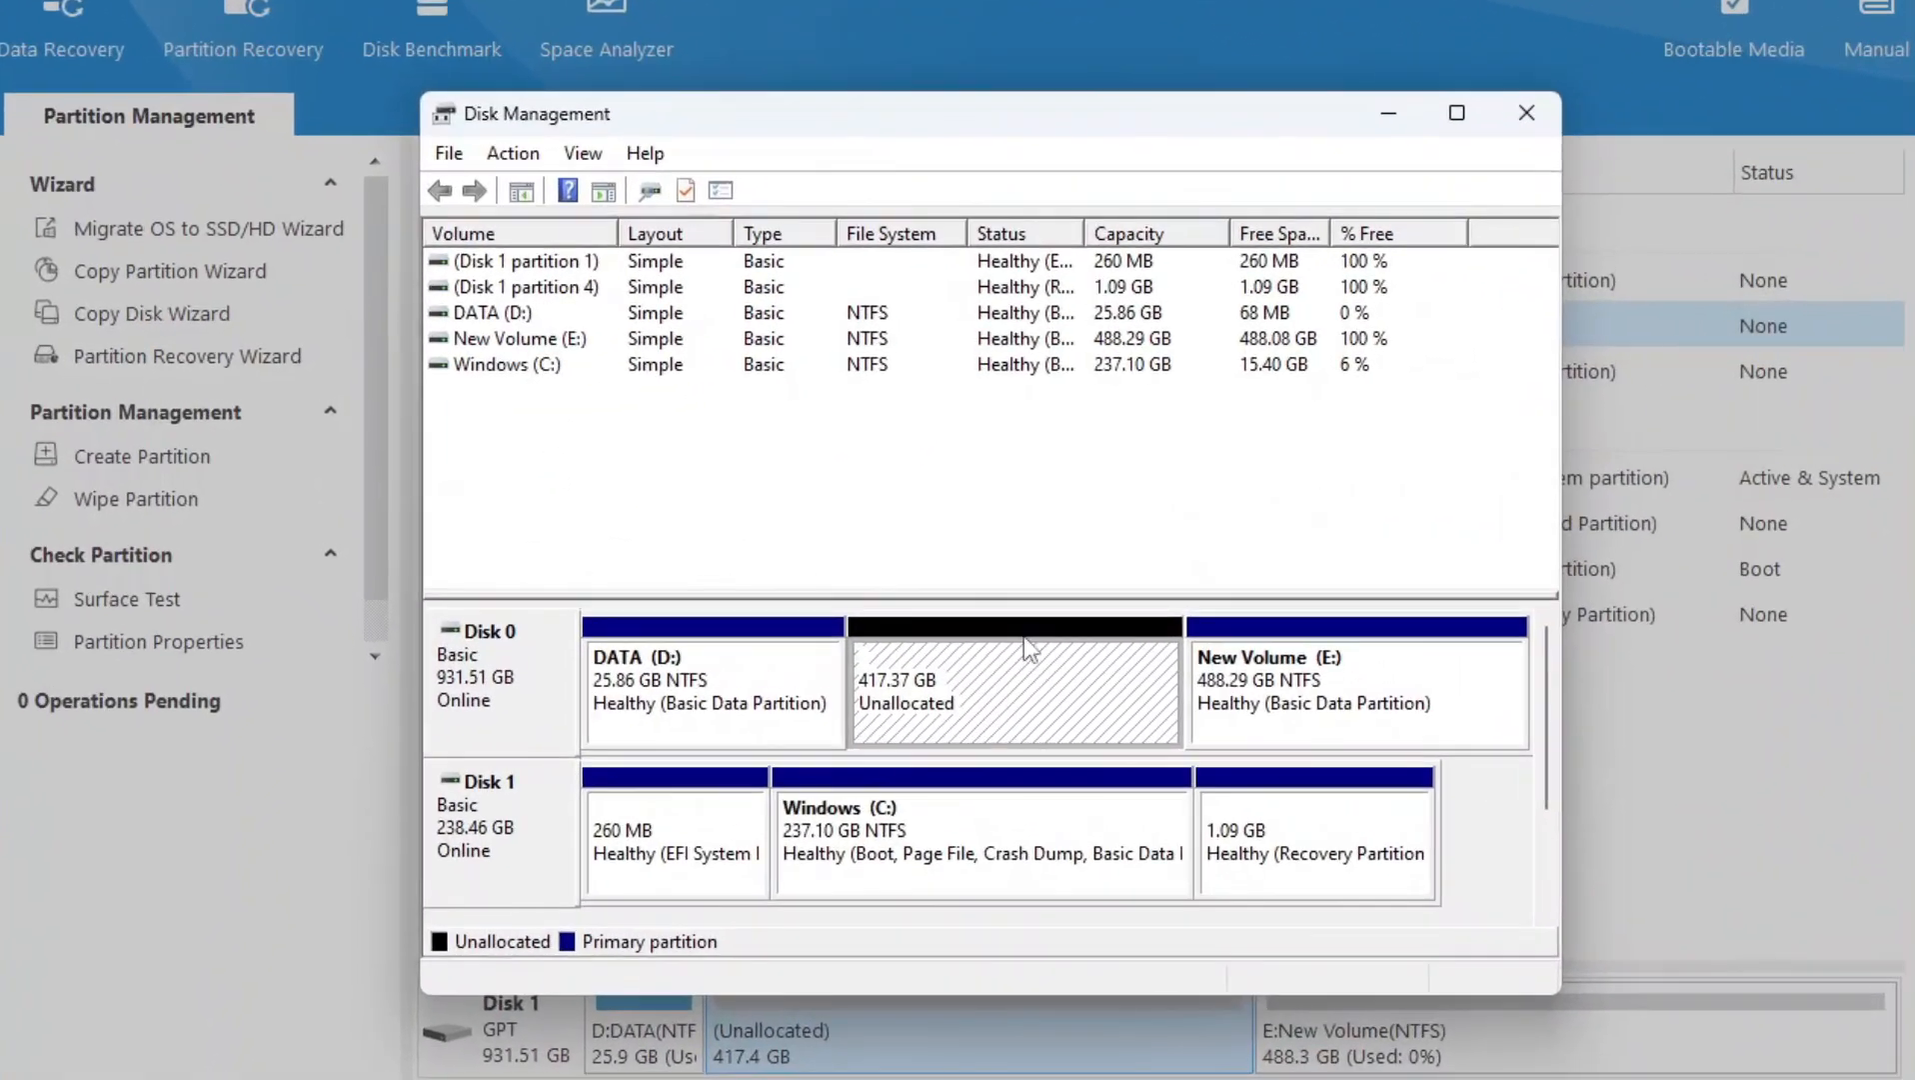
right_click(1024, 635)
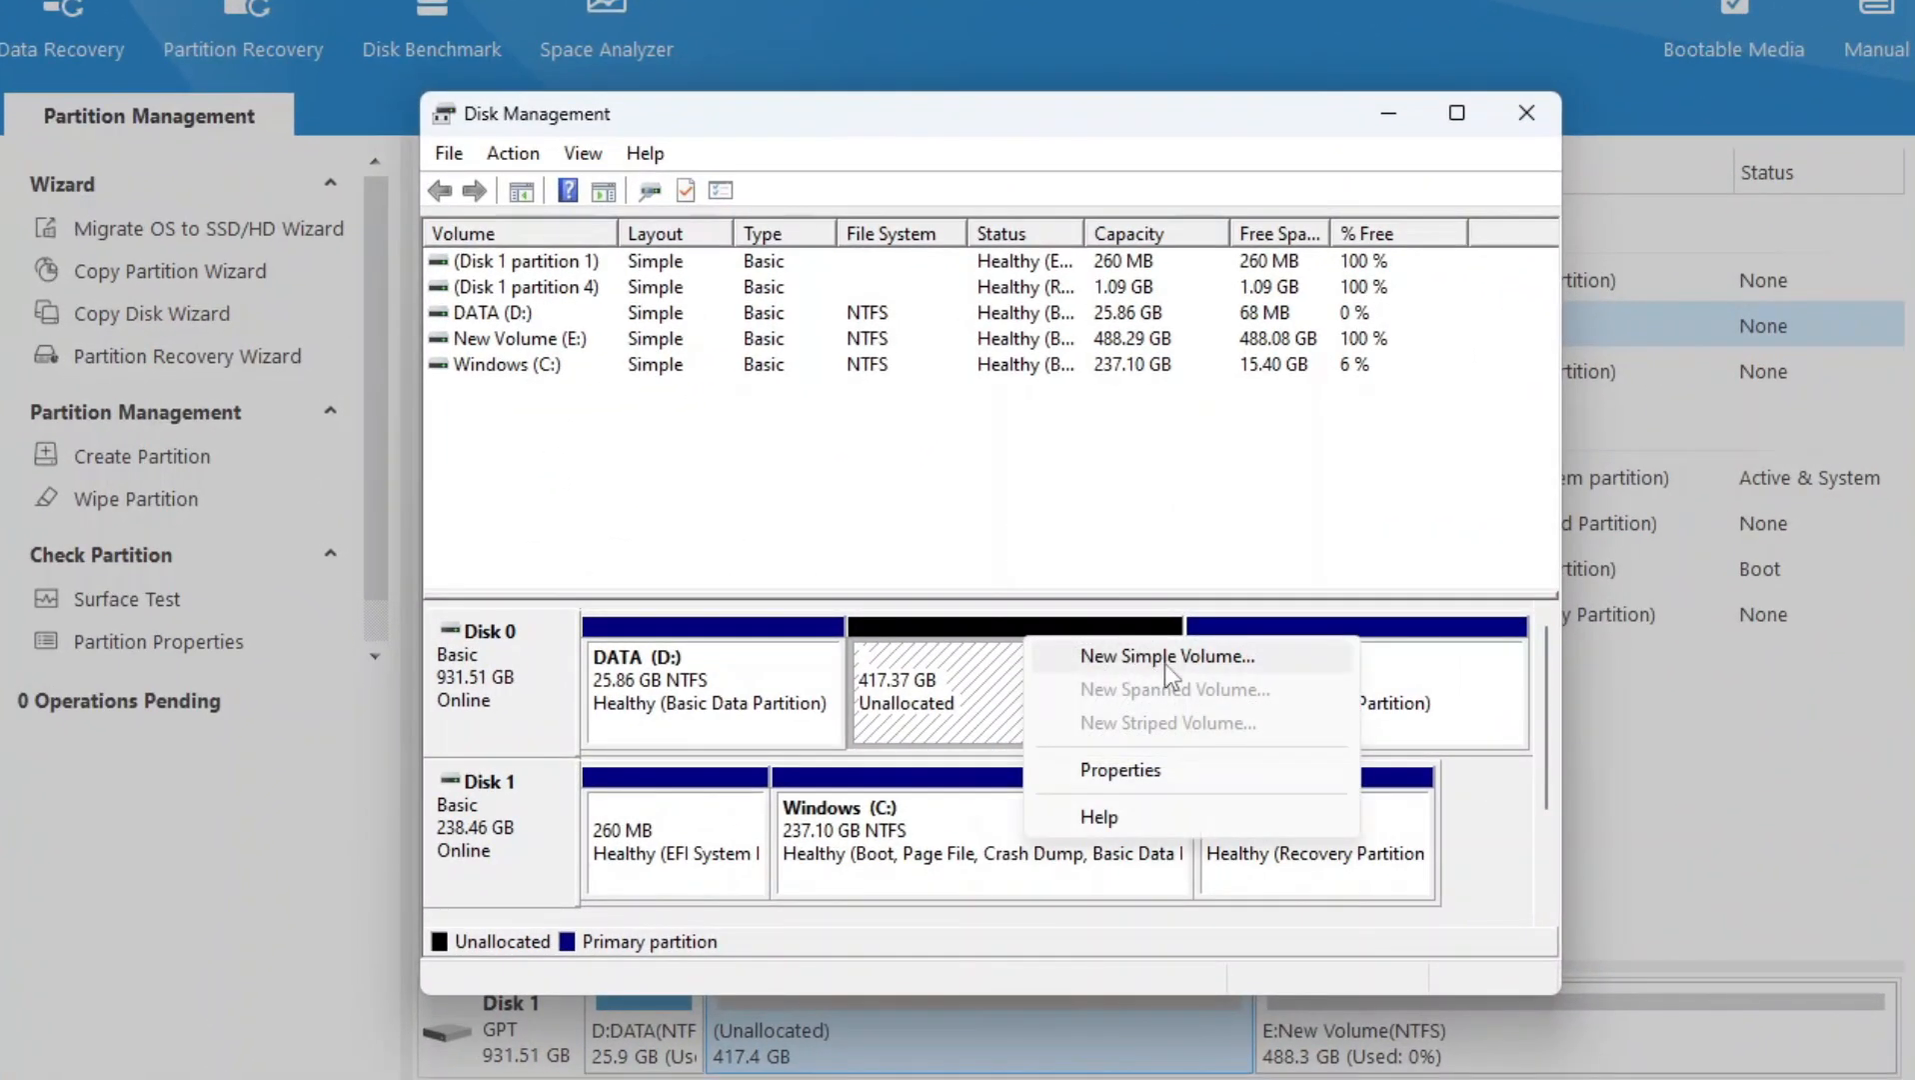
click(1250, 657)
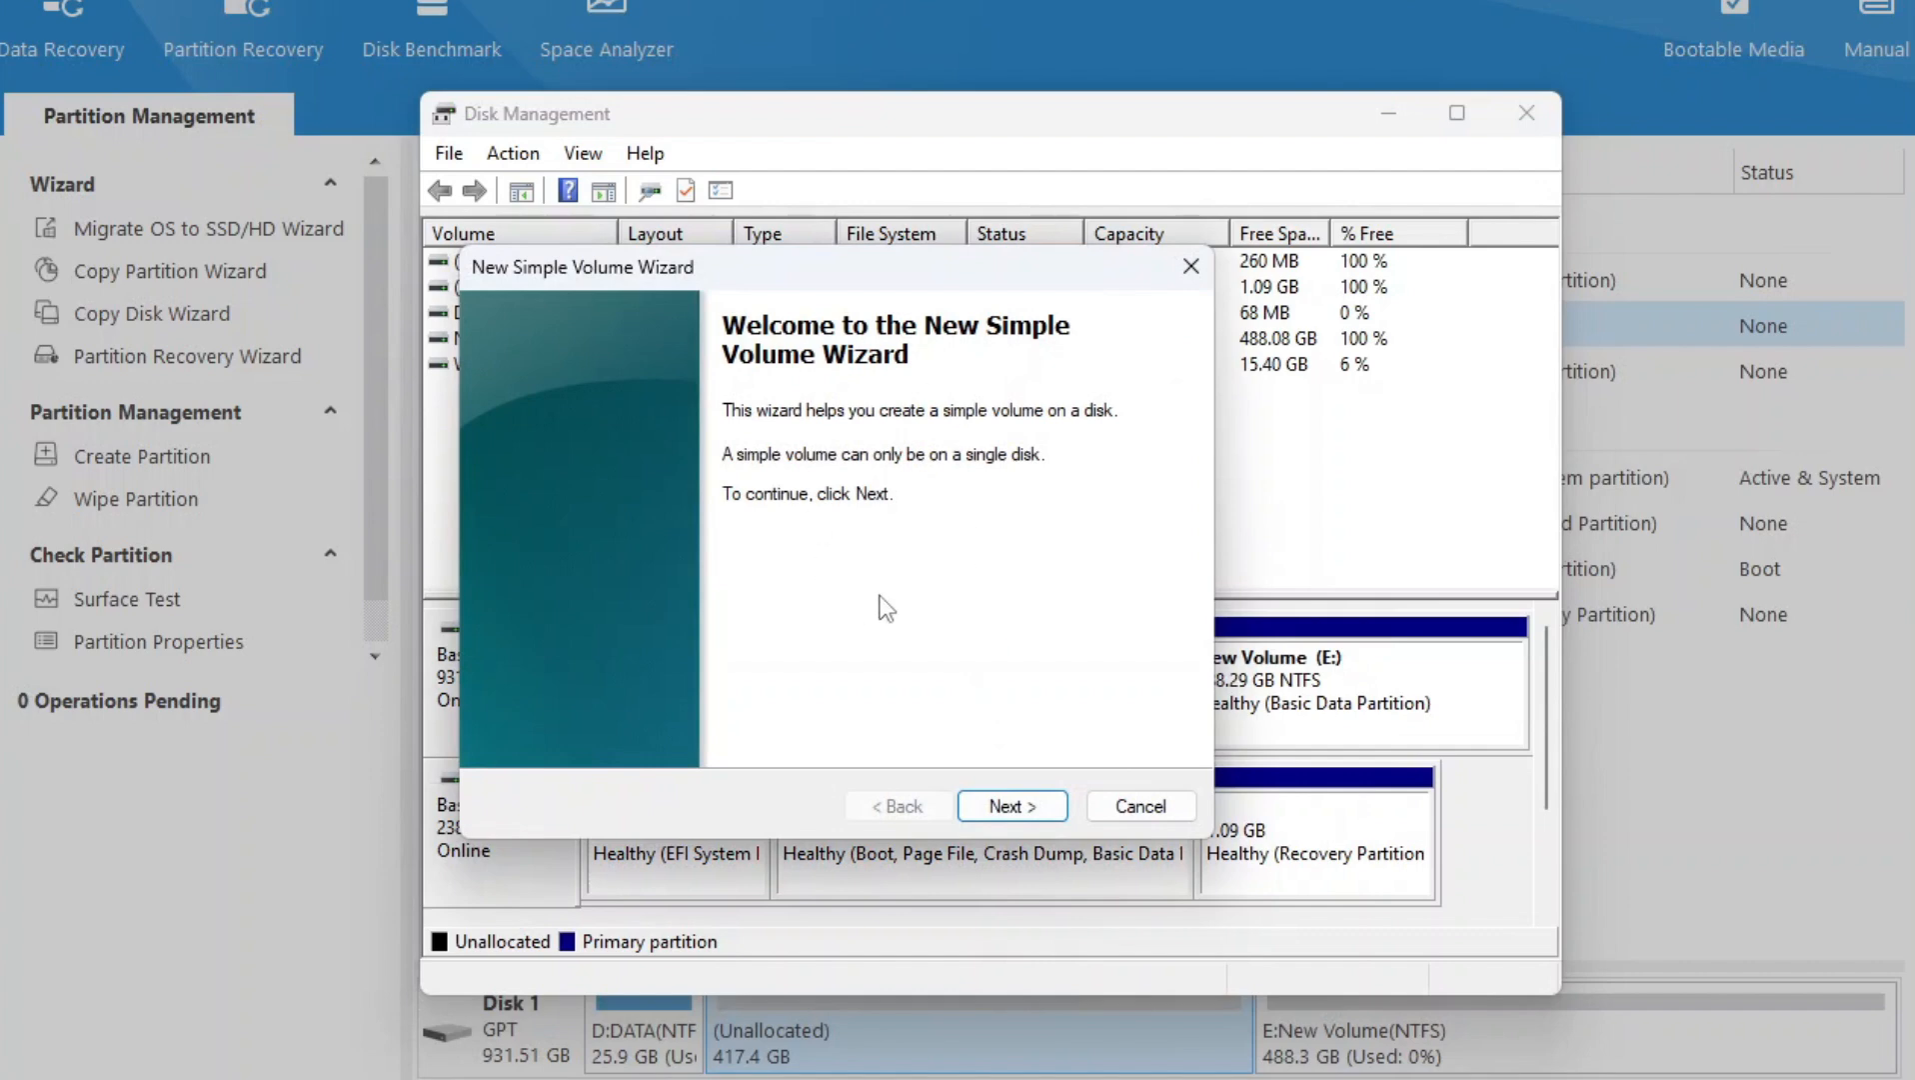
click(1002, 807)
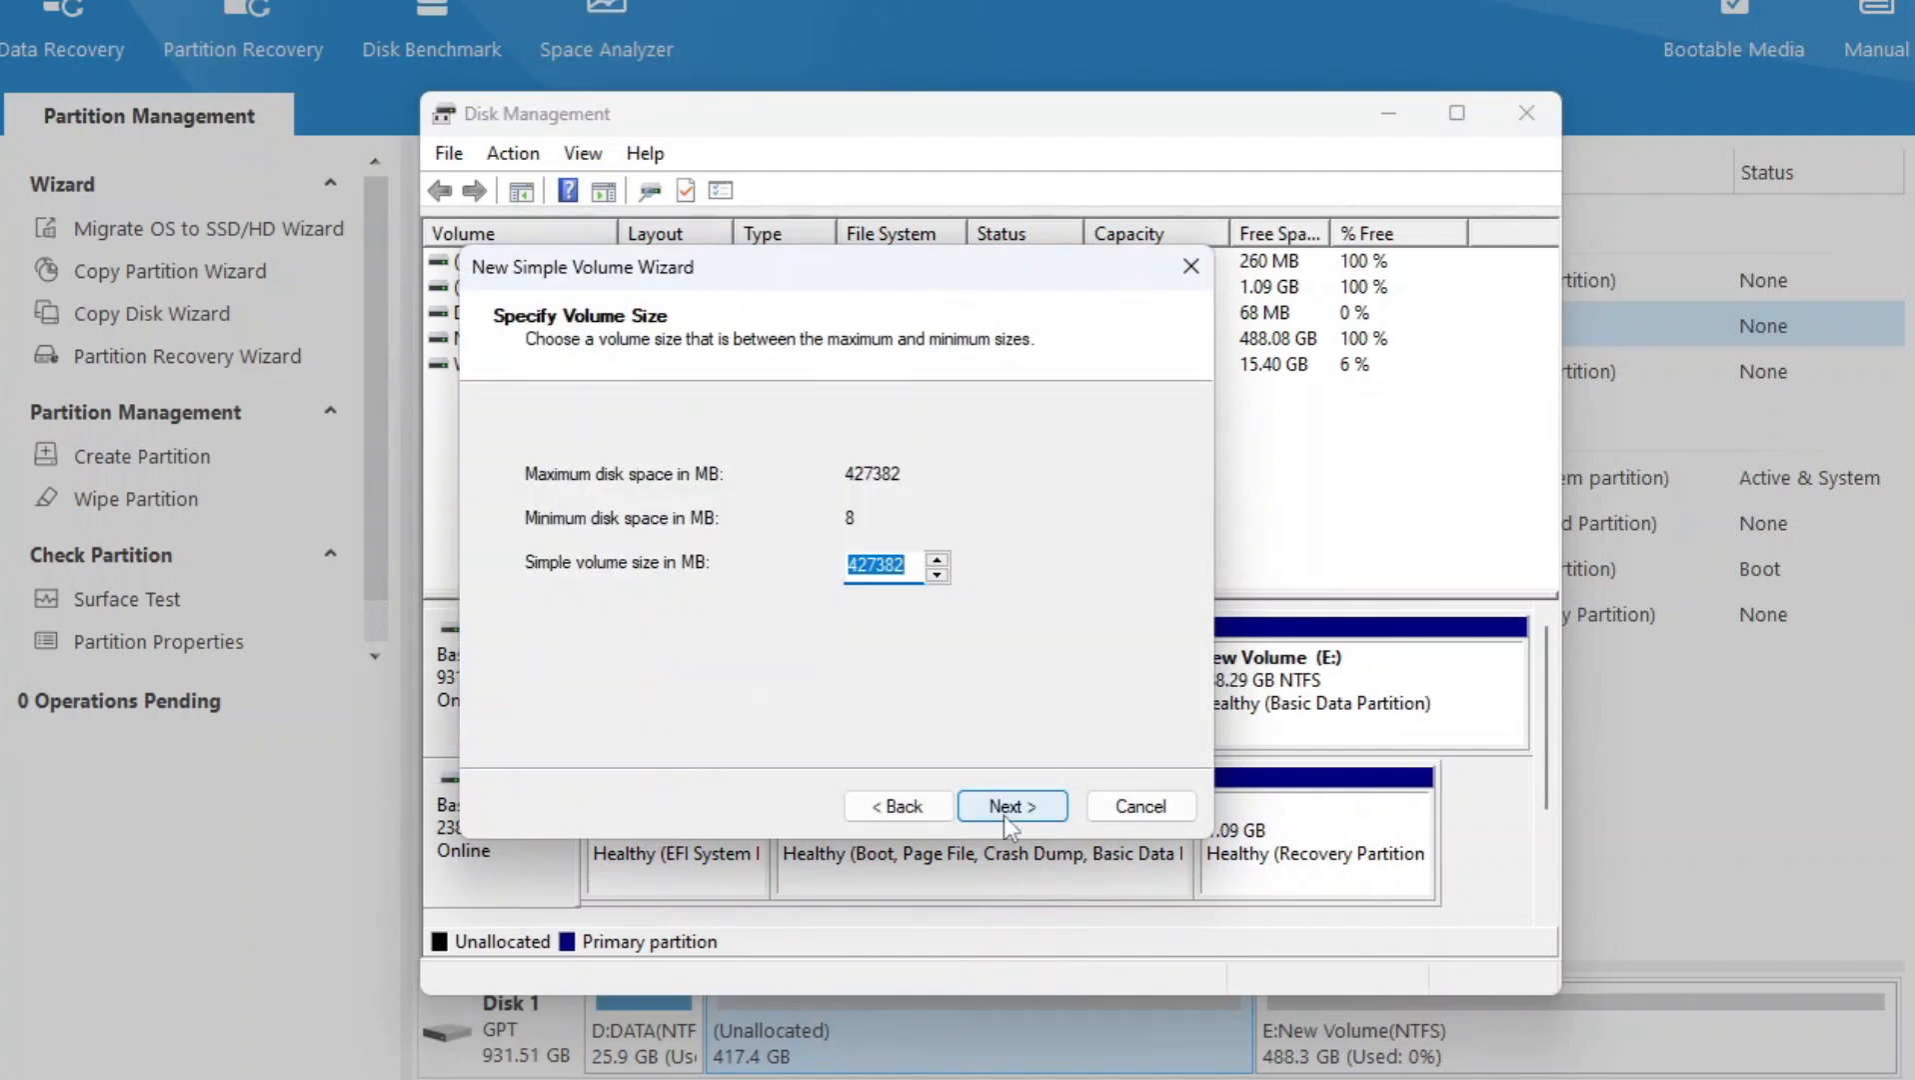
click(1006, 814)
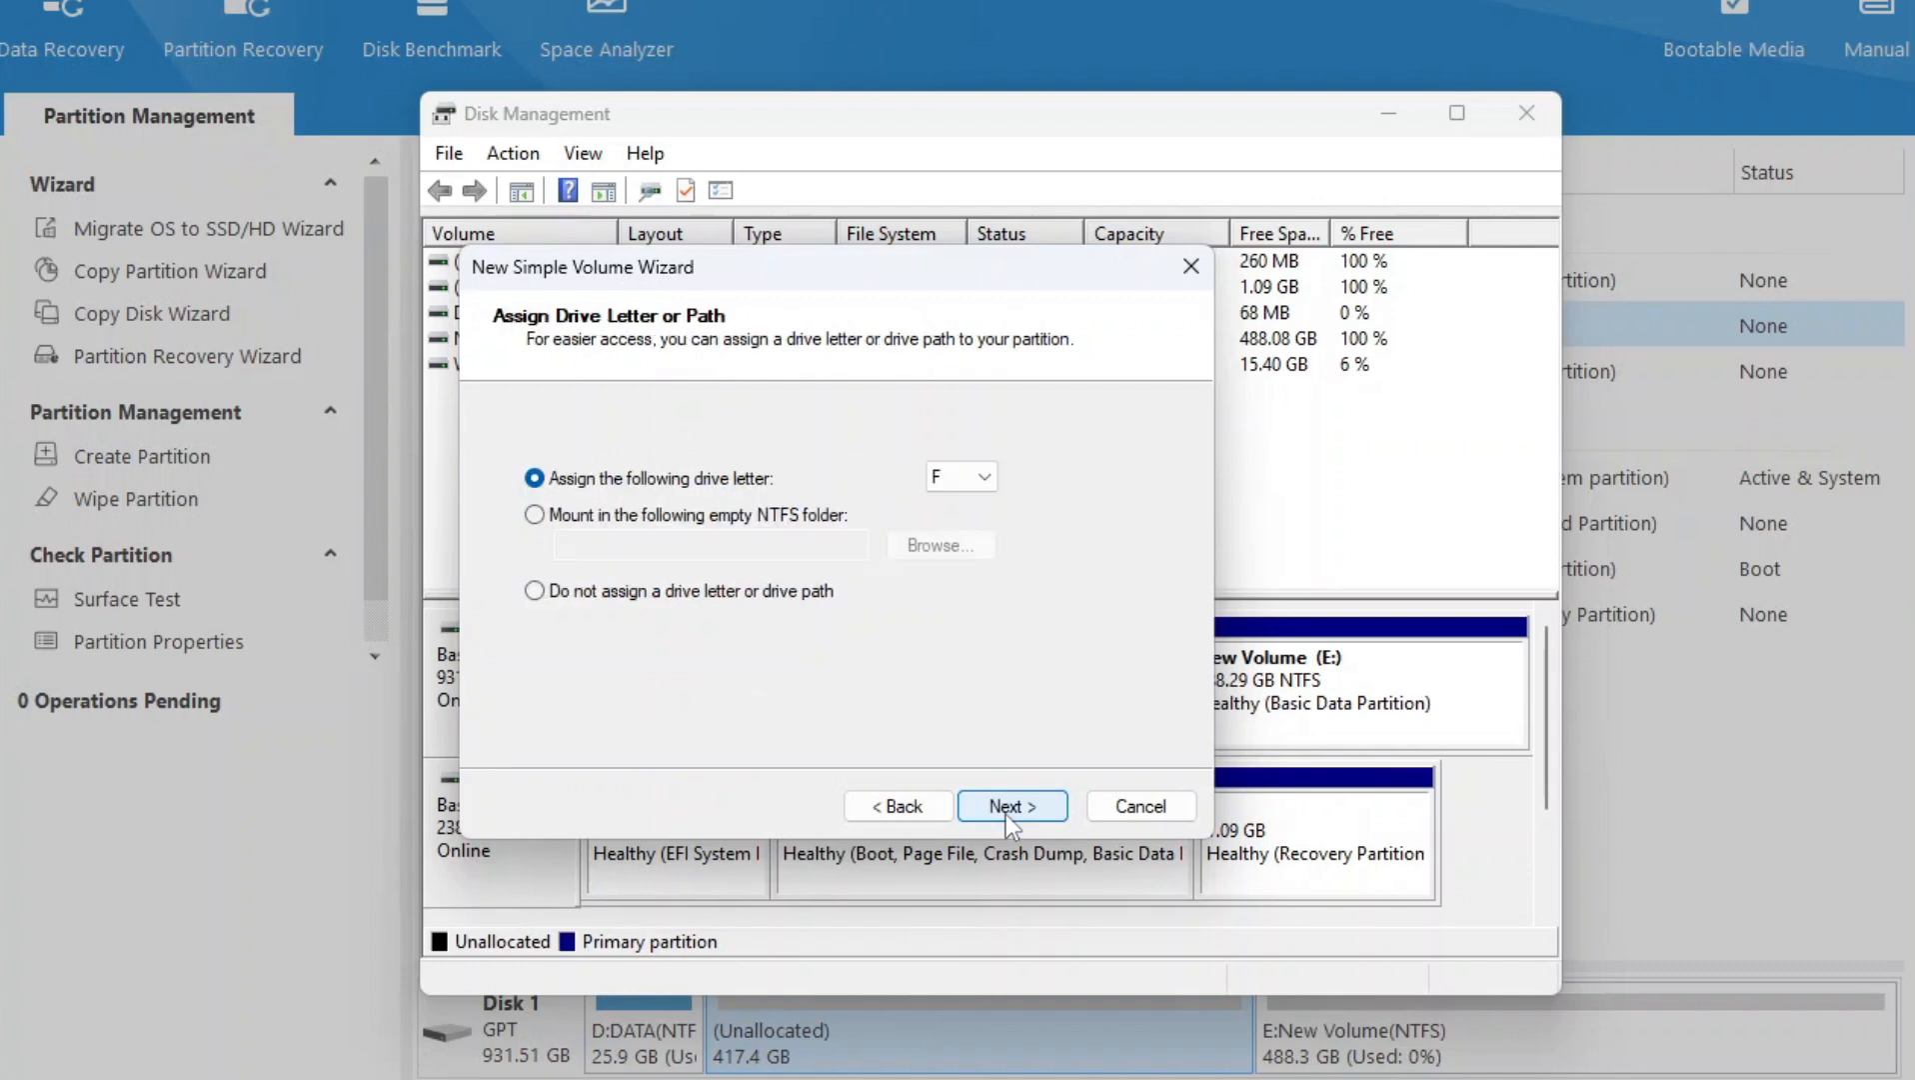
click(1005, 814)
- Check the file systems offered for formatting, cancel the volume wizard, close Disk Management, and dismiss the Create New Partition settings
click(990, 547)
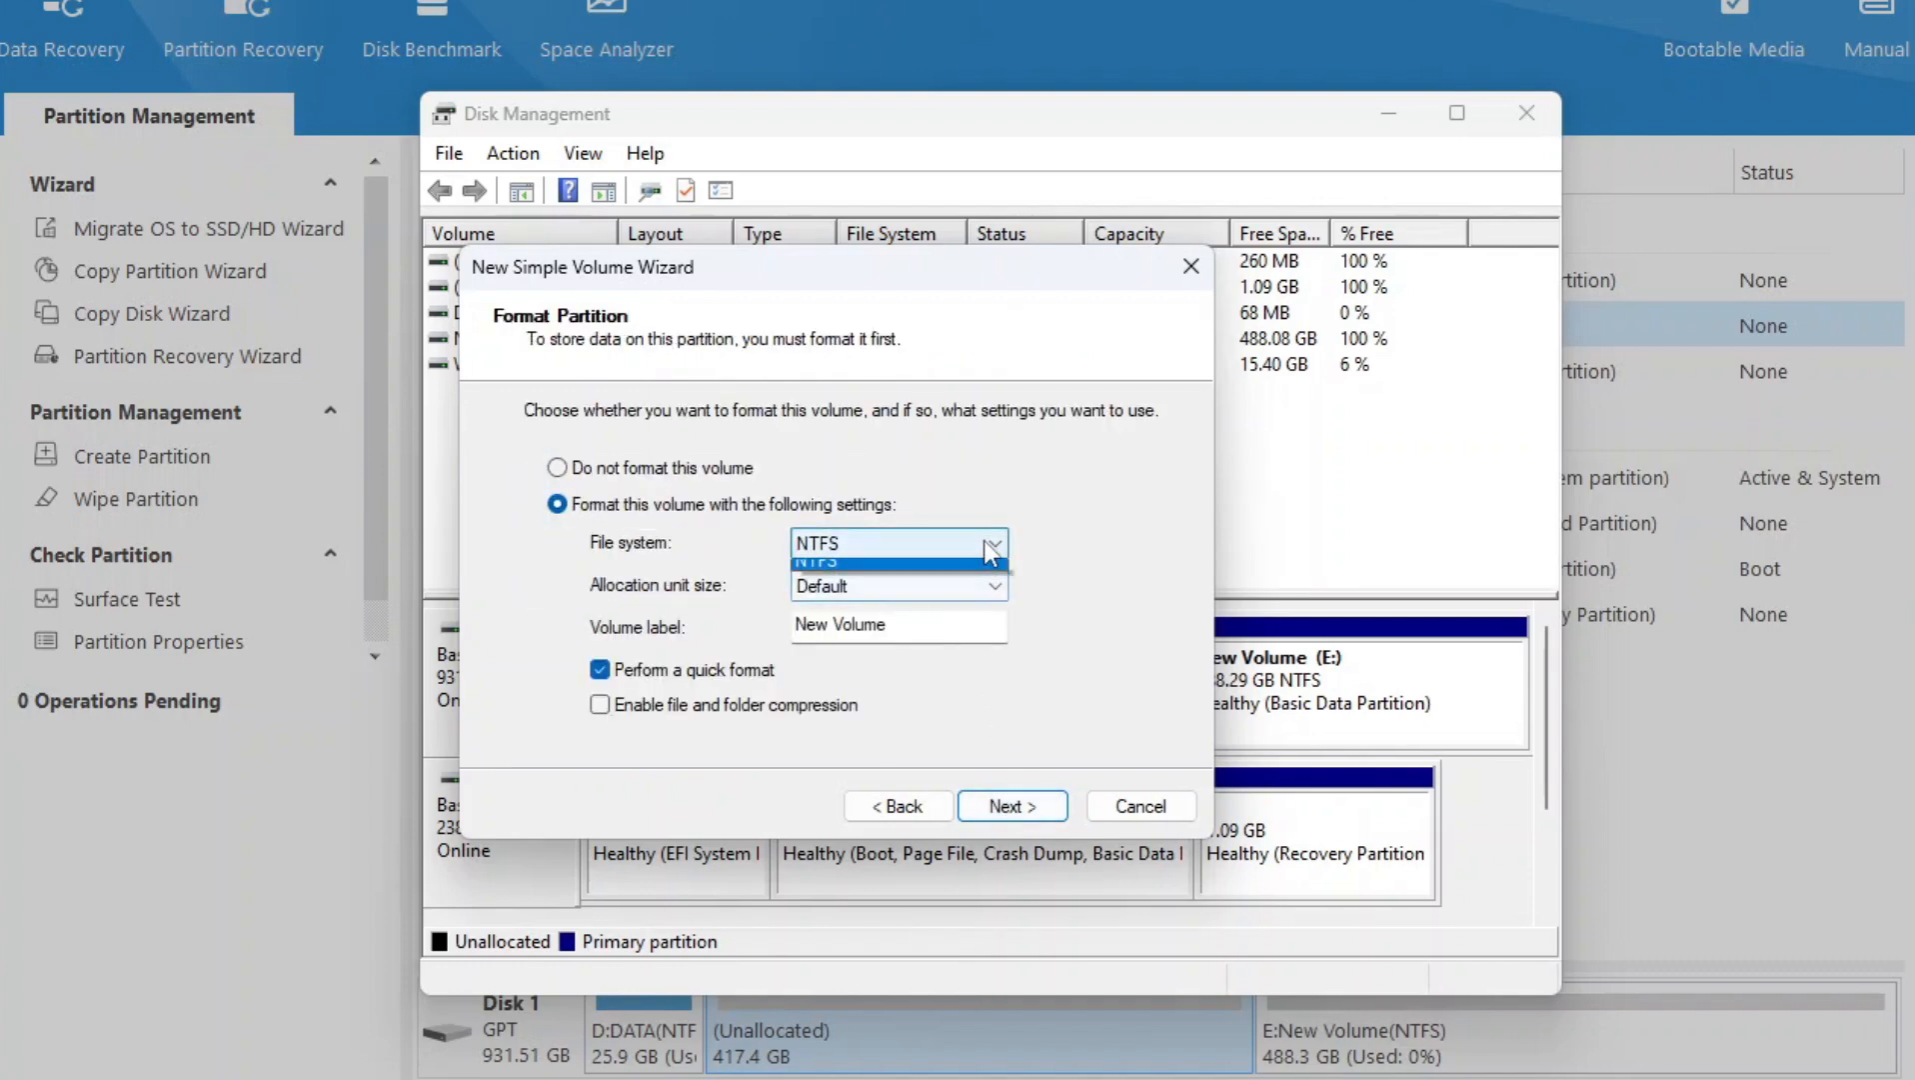
click(894, 560)
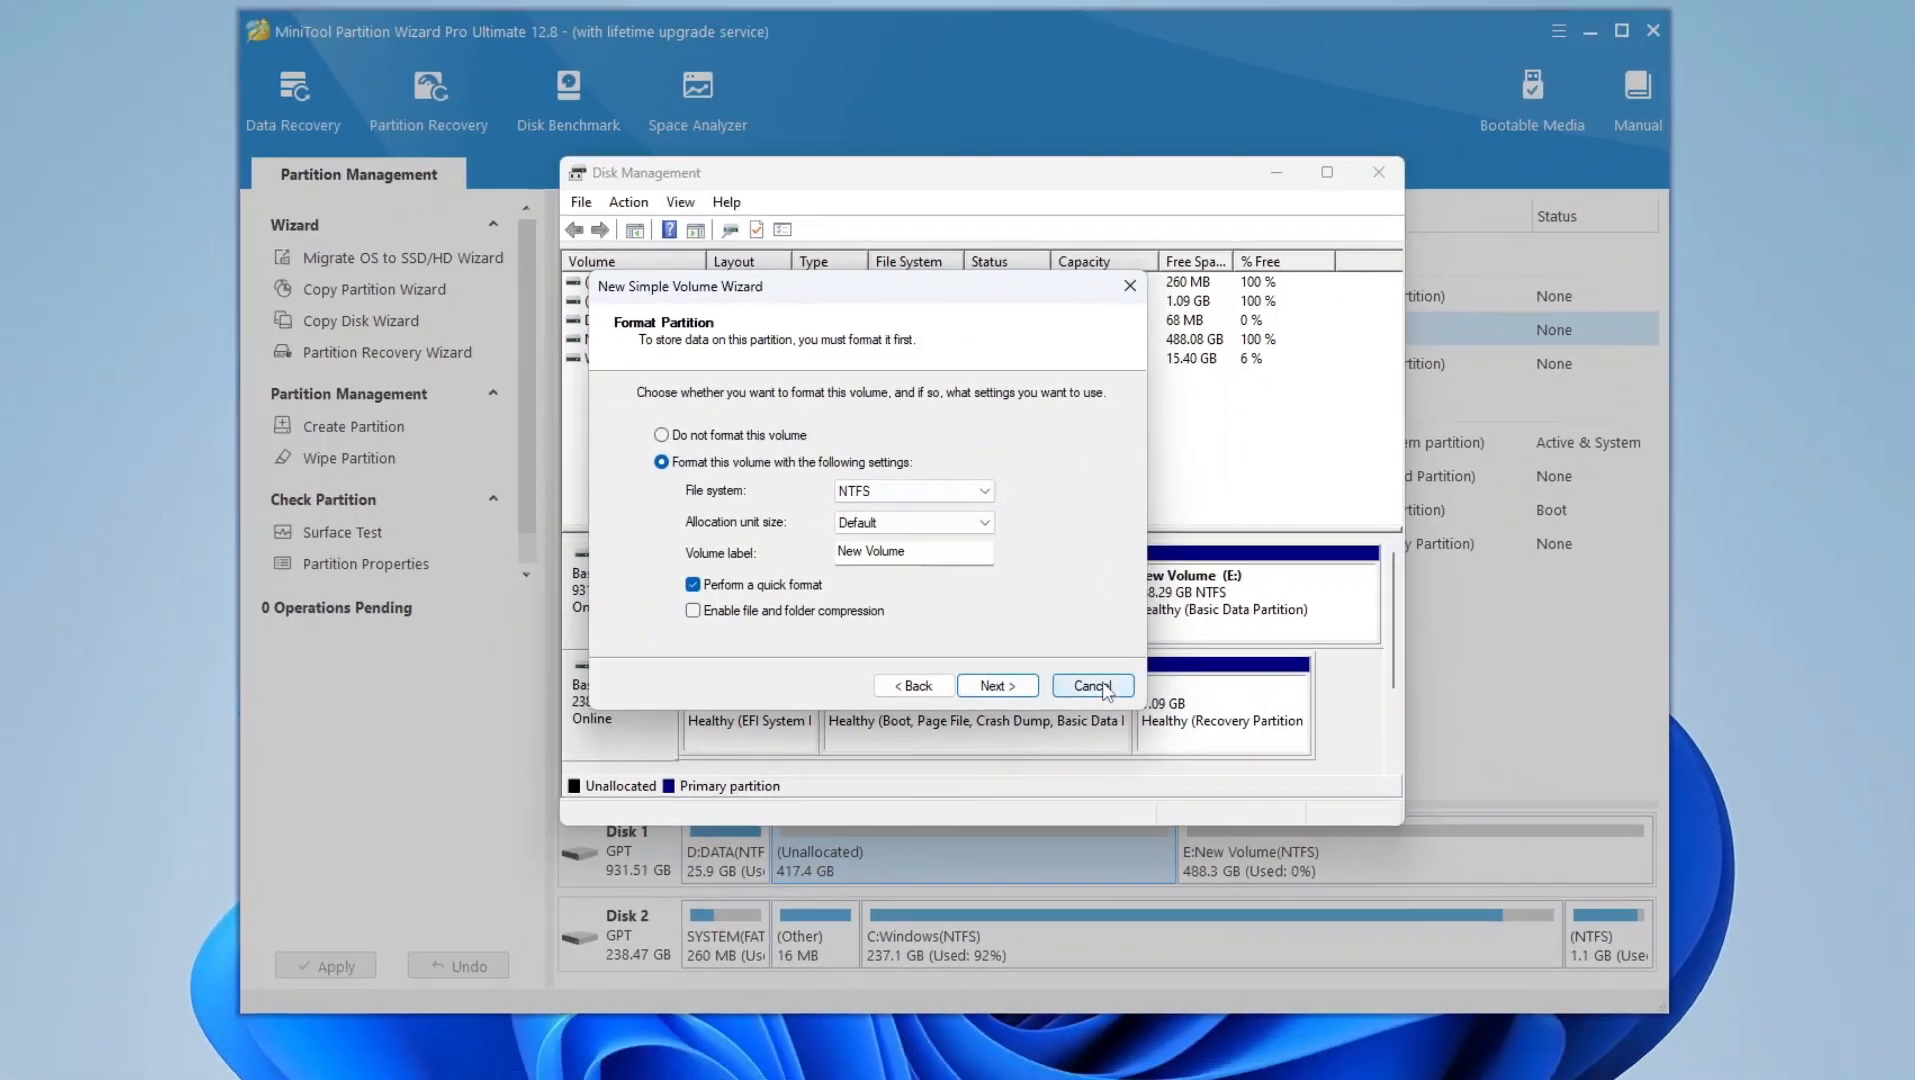
click(1132, 787)
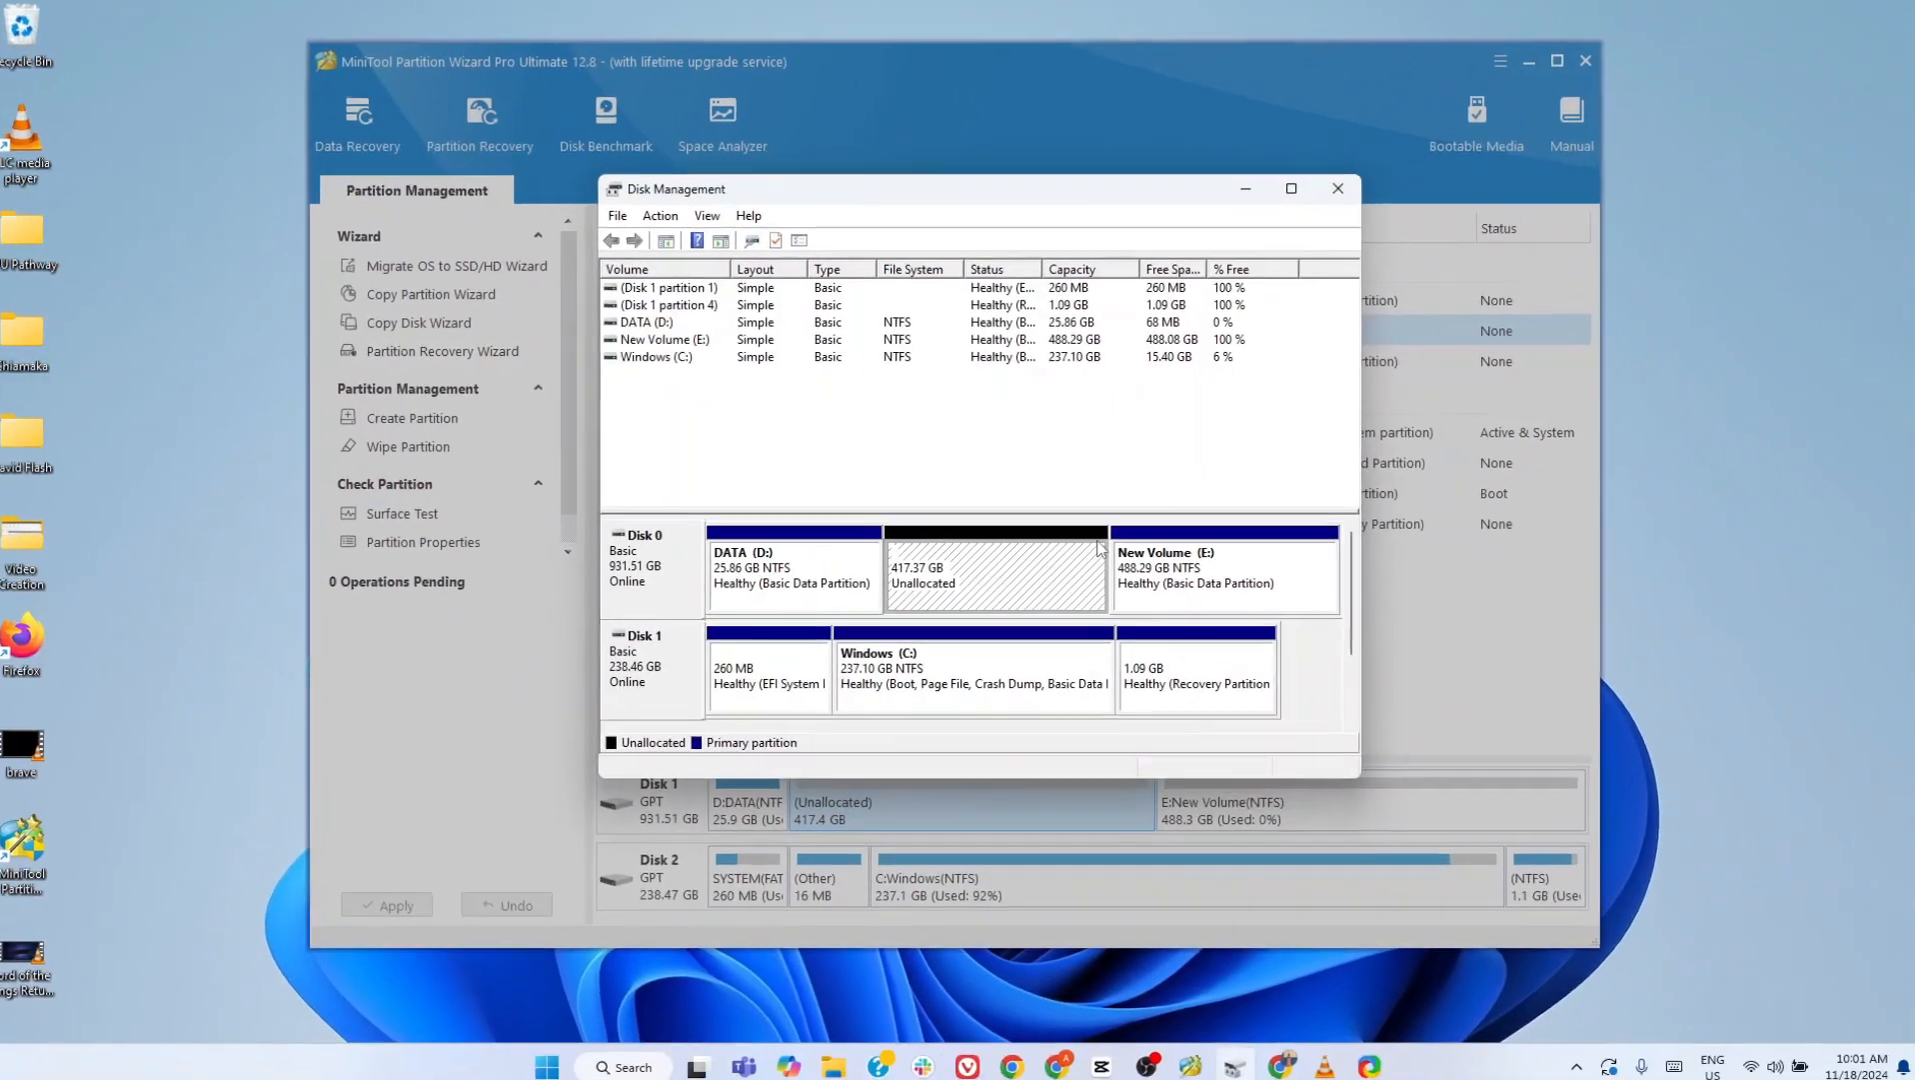
click(1338, 188)
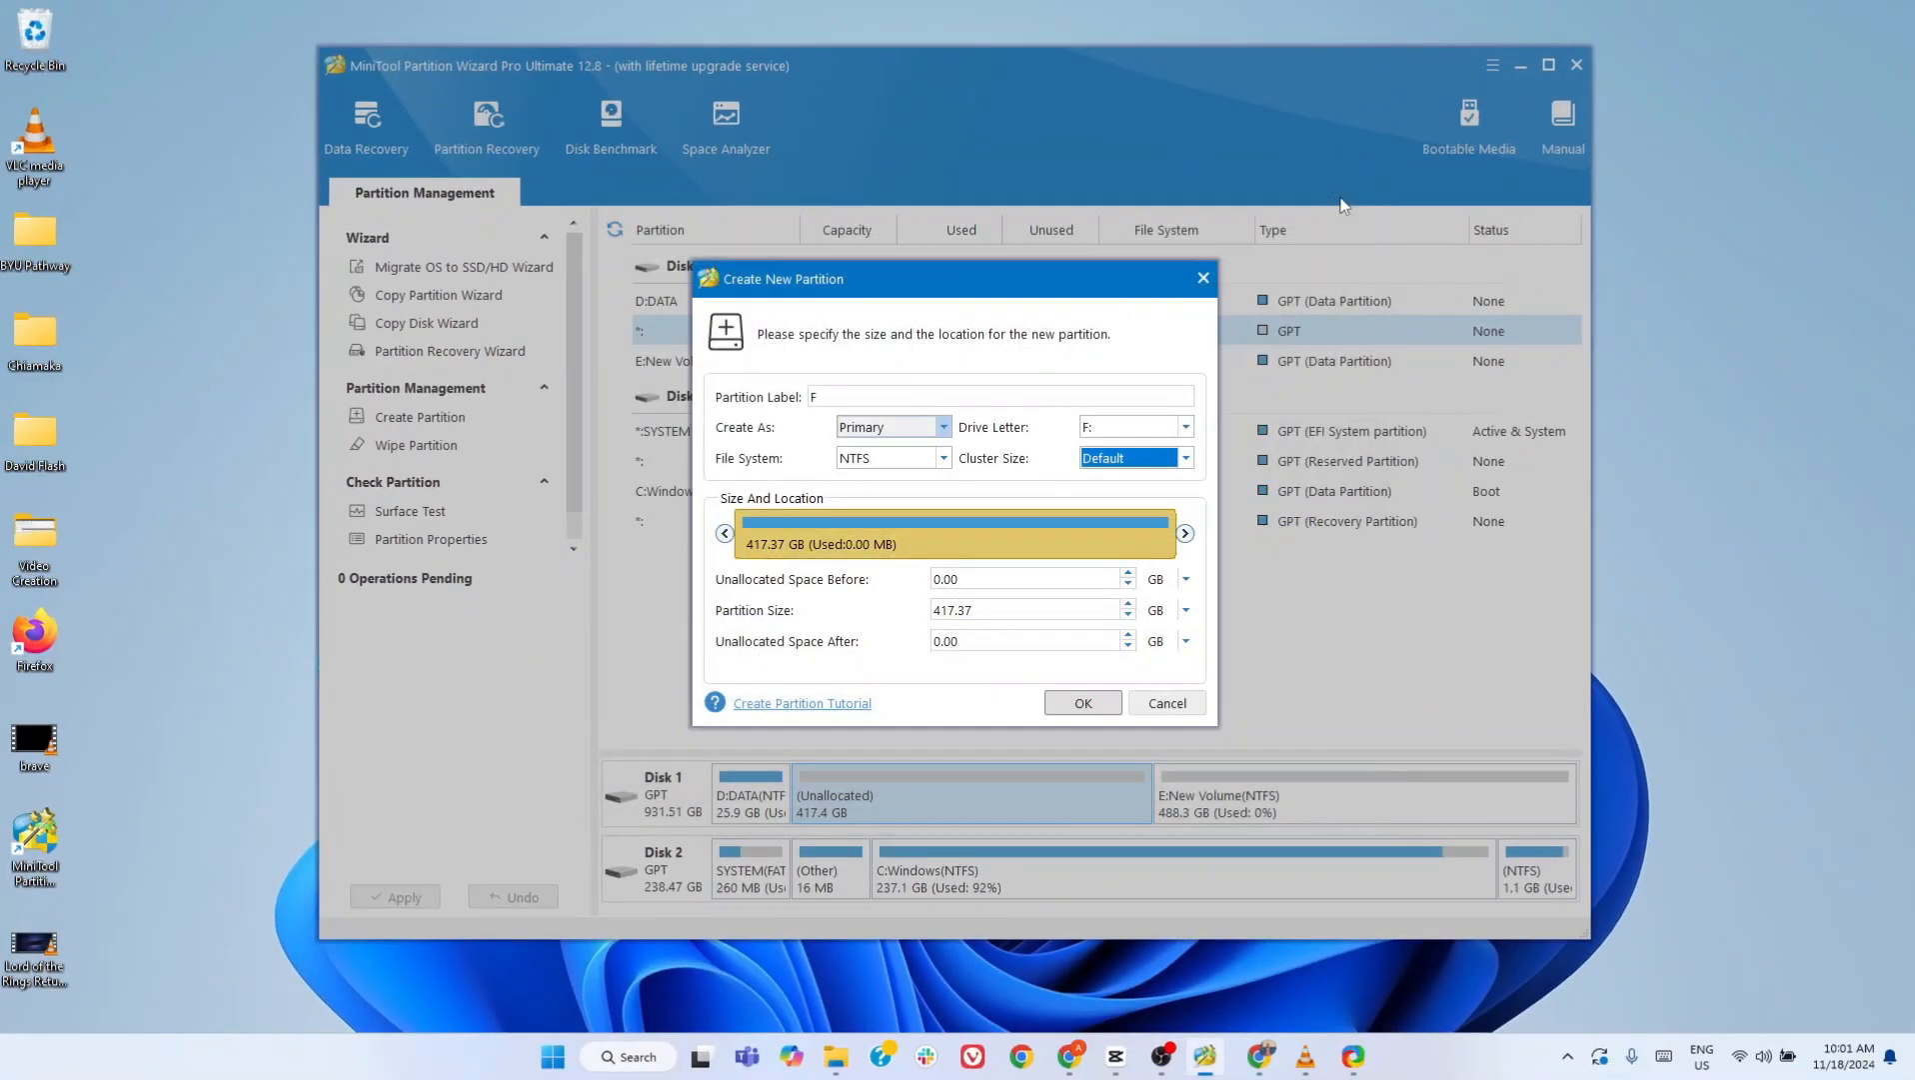
click(1203, 279)
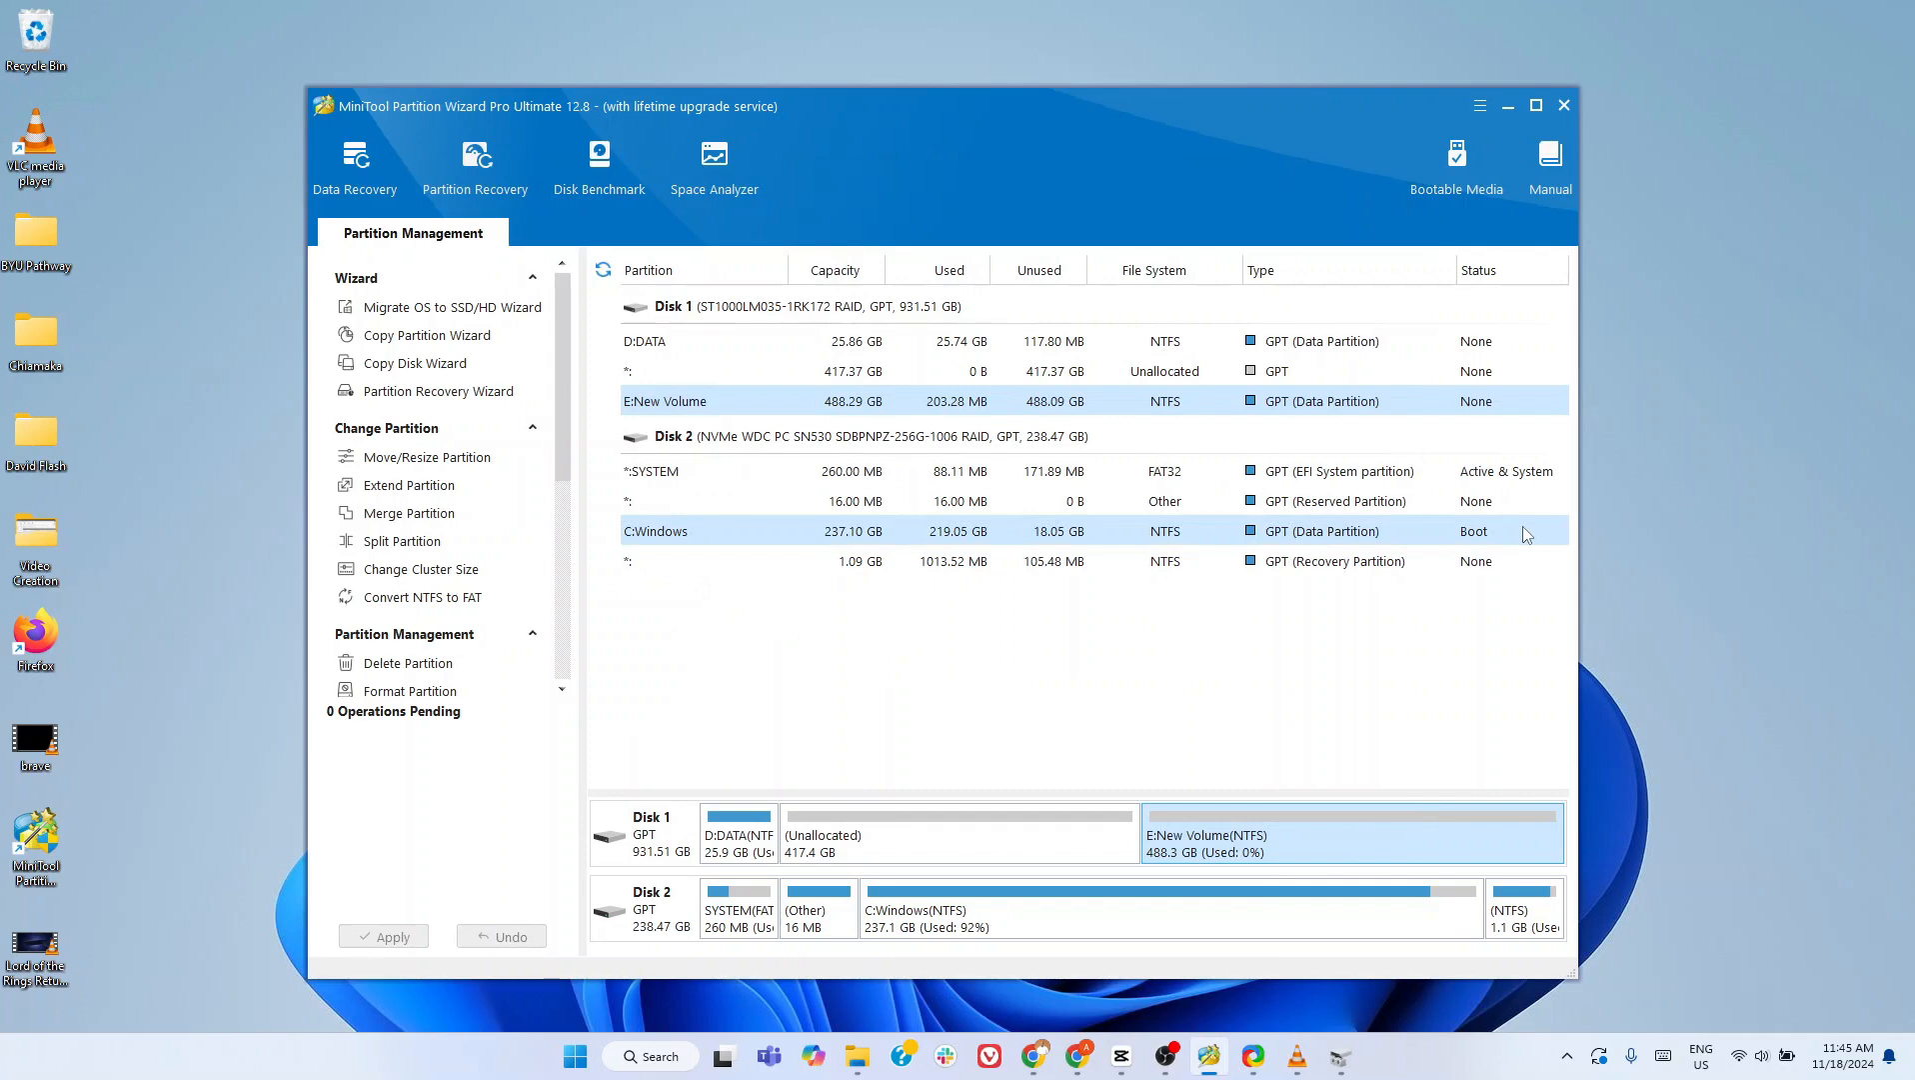
key(XF86AudioLowerVolume)
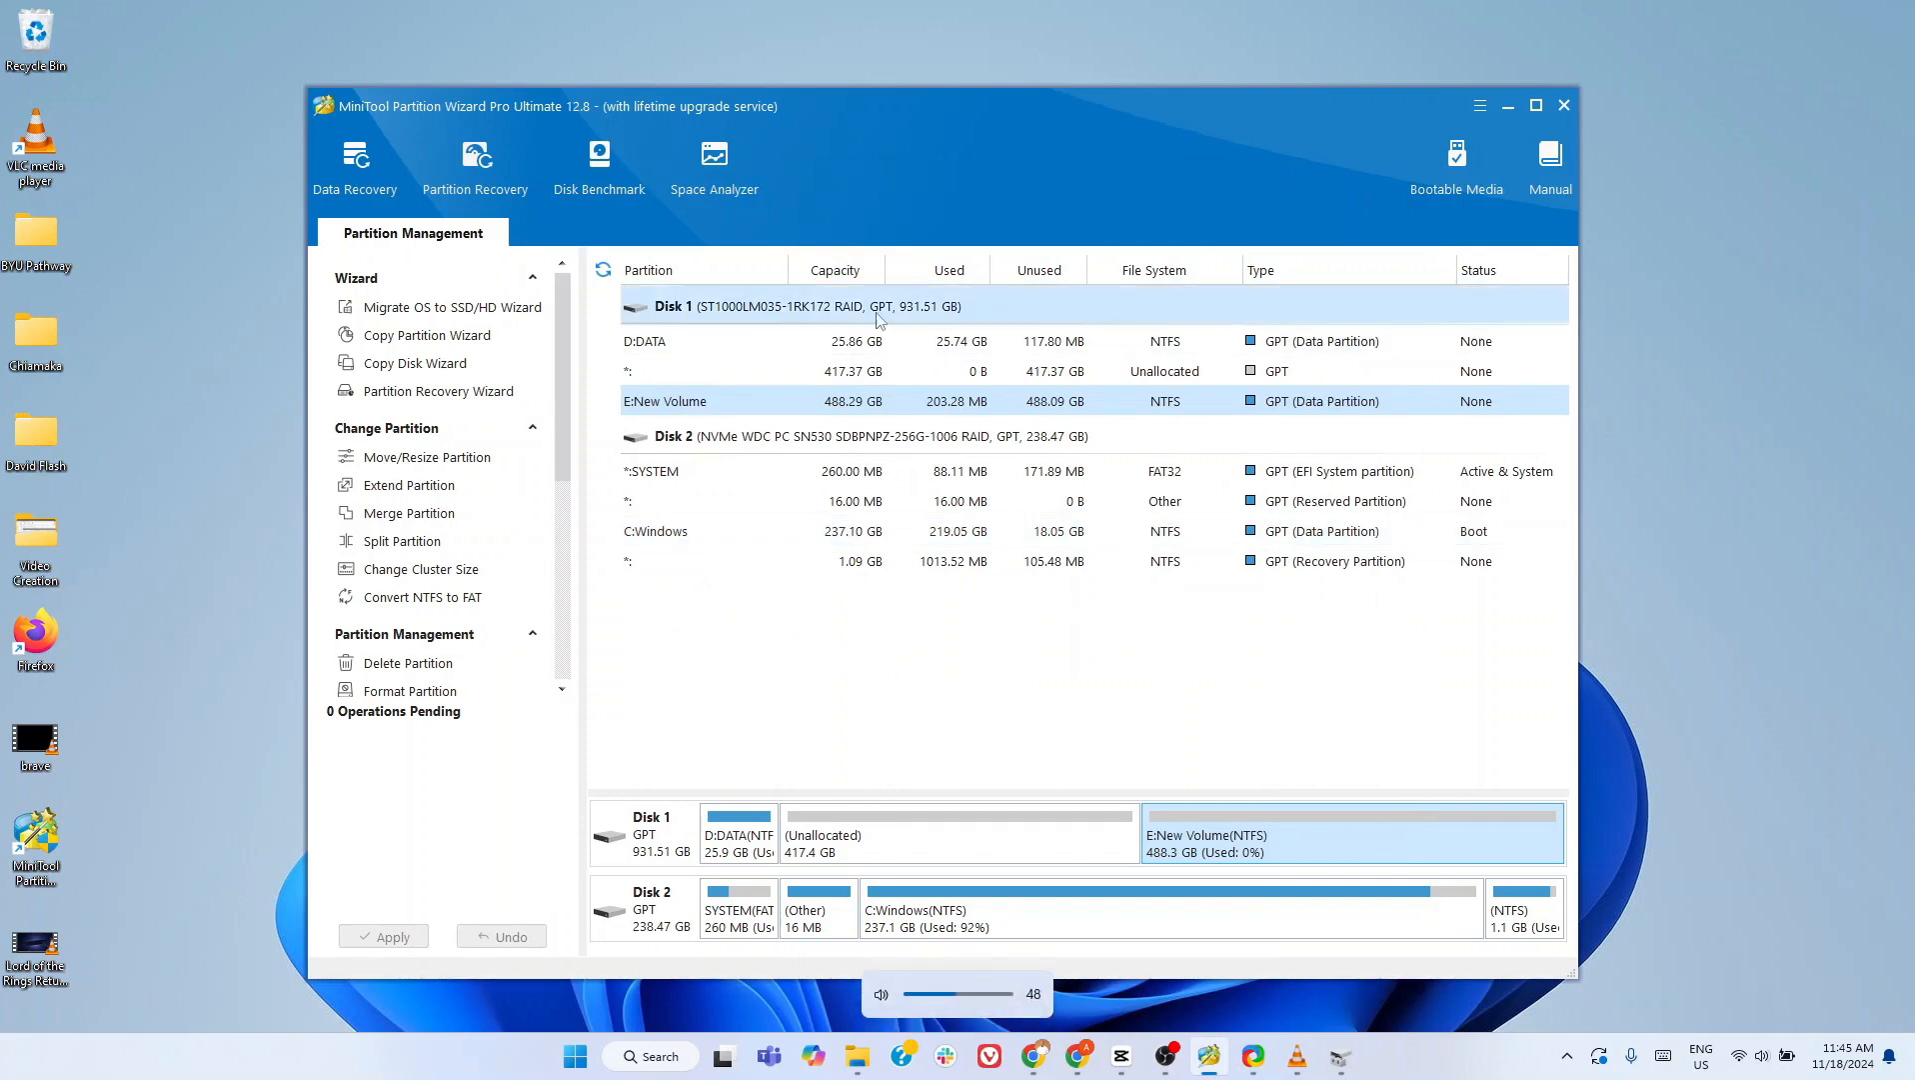
drag(980, 105, 992, 88)
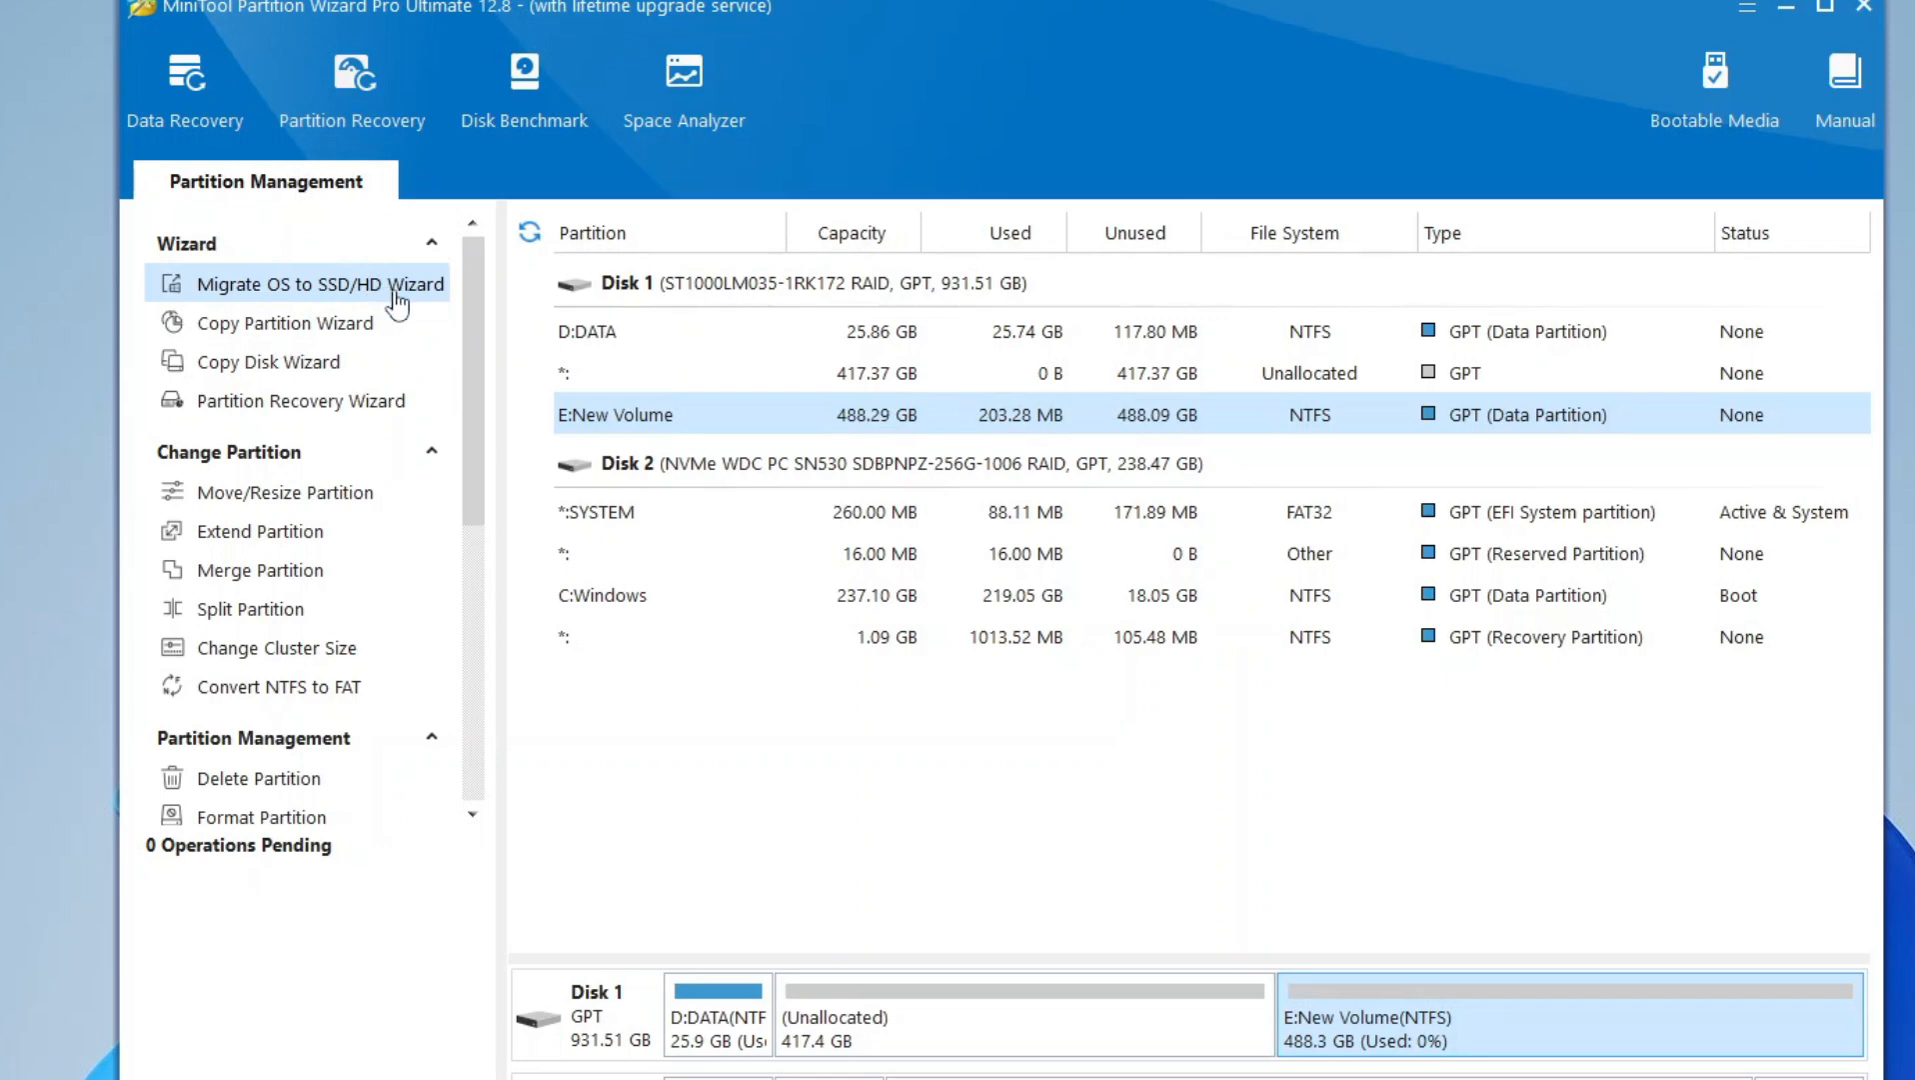
- View the OS migration wizard's system disk replacement method, select Disk 1 as the destination, and exit without migrating
click(390, 298)
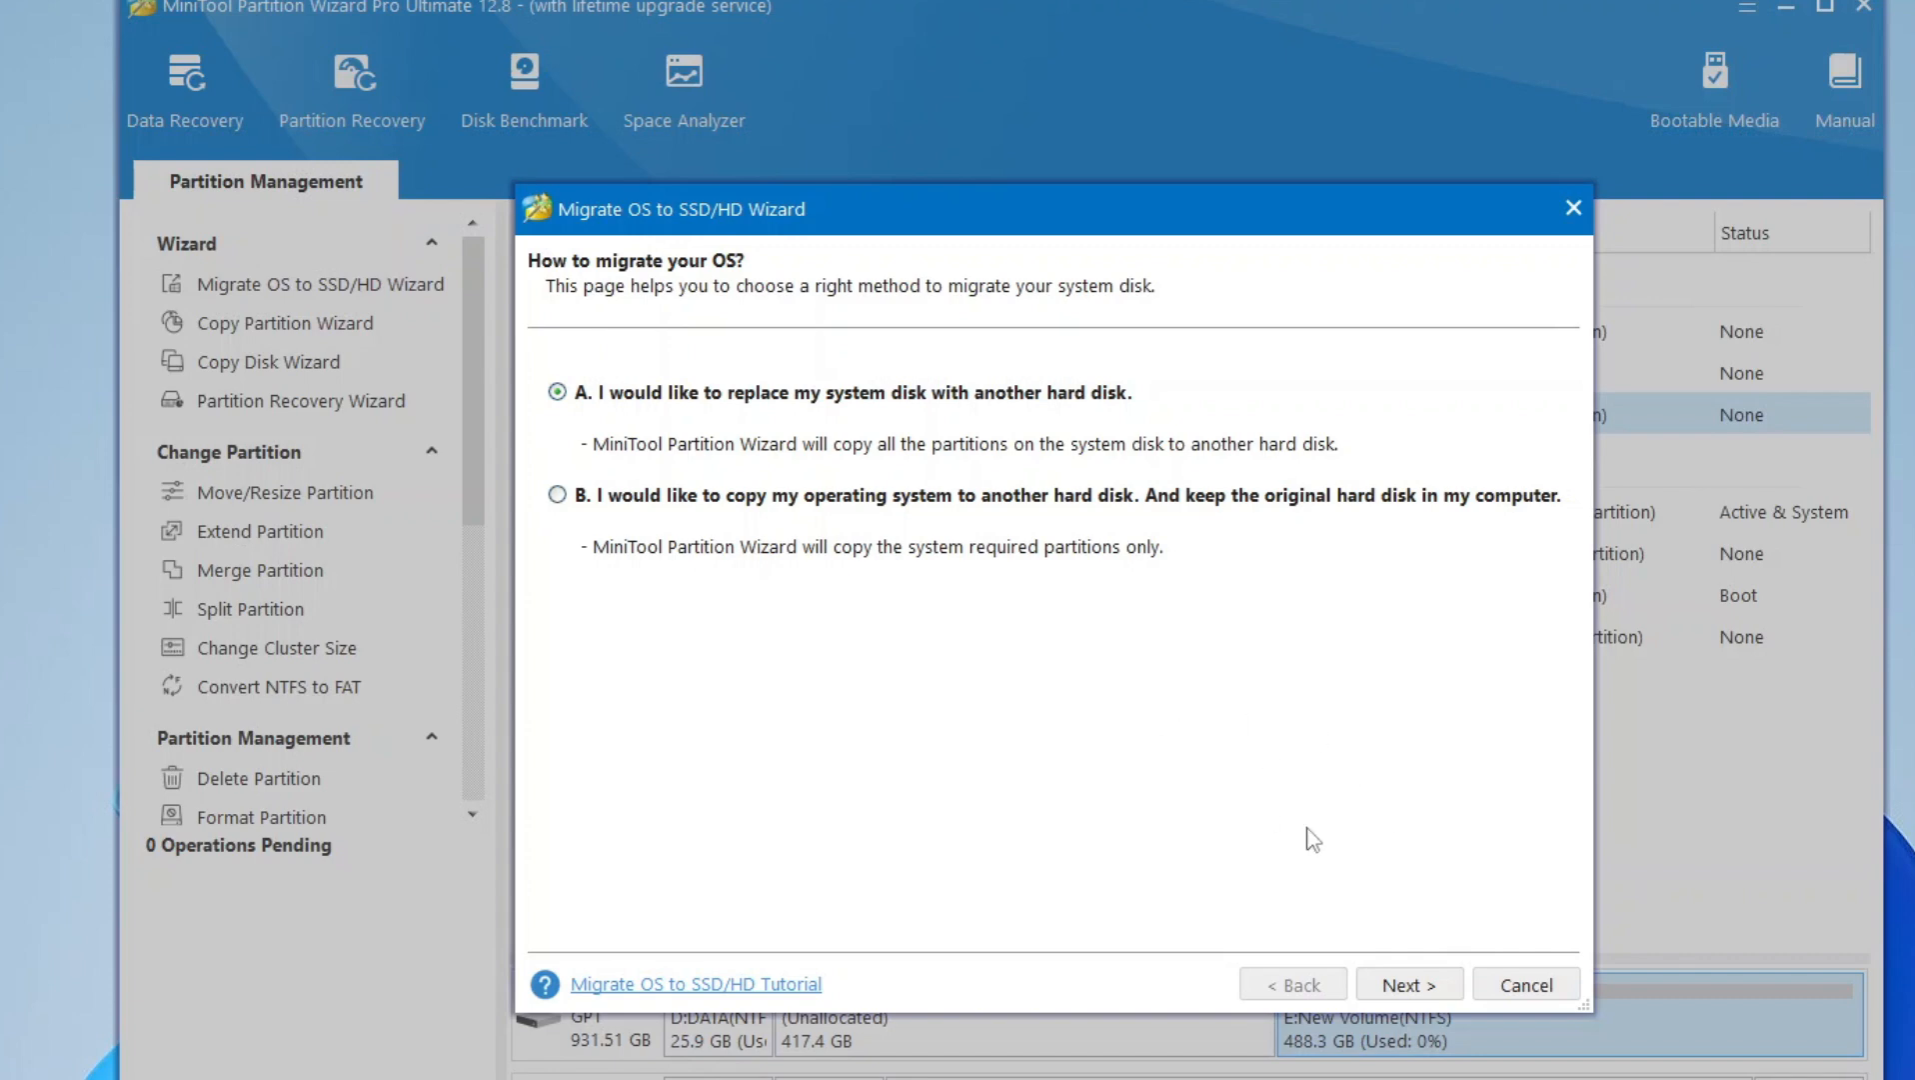
click(1398, 986)
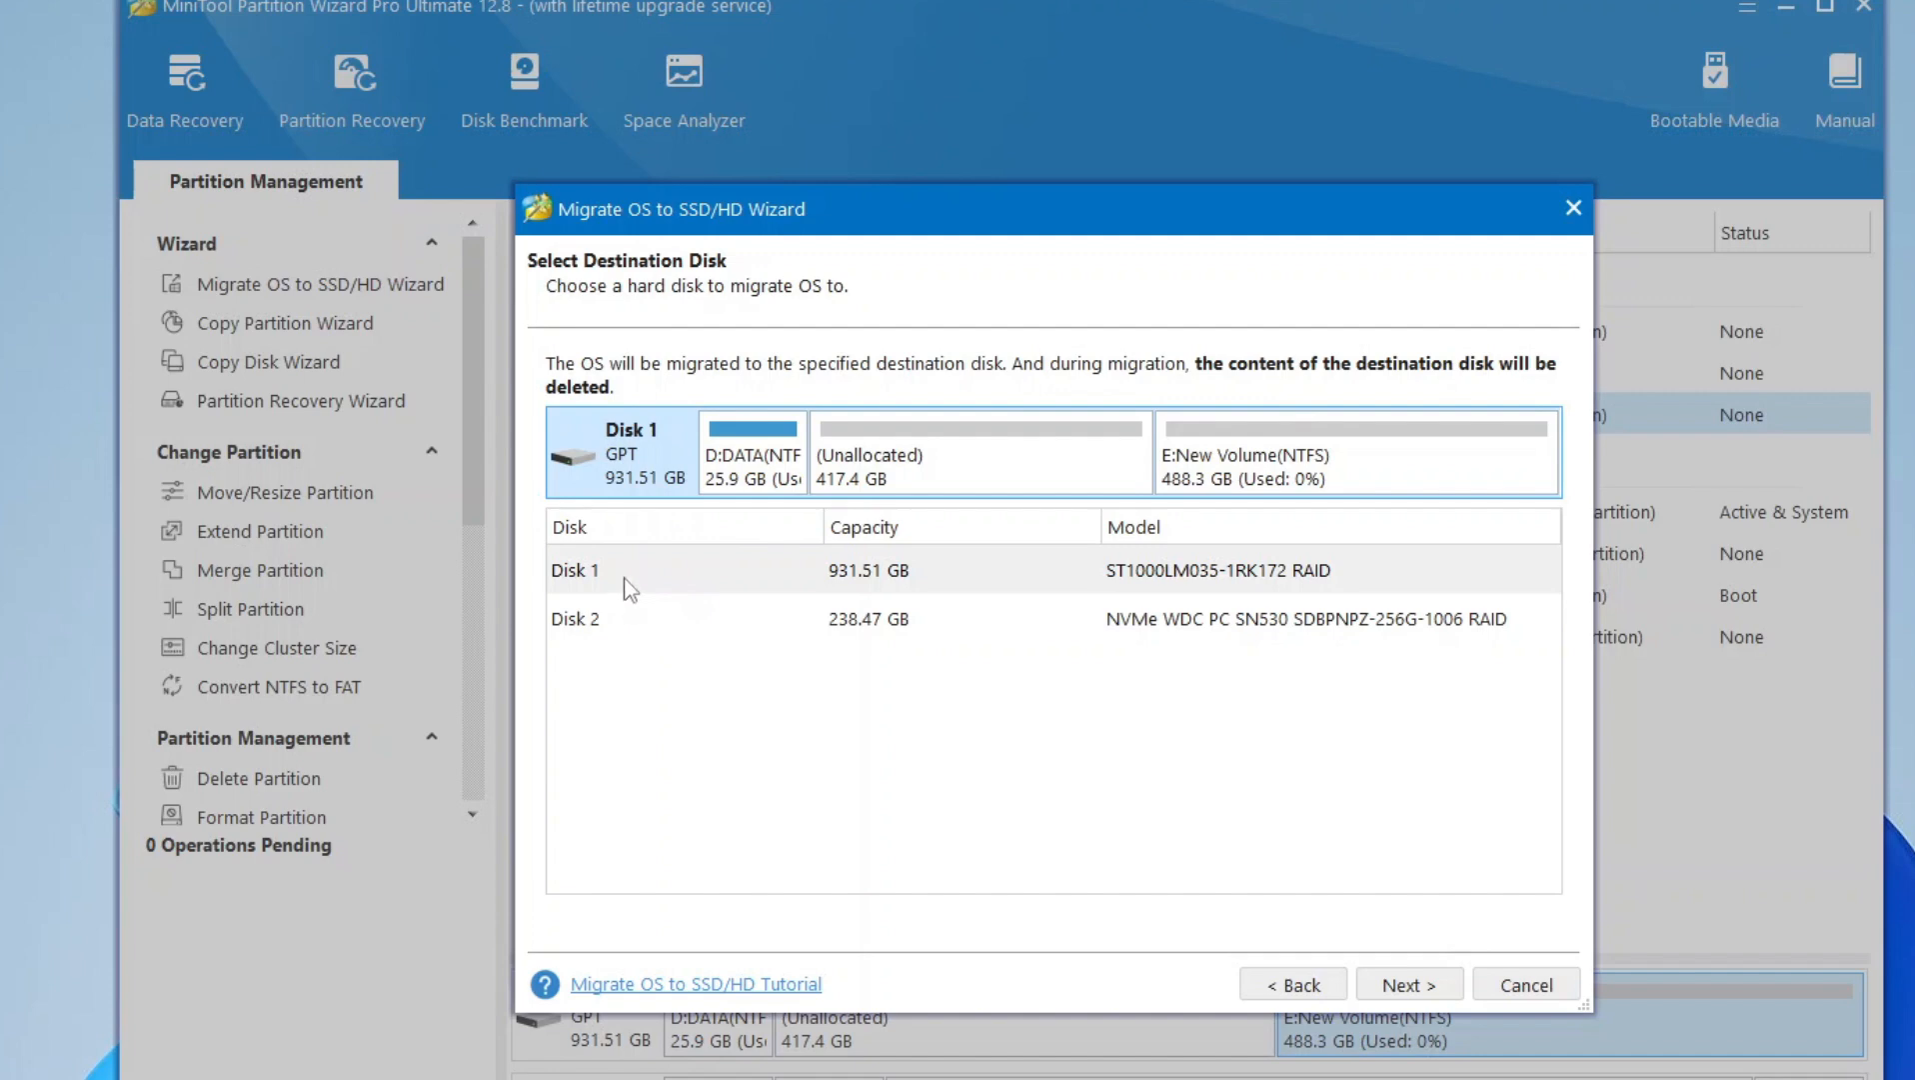
click(815, 572)
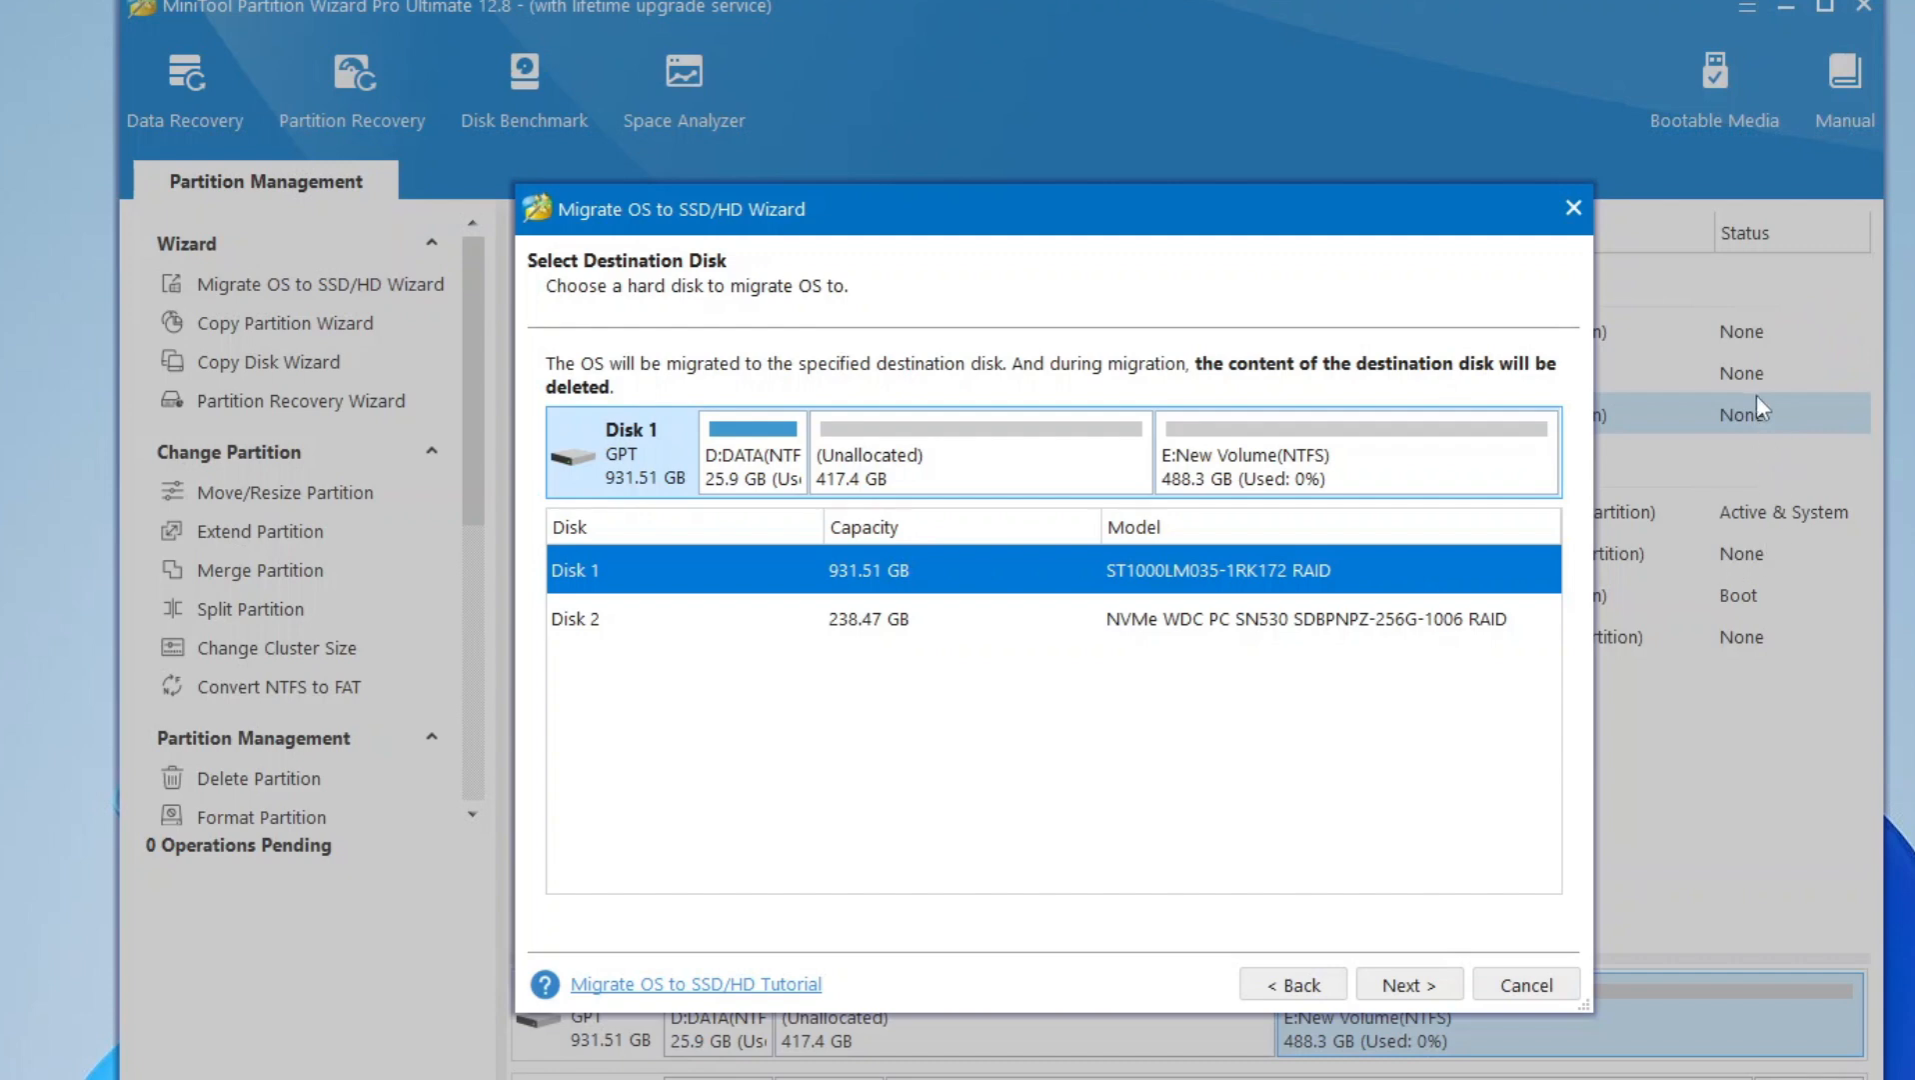
click(1267, 629)
click(1296, 587)
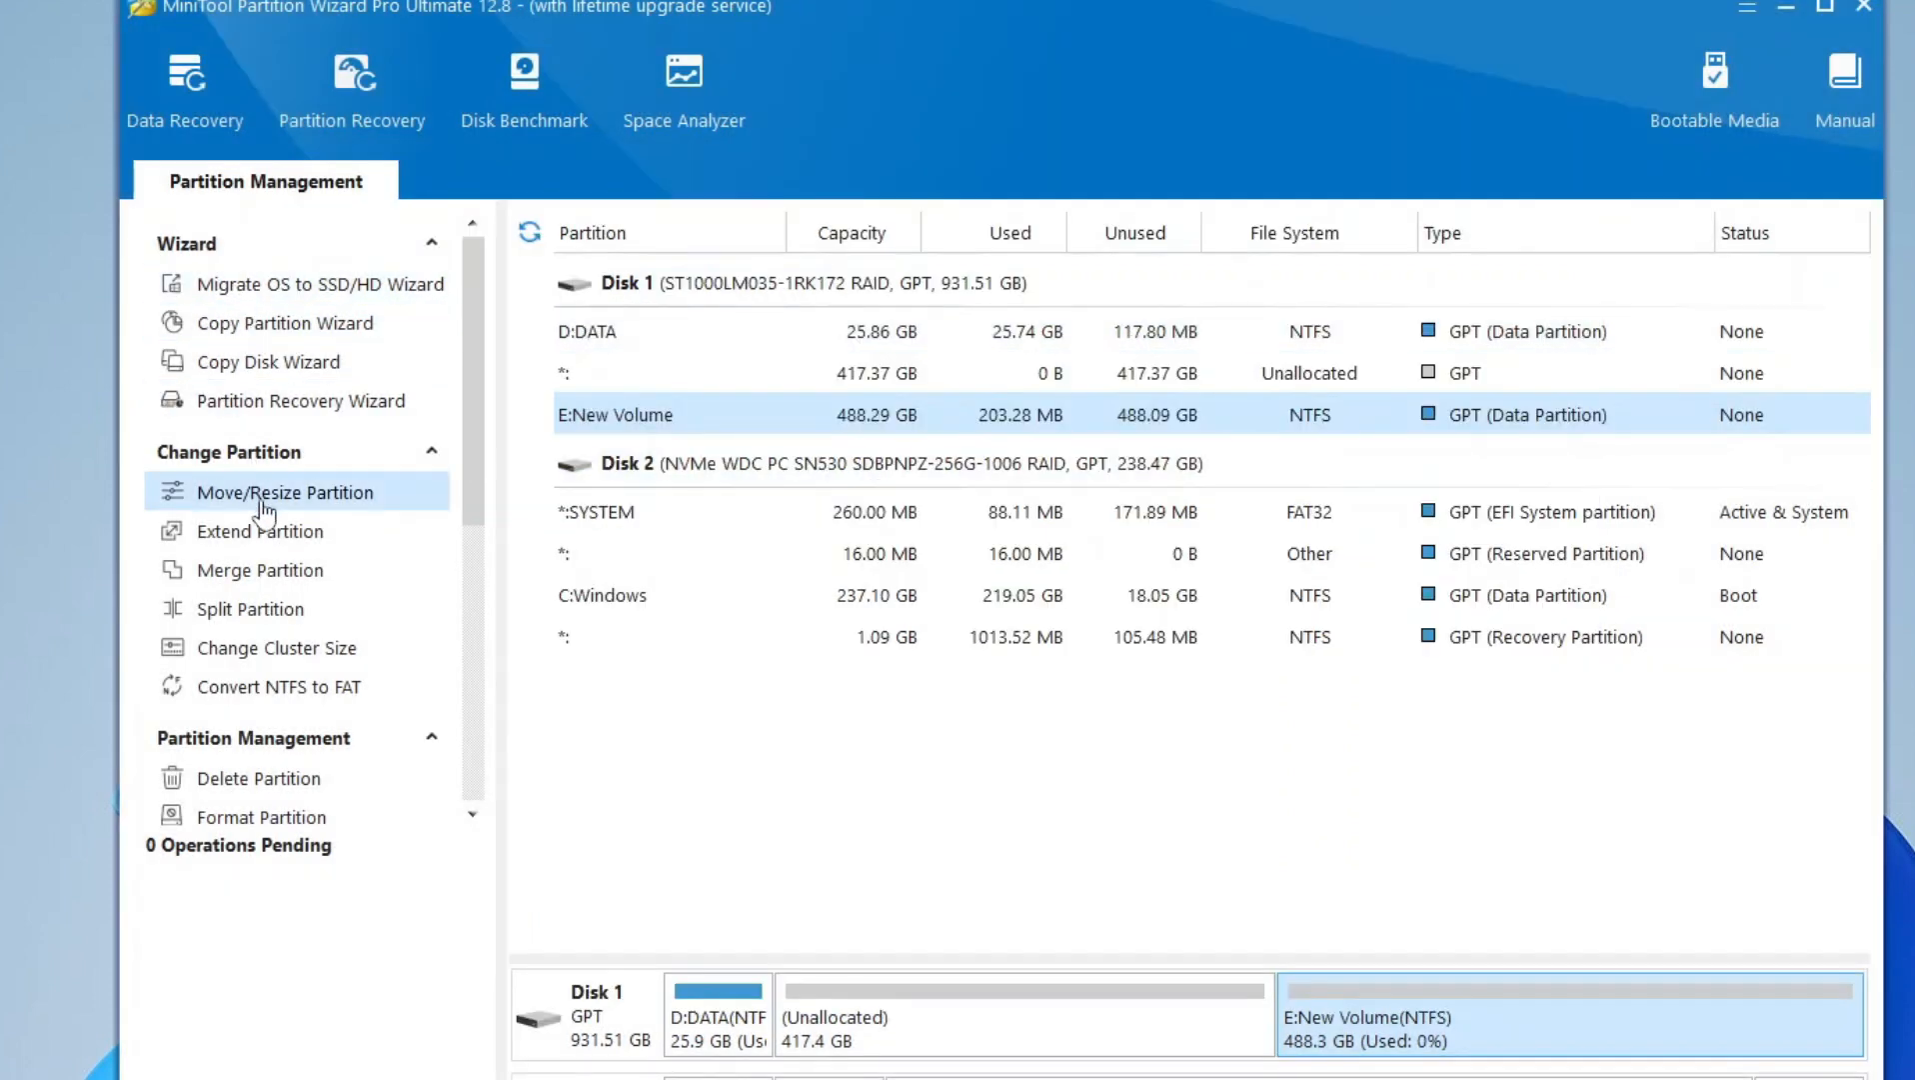
- Widen the list of partition actions, and open and close the Copy Partition and Copy Disk wizards to view them
drag(500, 611, 799, 612)
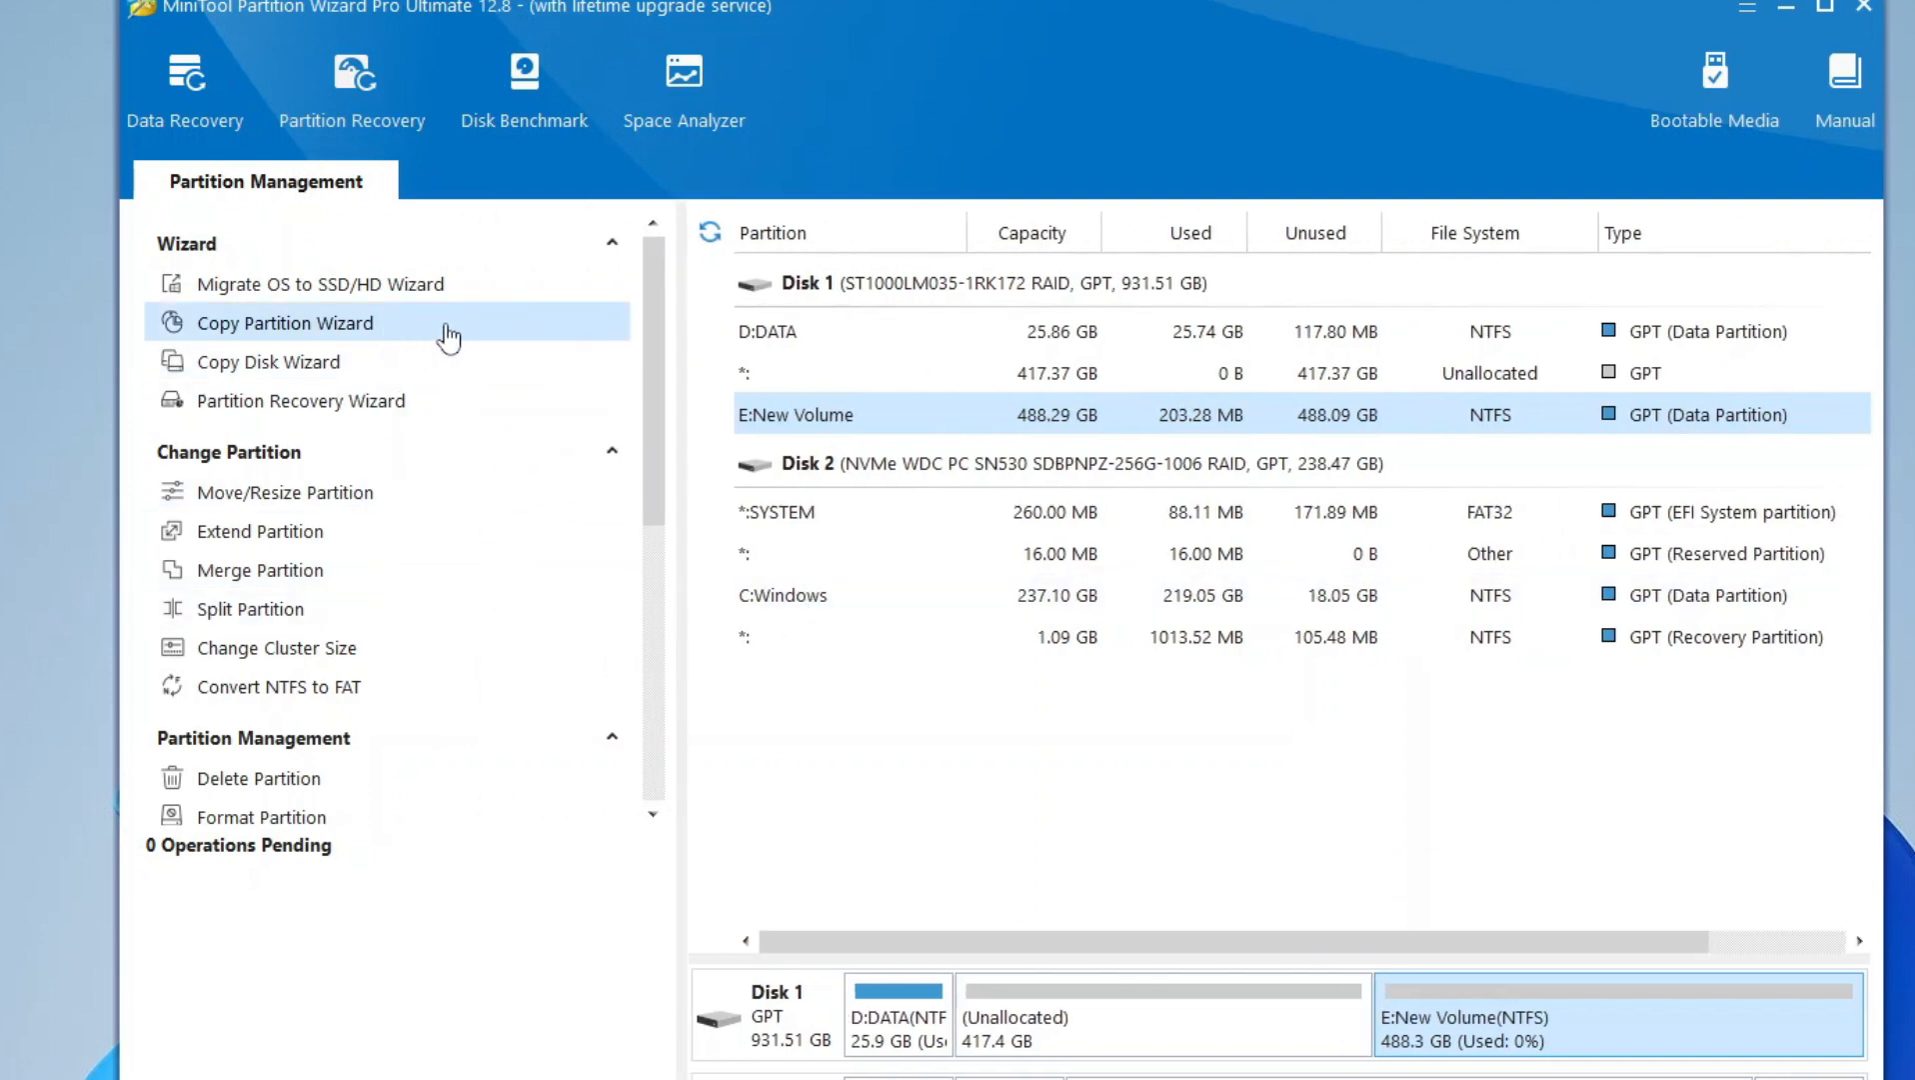
click(446, 323)
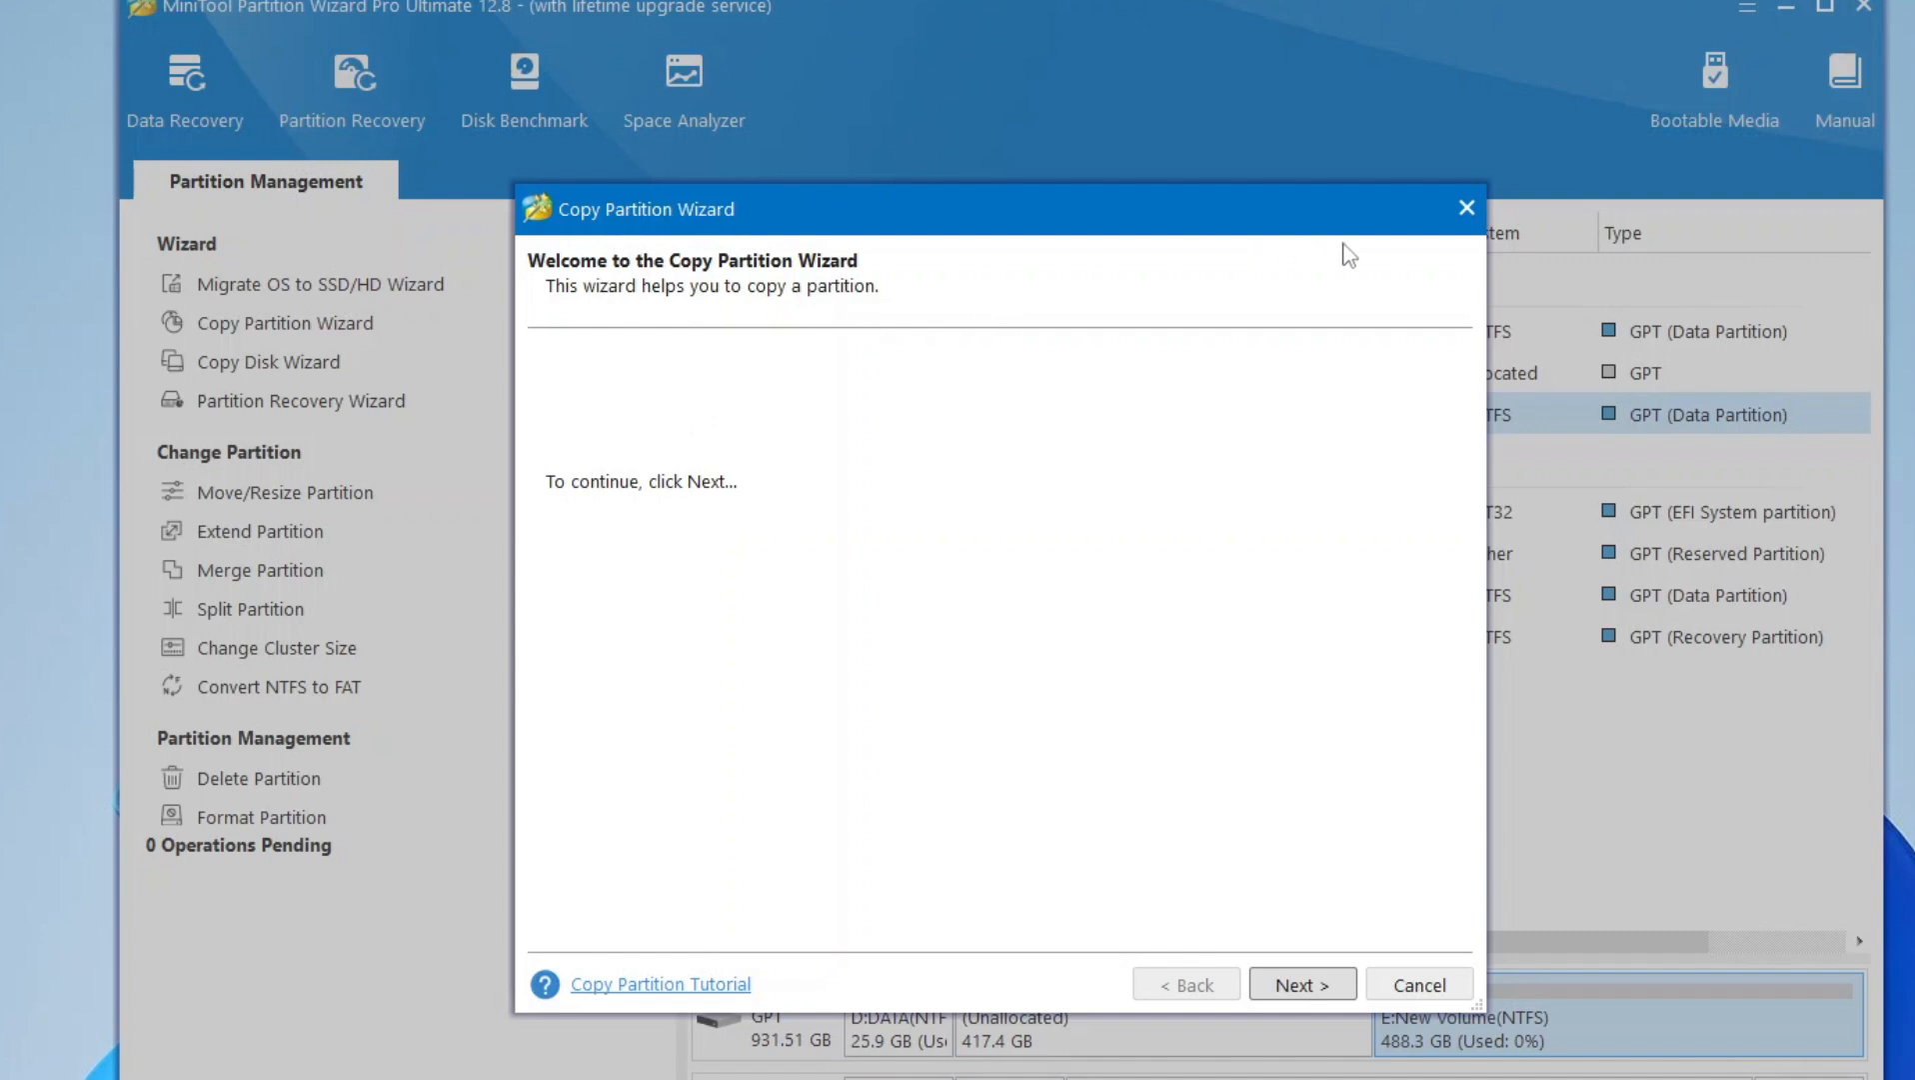
click(1465, 219)
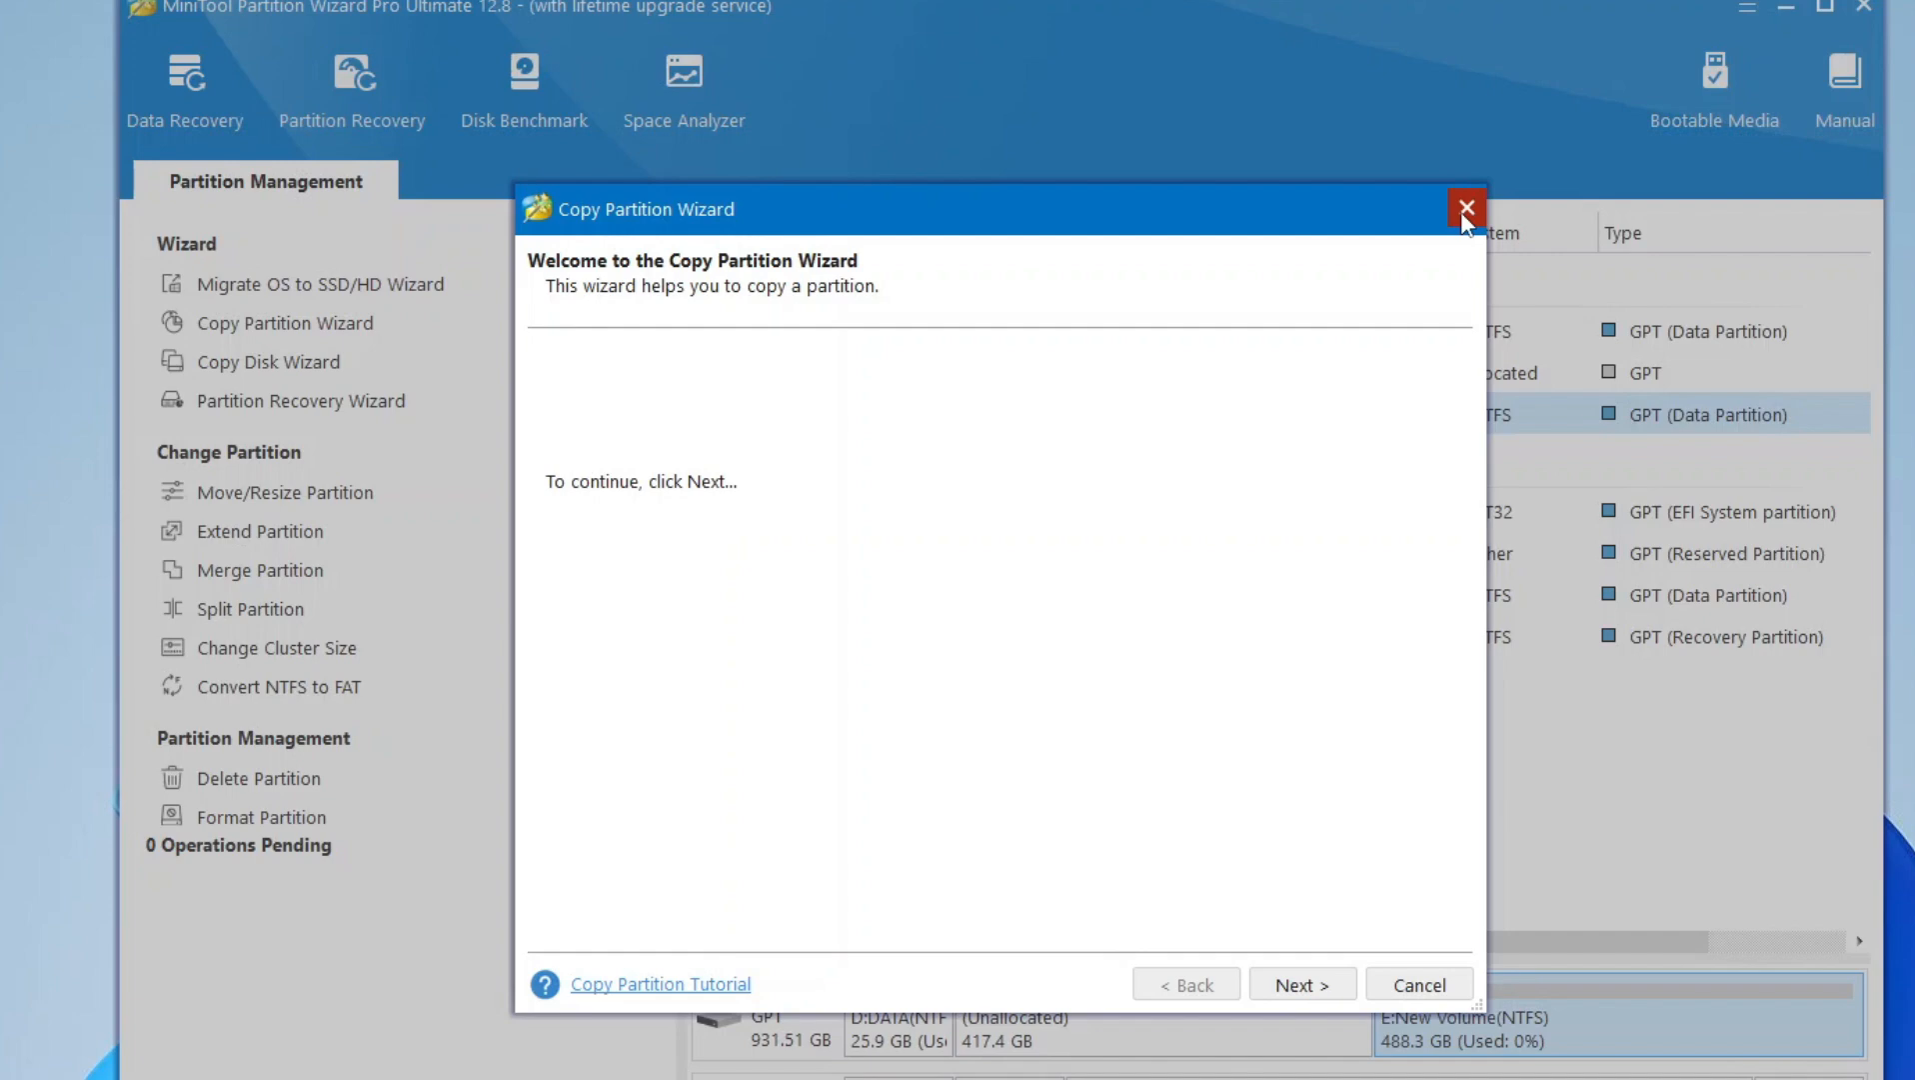
click(1465, 212)
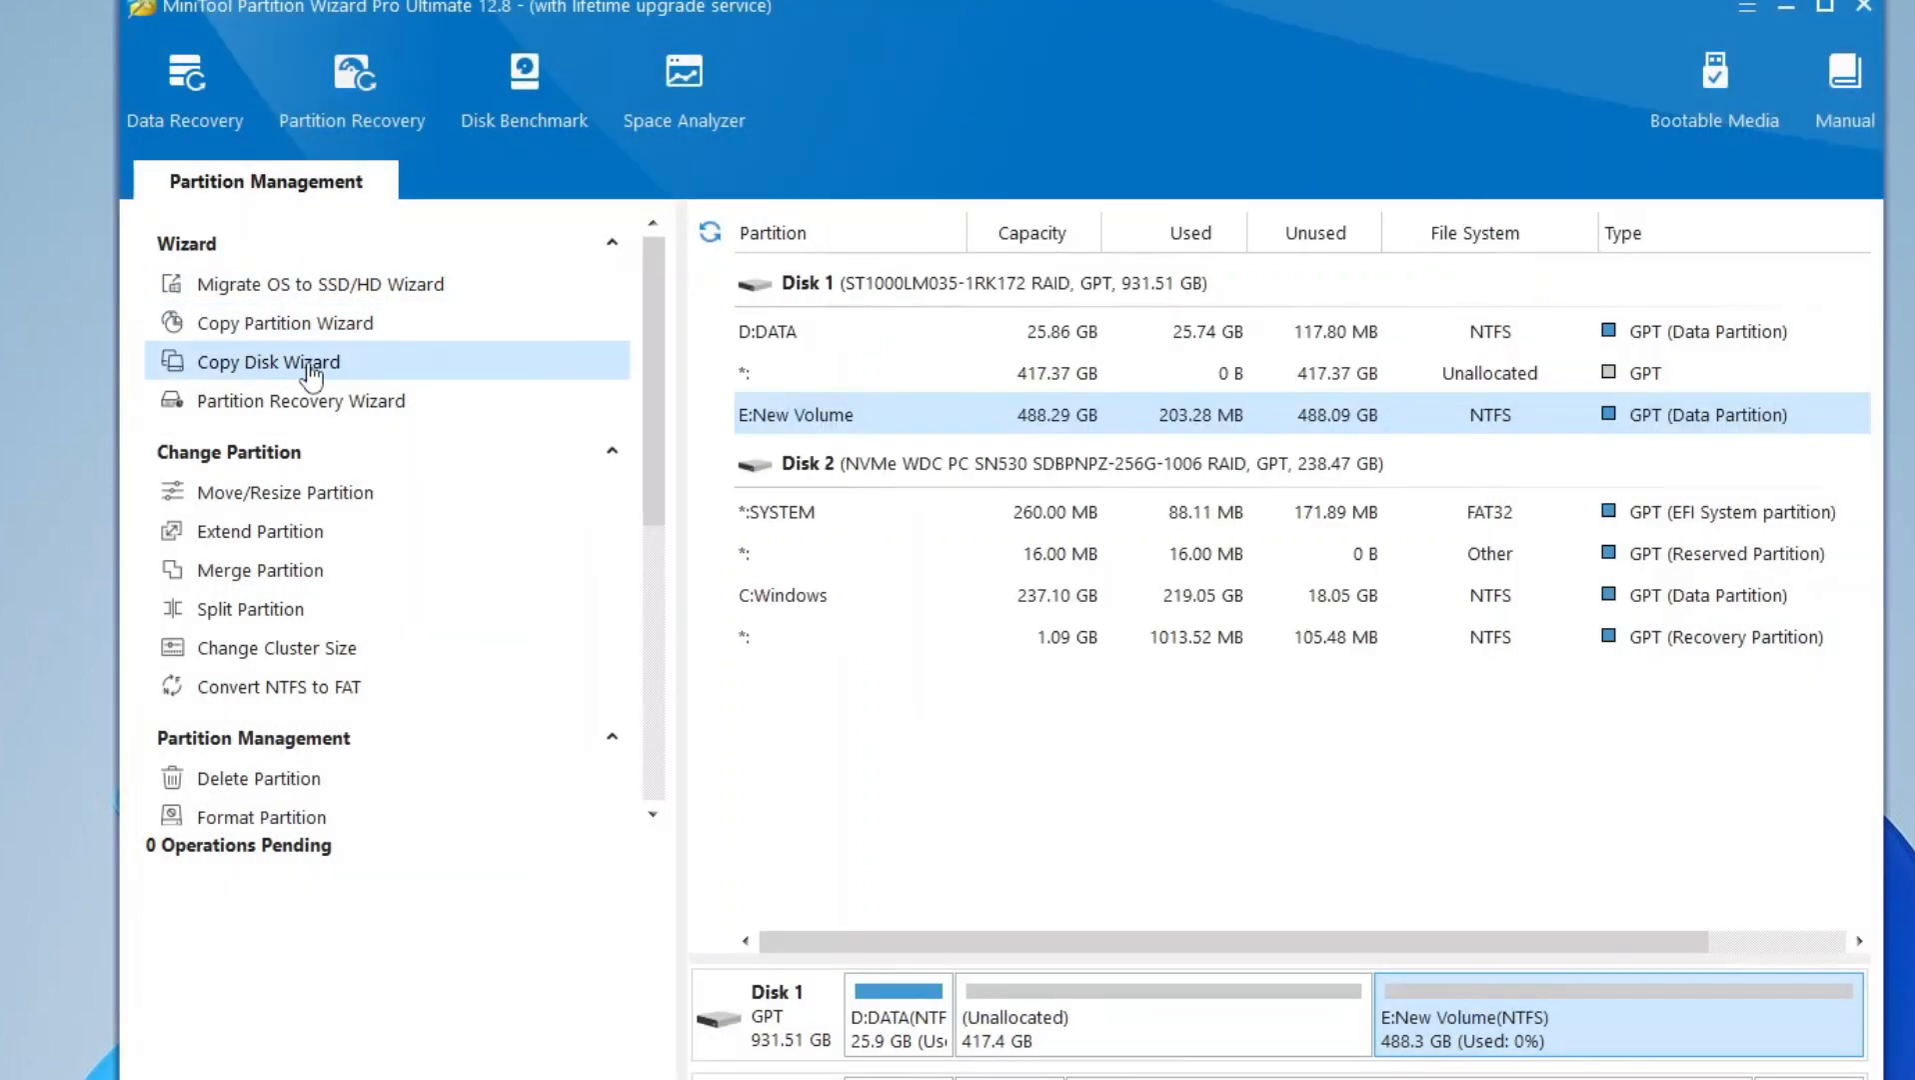
click(362, 372)
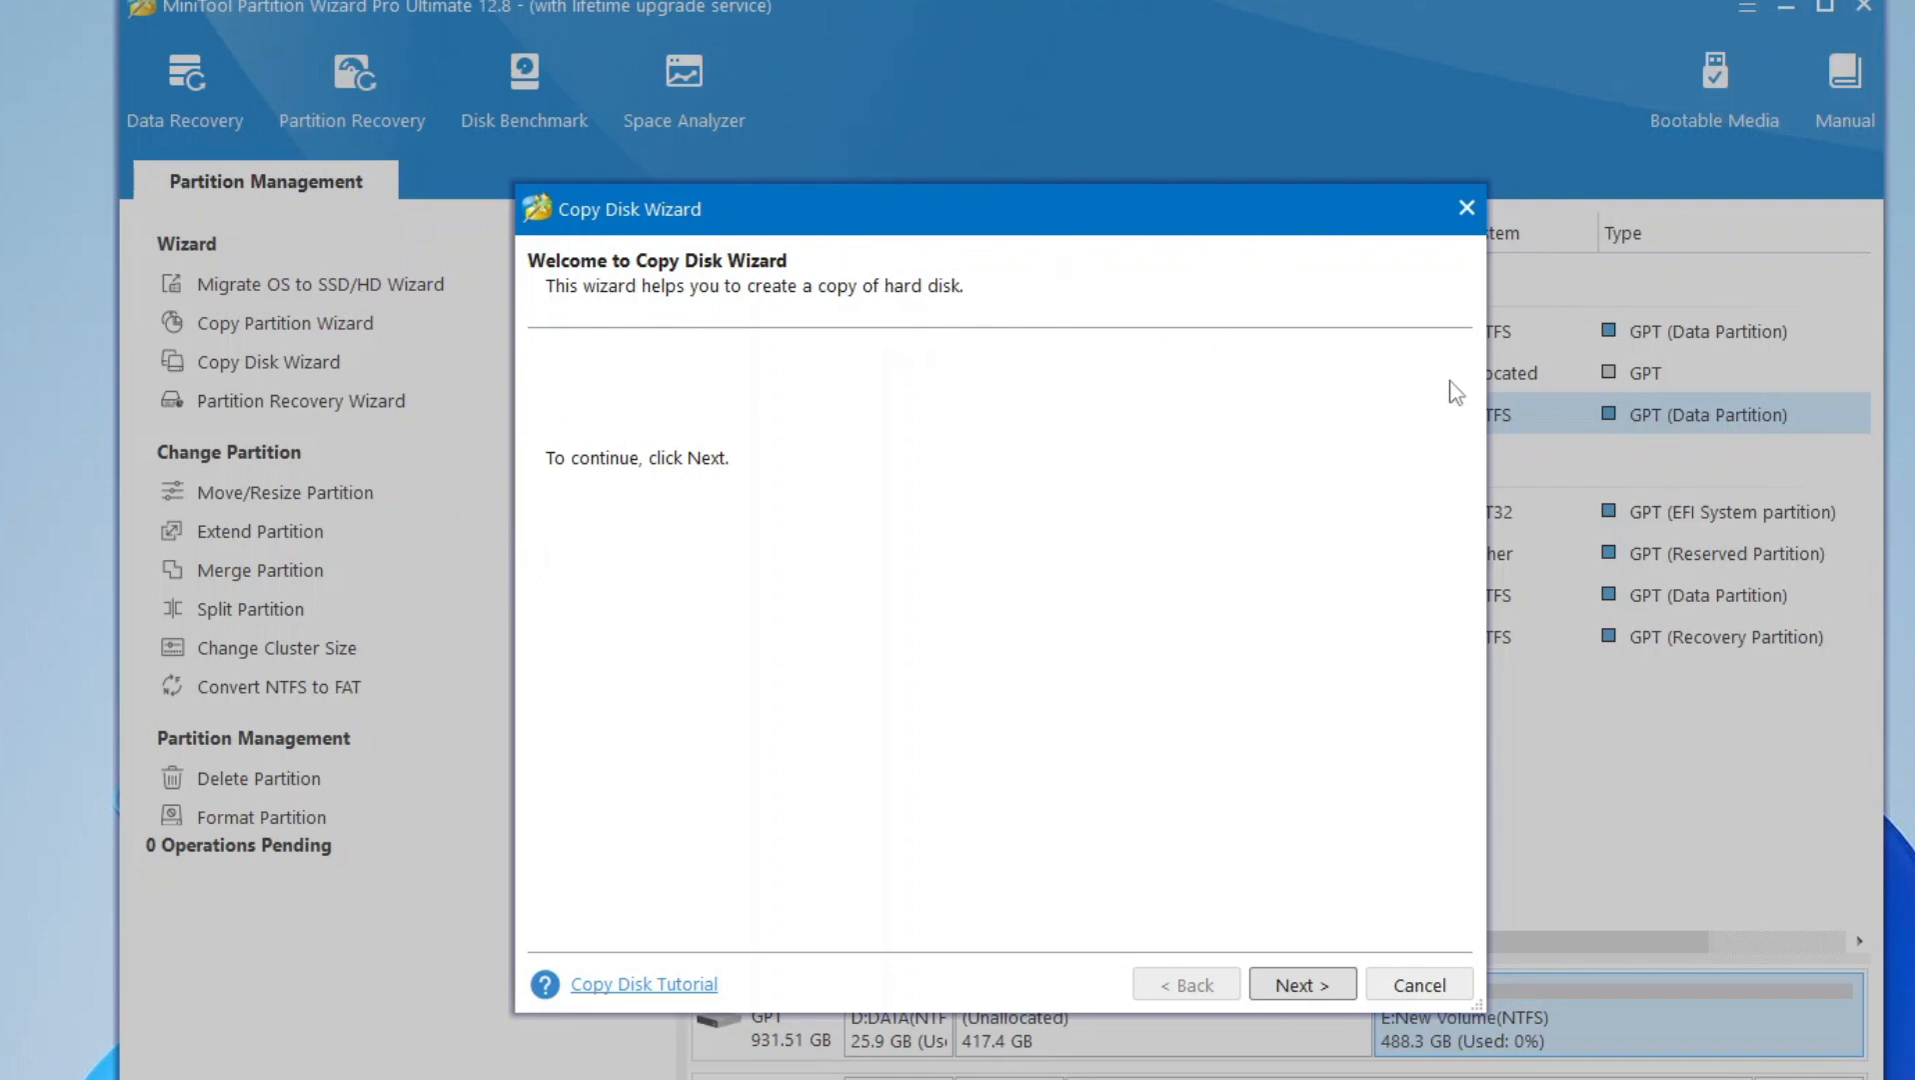
click(1465, 207)
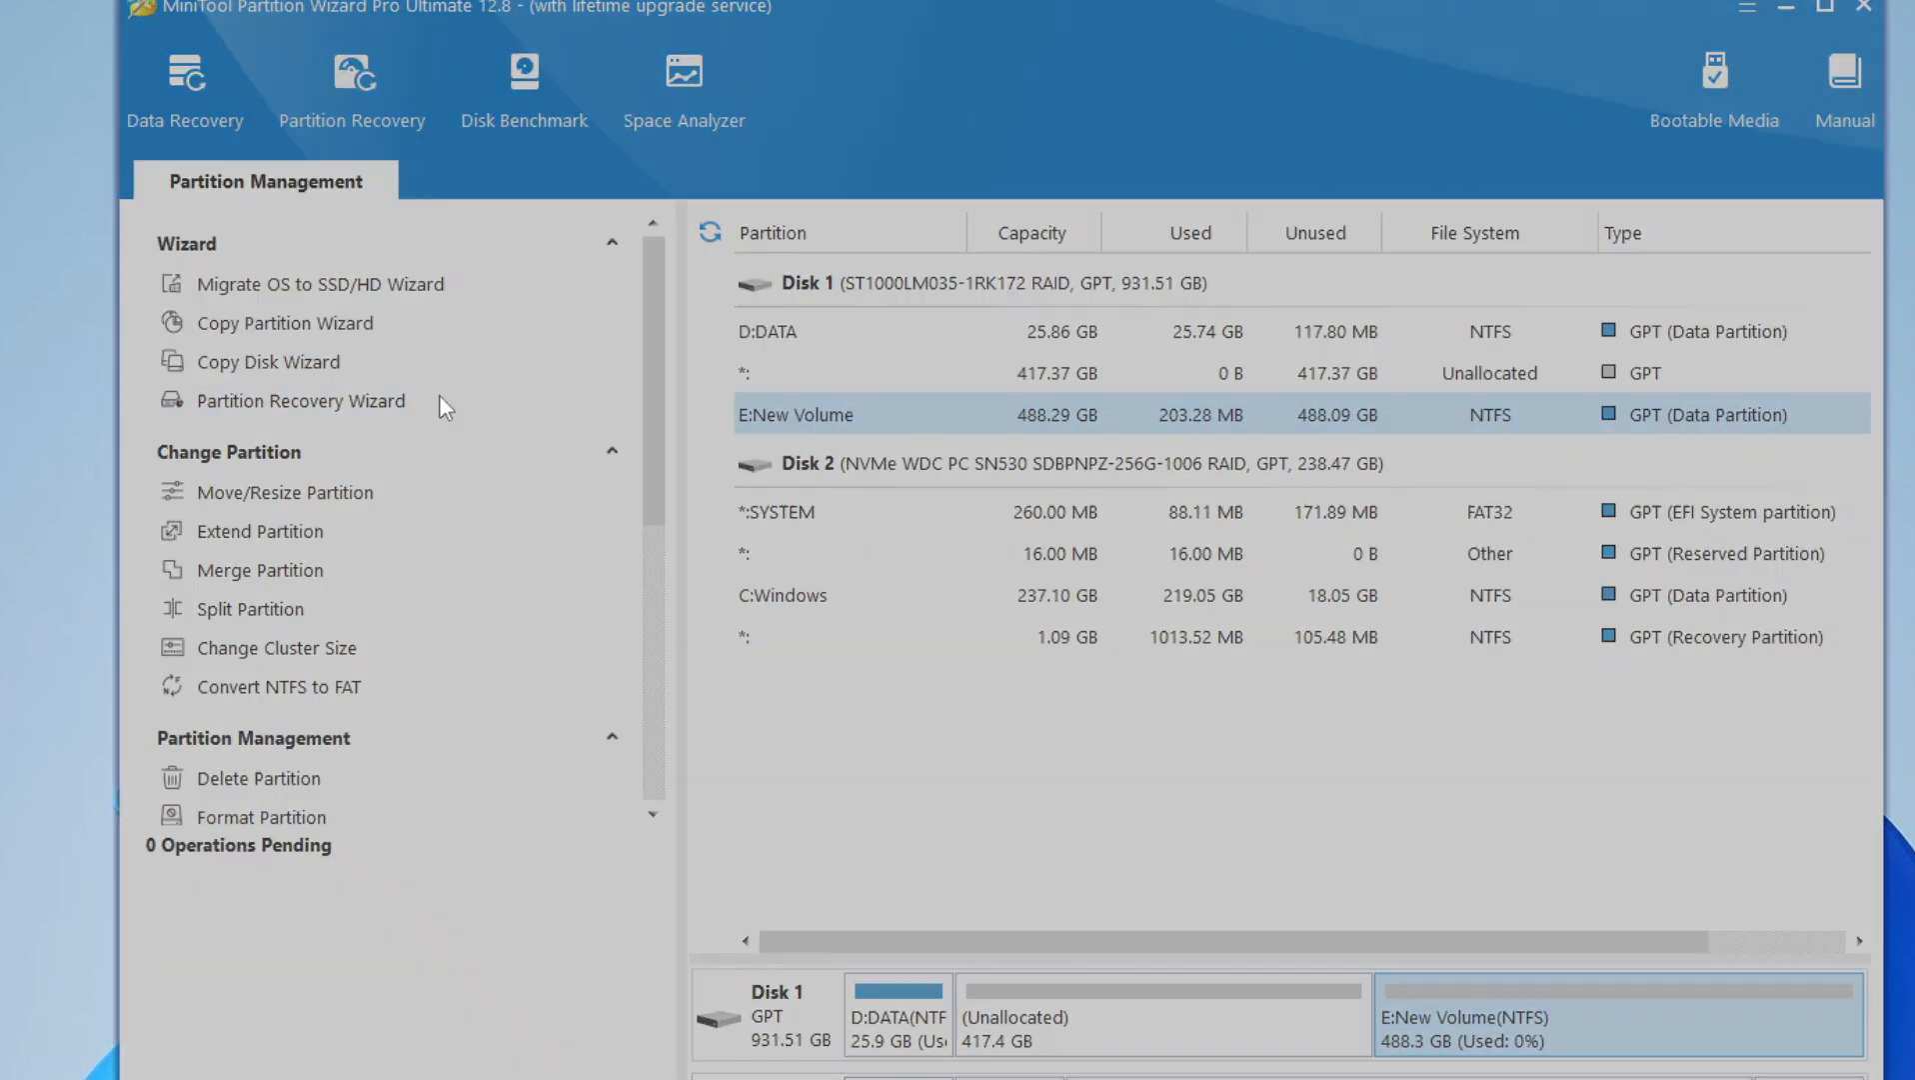
- Open the Partition Recovery Wizard to view its start page, and exit it
click(440, 399)
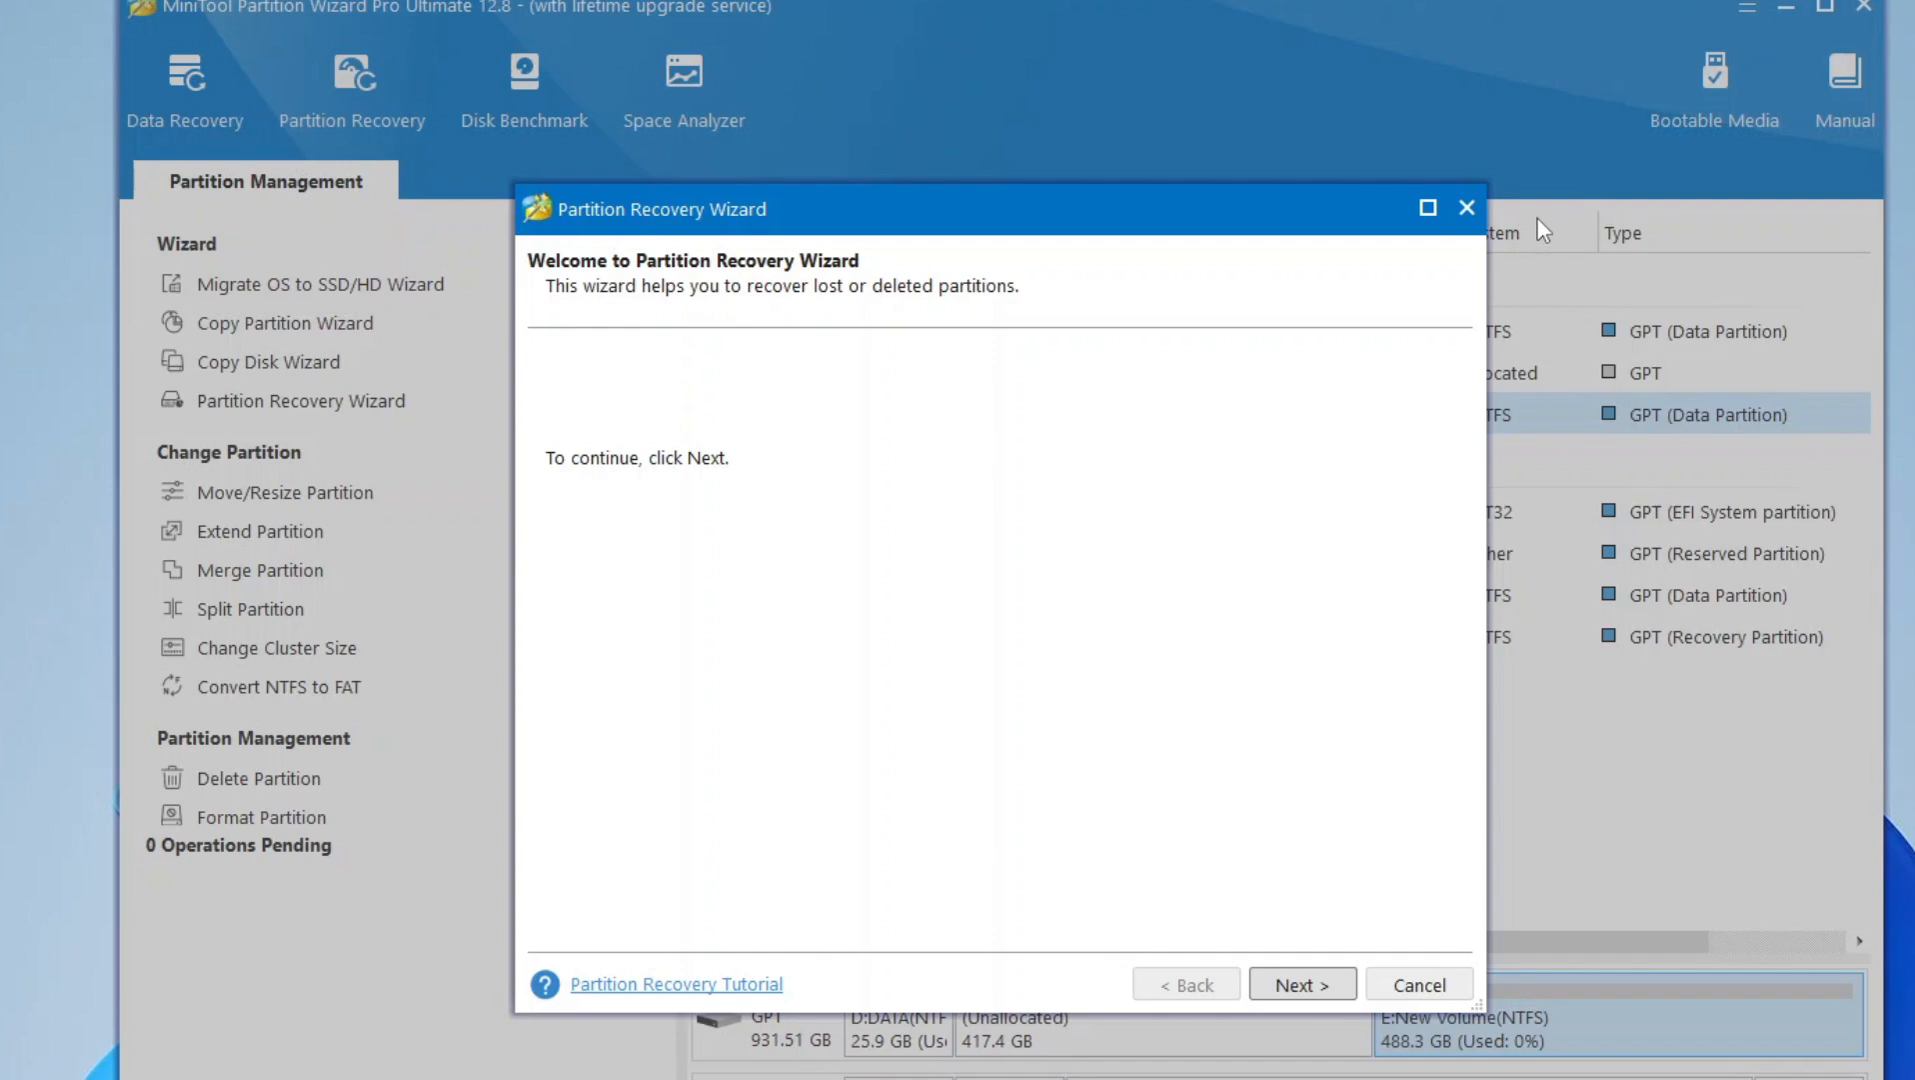
click(1465, 210)
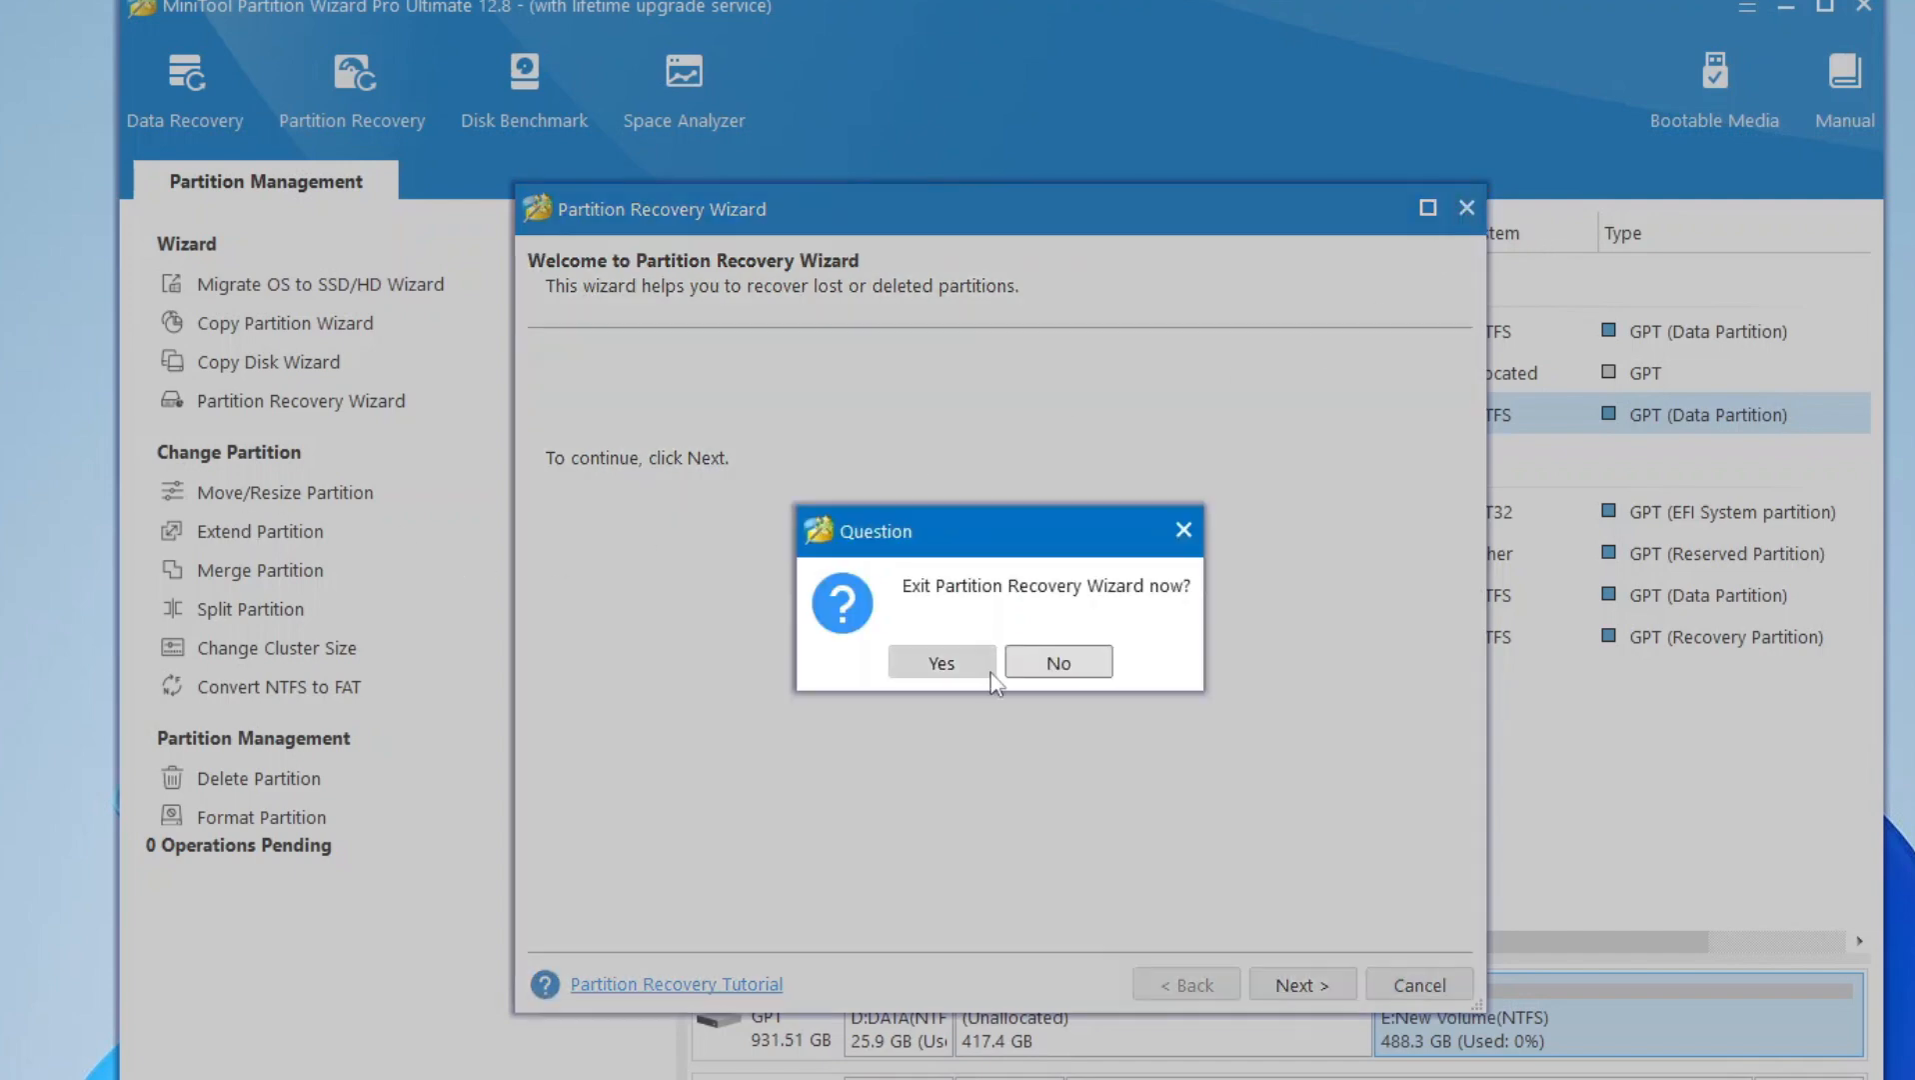
click(951, 671)
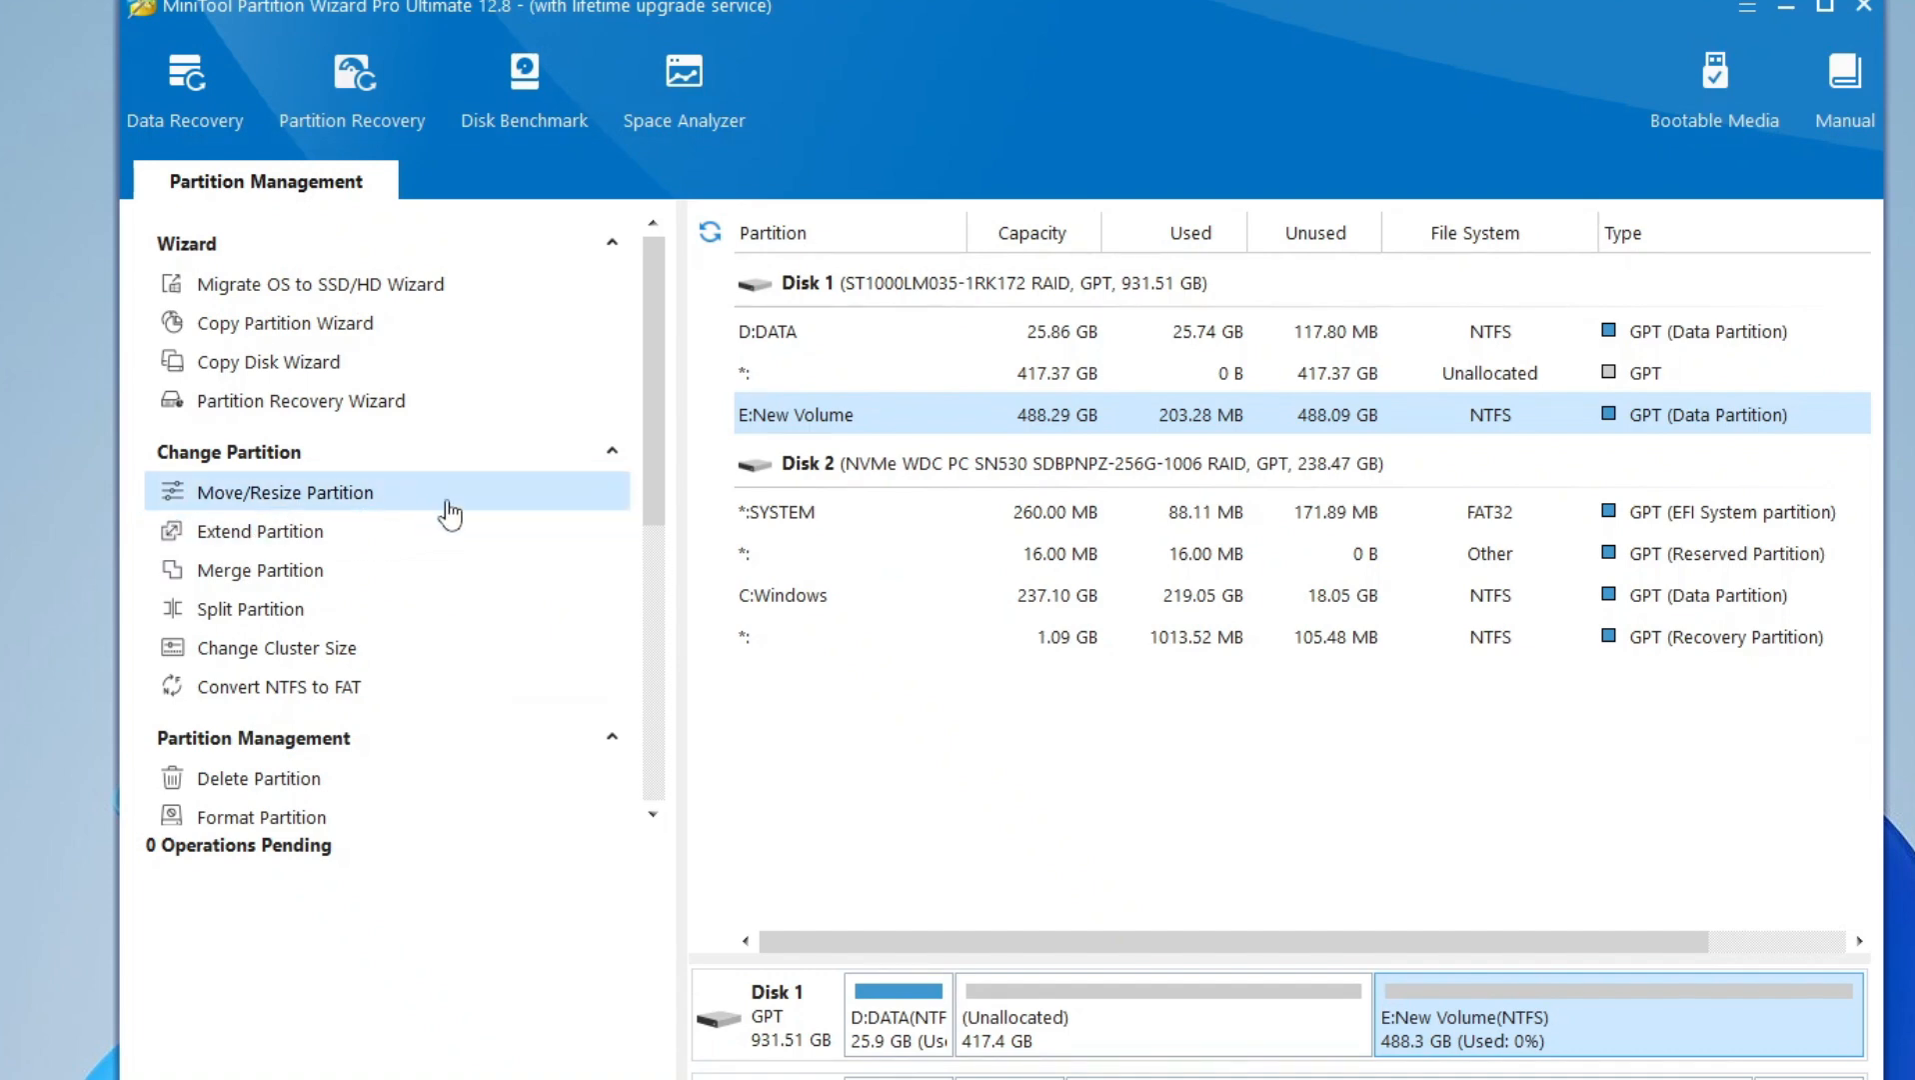
- View the Move/Resize Partition size and location options for New Volume (E:), and close them without applying a change
click(450, 513)
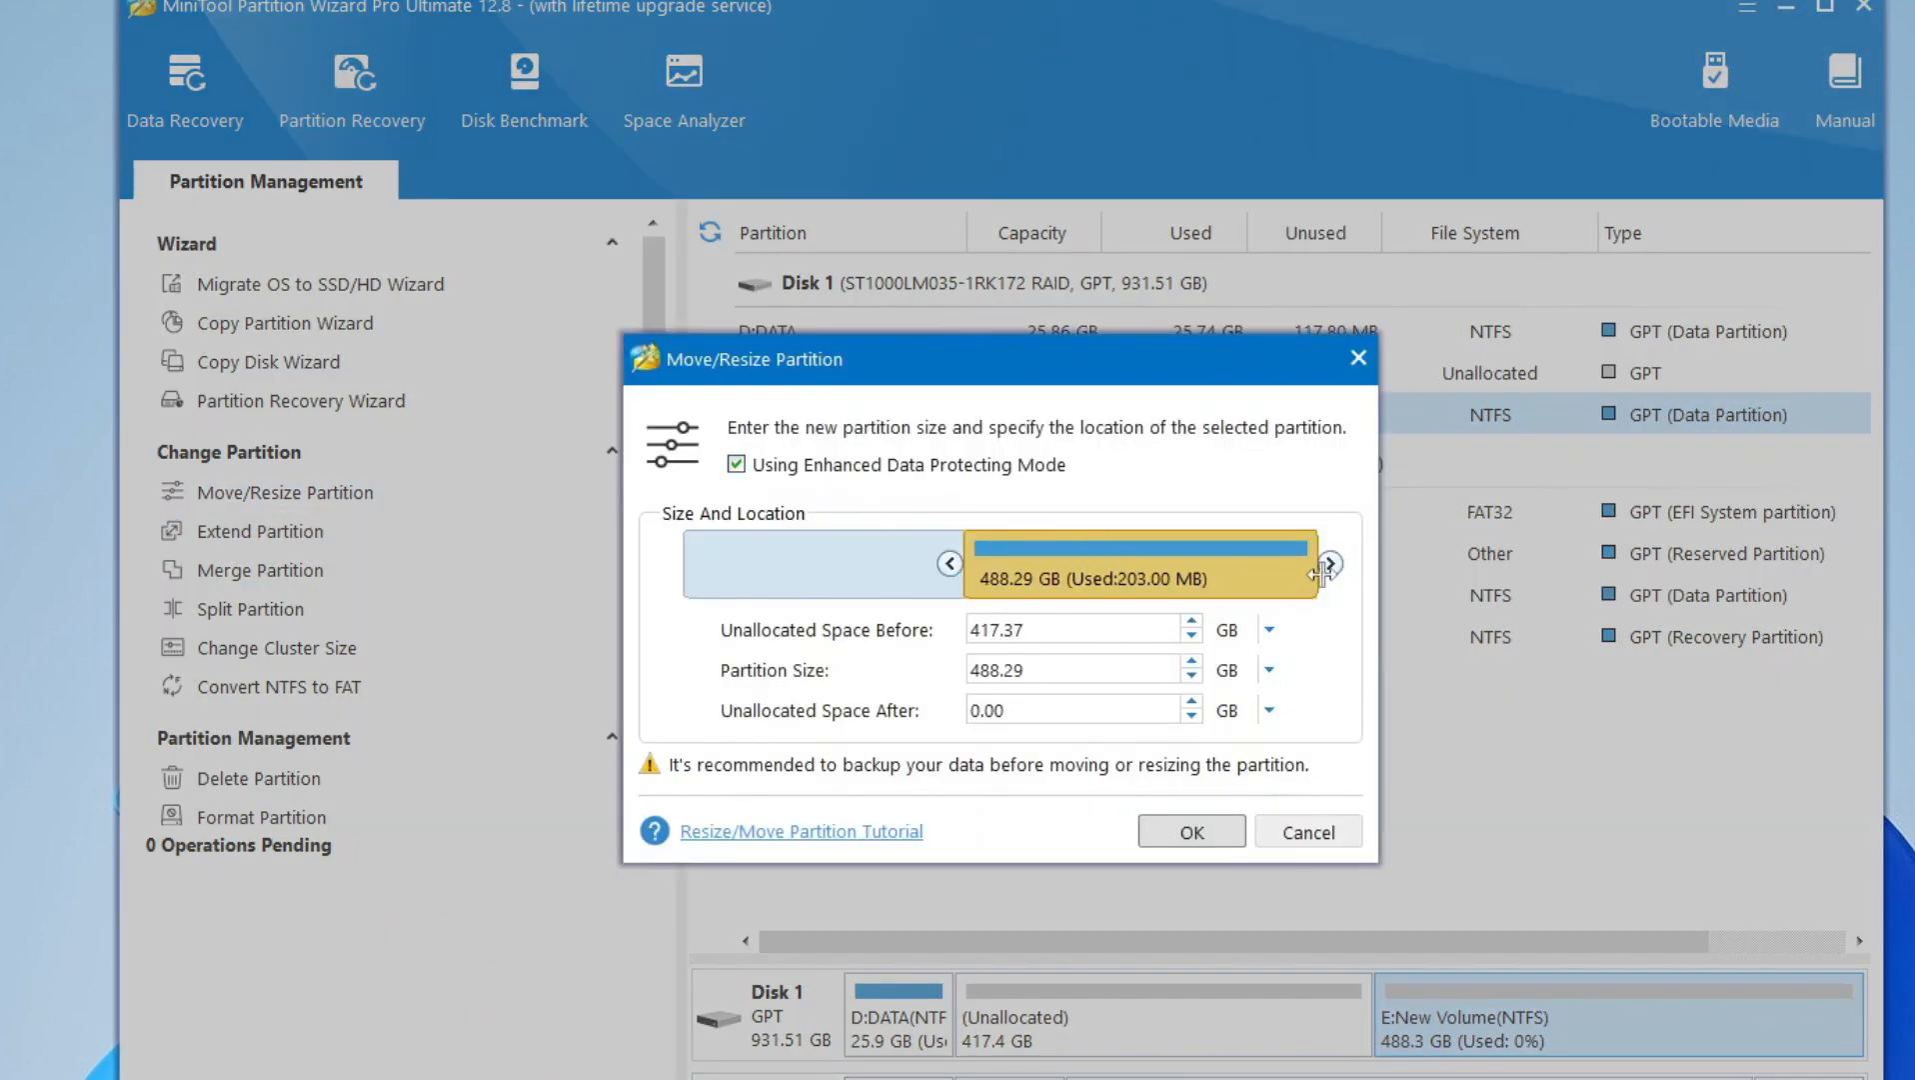
mouse_move(1318, 575)
mouse_down()
mouse_move(1100, 580)
mouse_move(1330, 584)
mouse_up()
click(1358, 358)
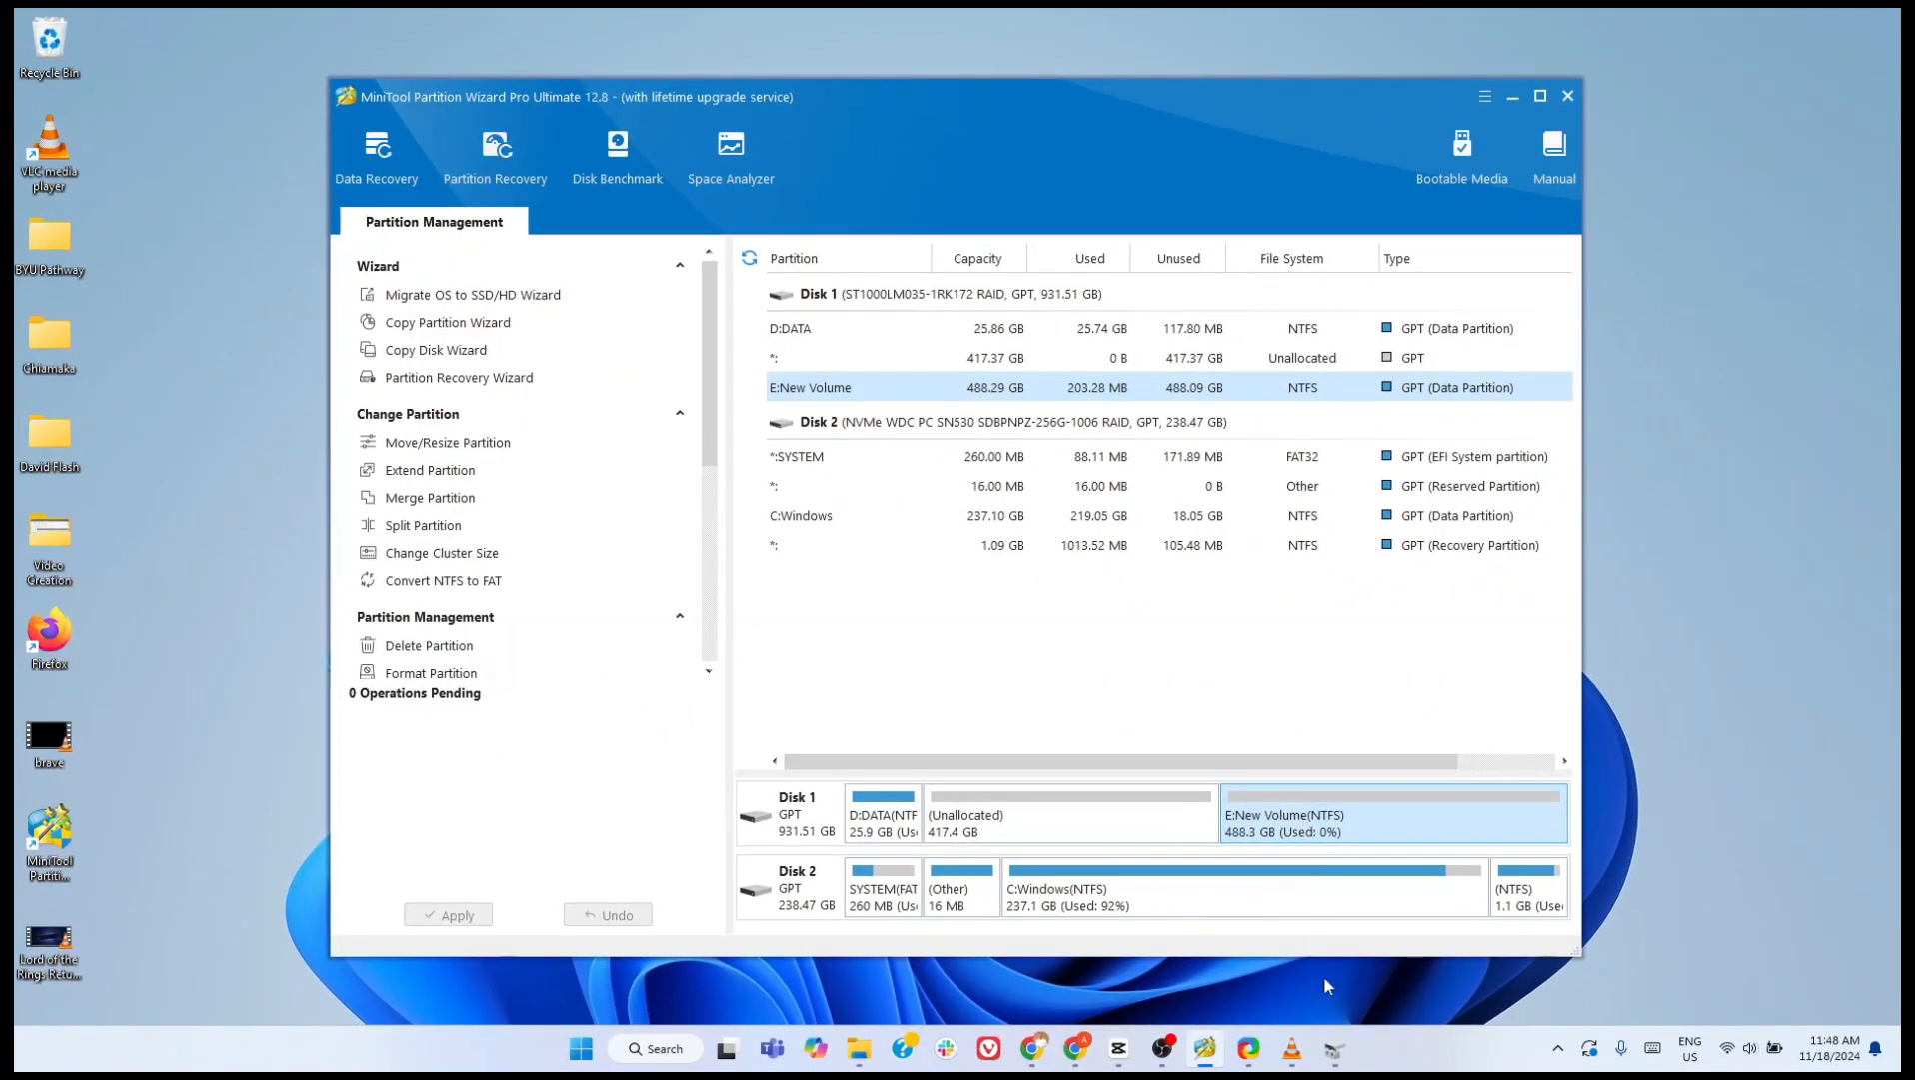
- Switch to Disk Management, view the available actions for New Volume (E:) and the unallocated space on Disk 0, and close it
click(1335, 1048)
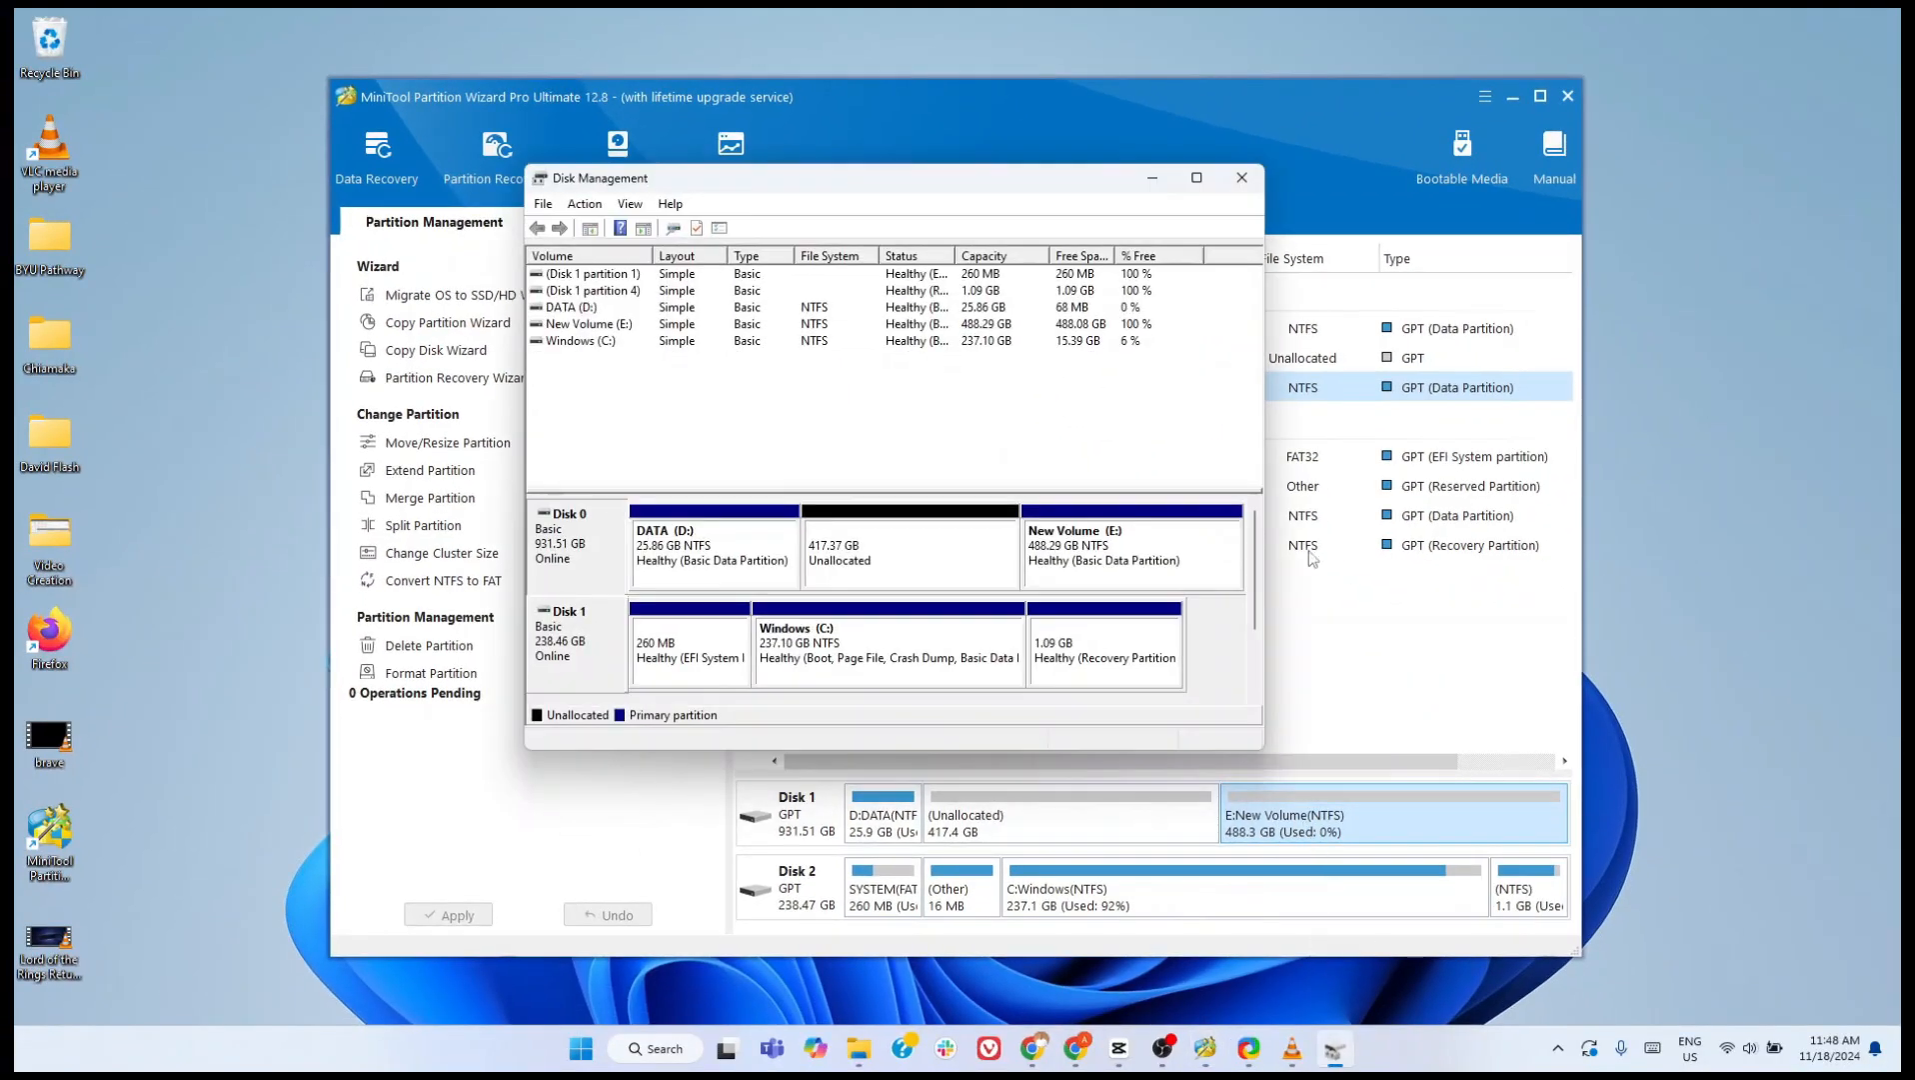
drag(931, 196, 1106, 248)
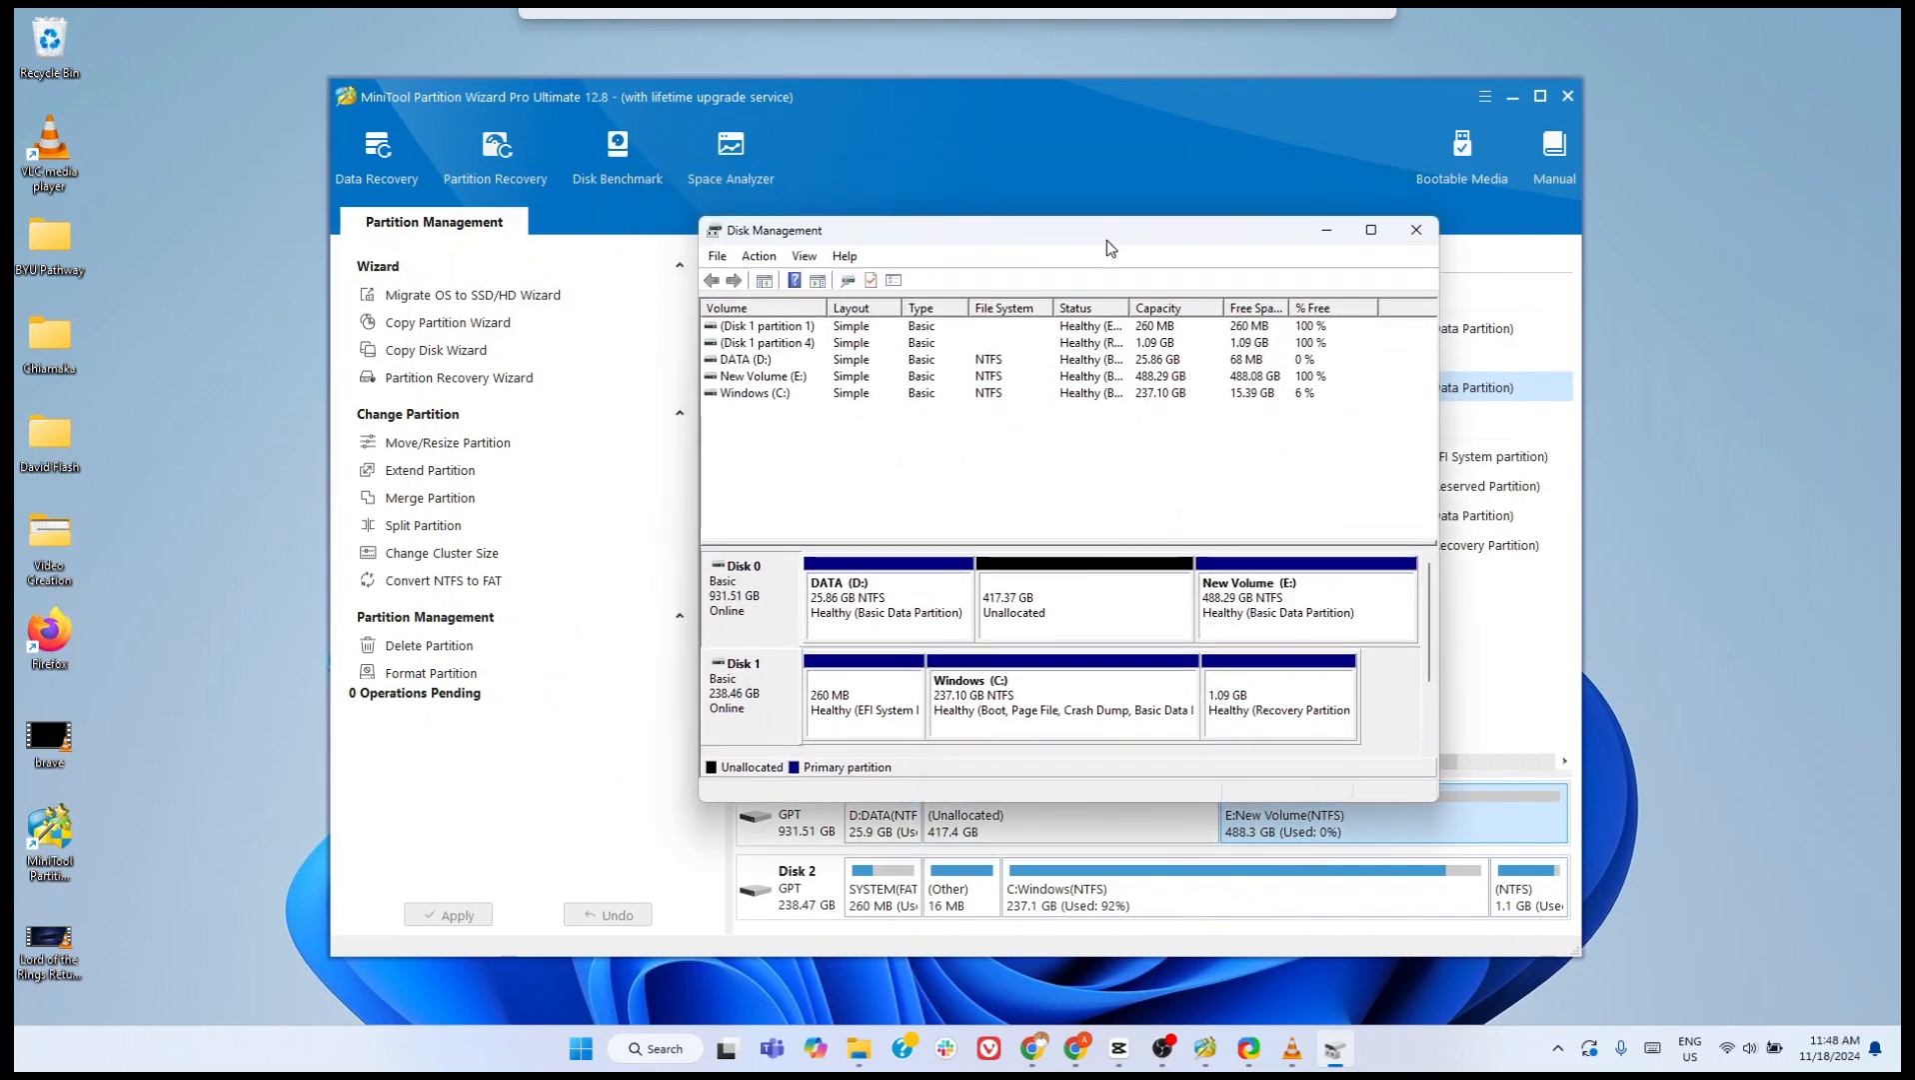
right_click(1240, 590)
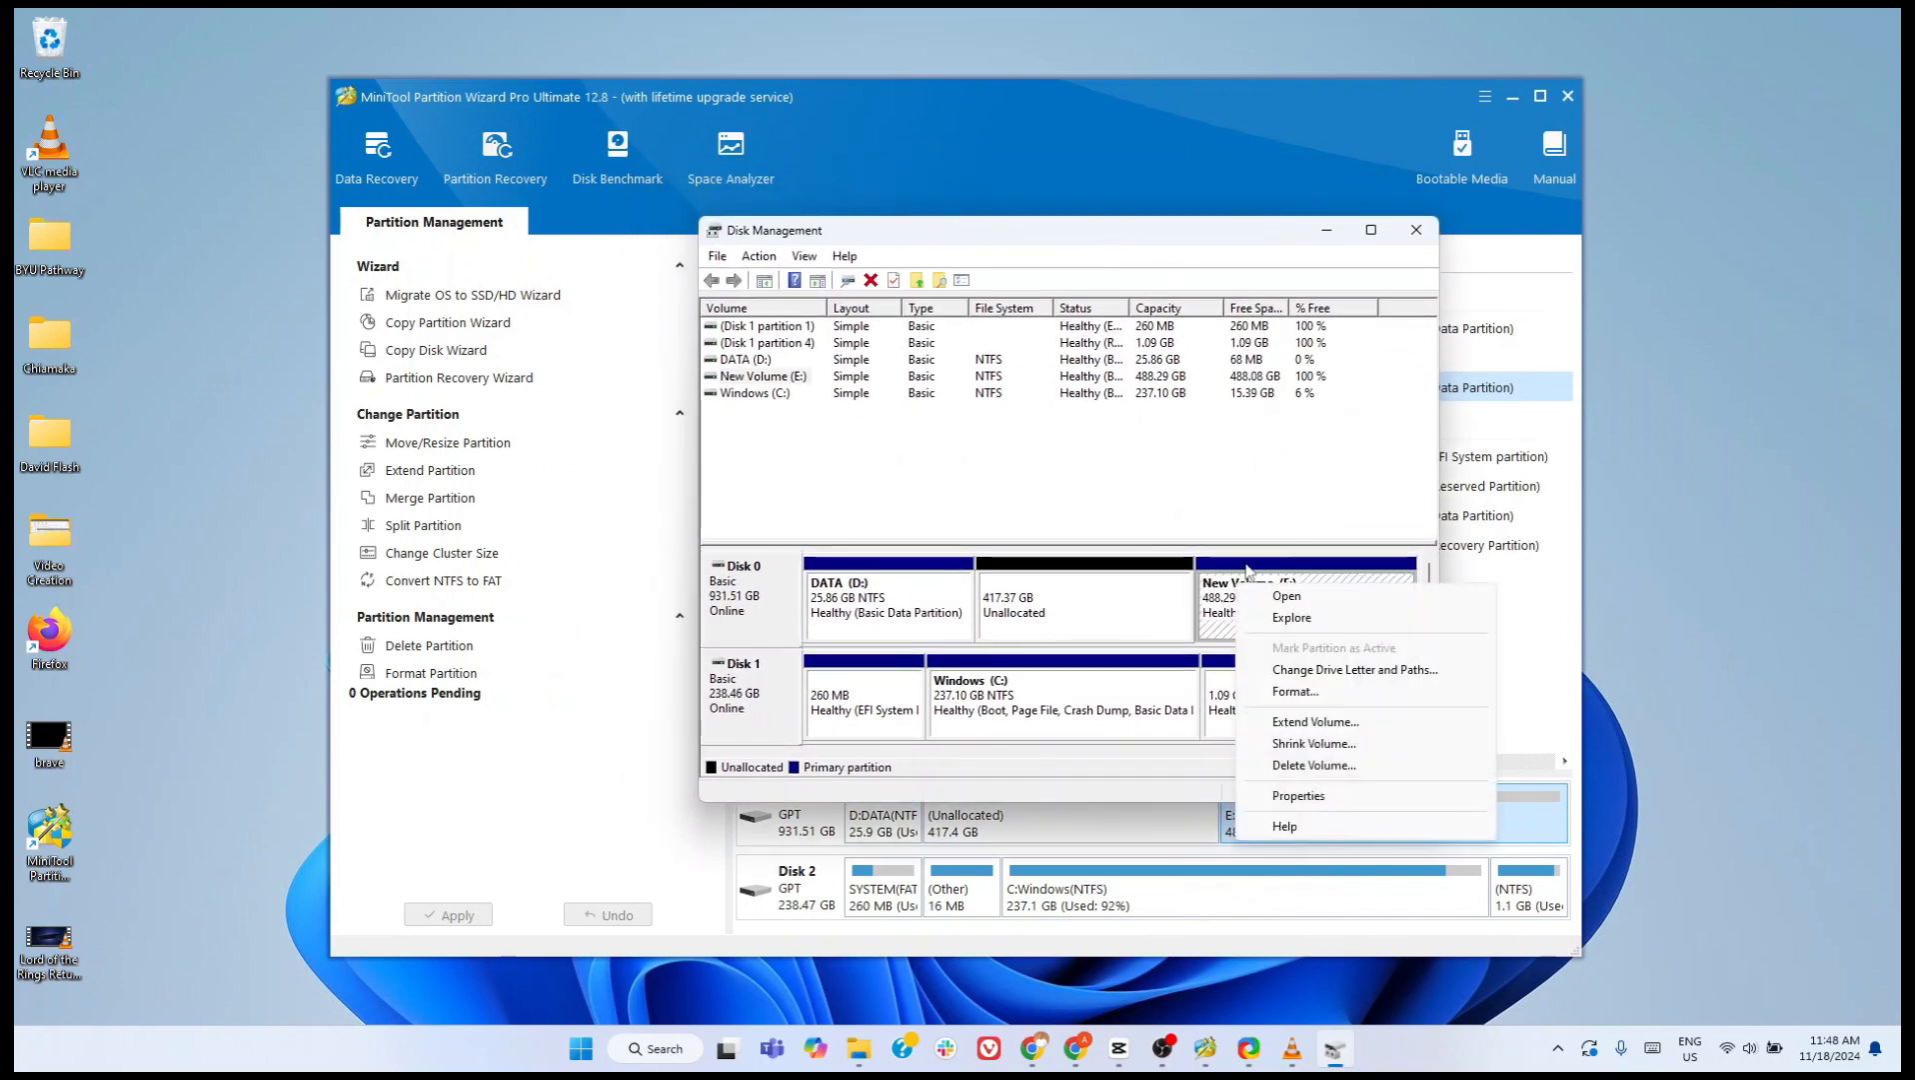
click(1101, 582)
right_click(1101, 583)
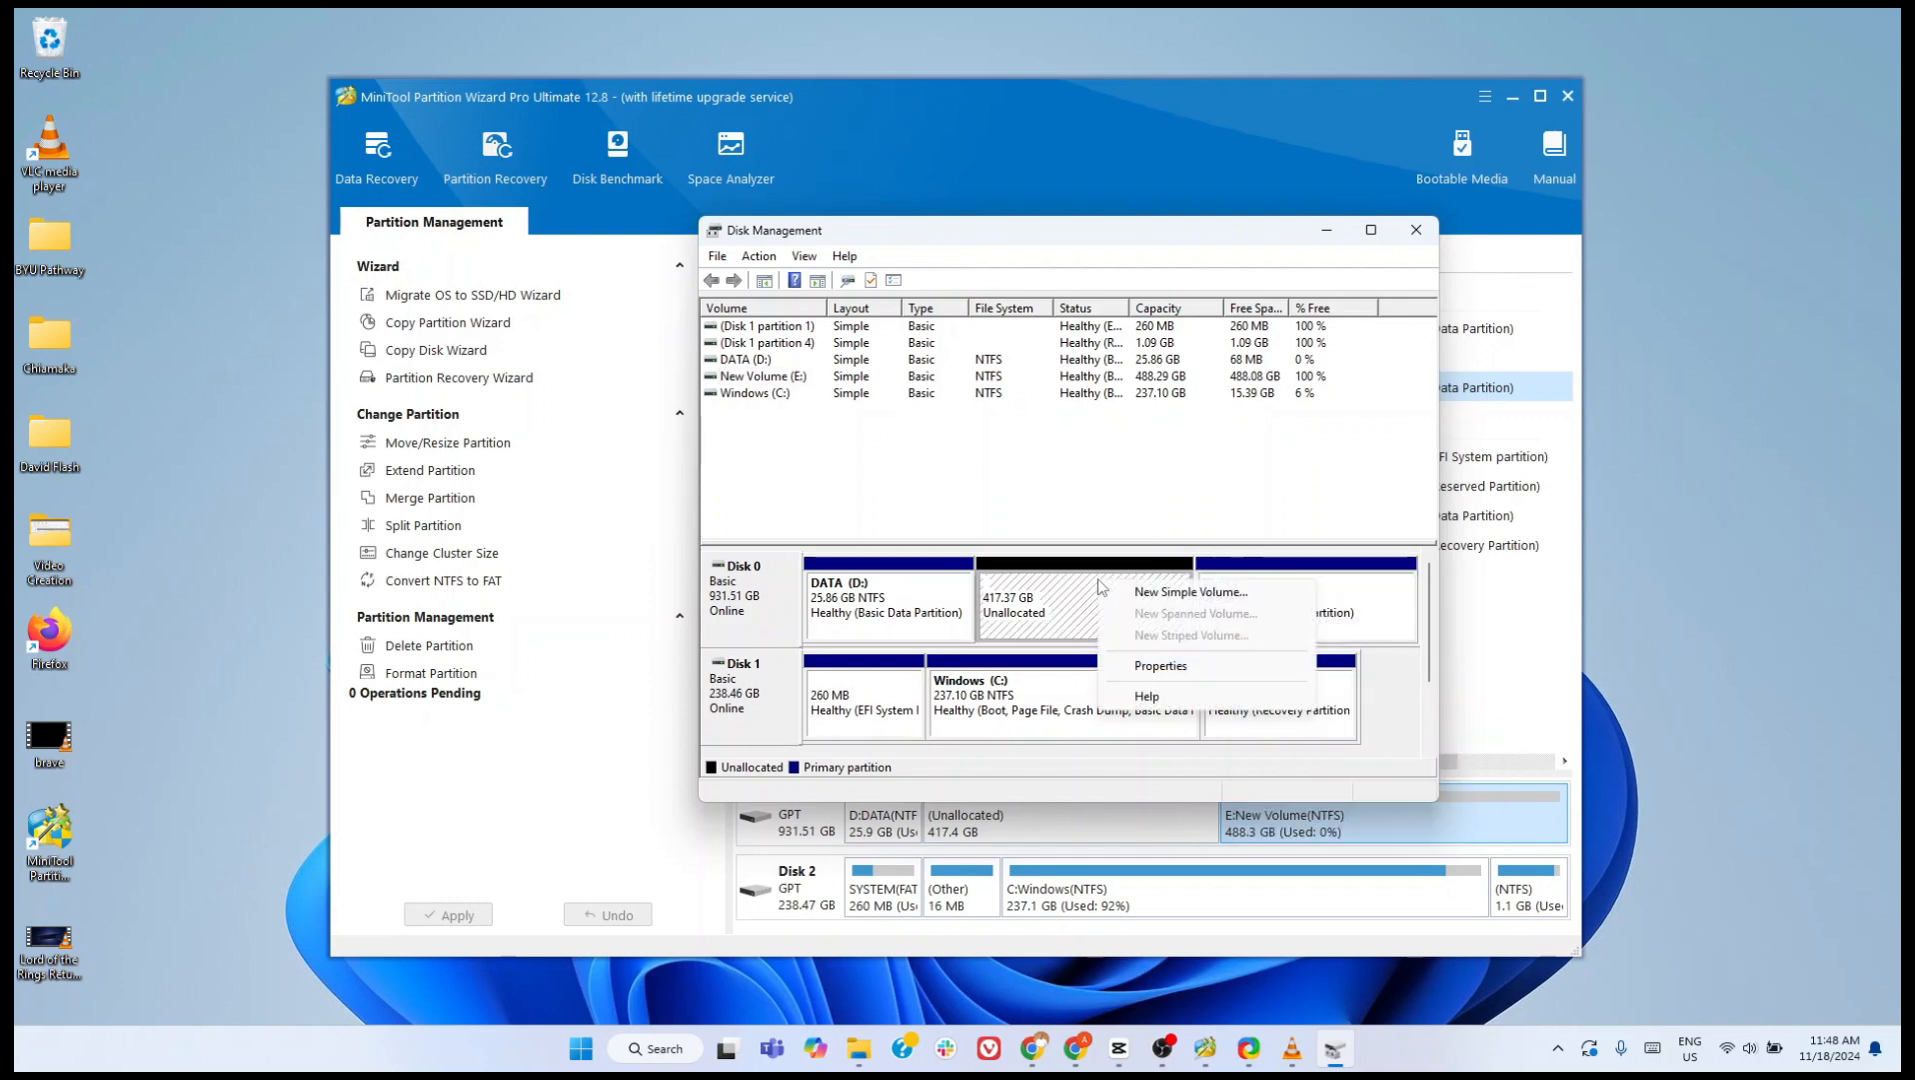
click(1070, 488)
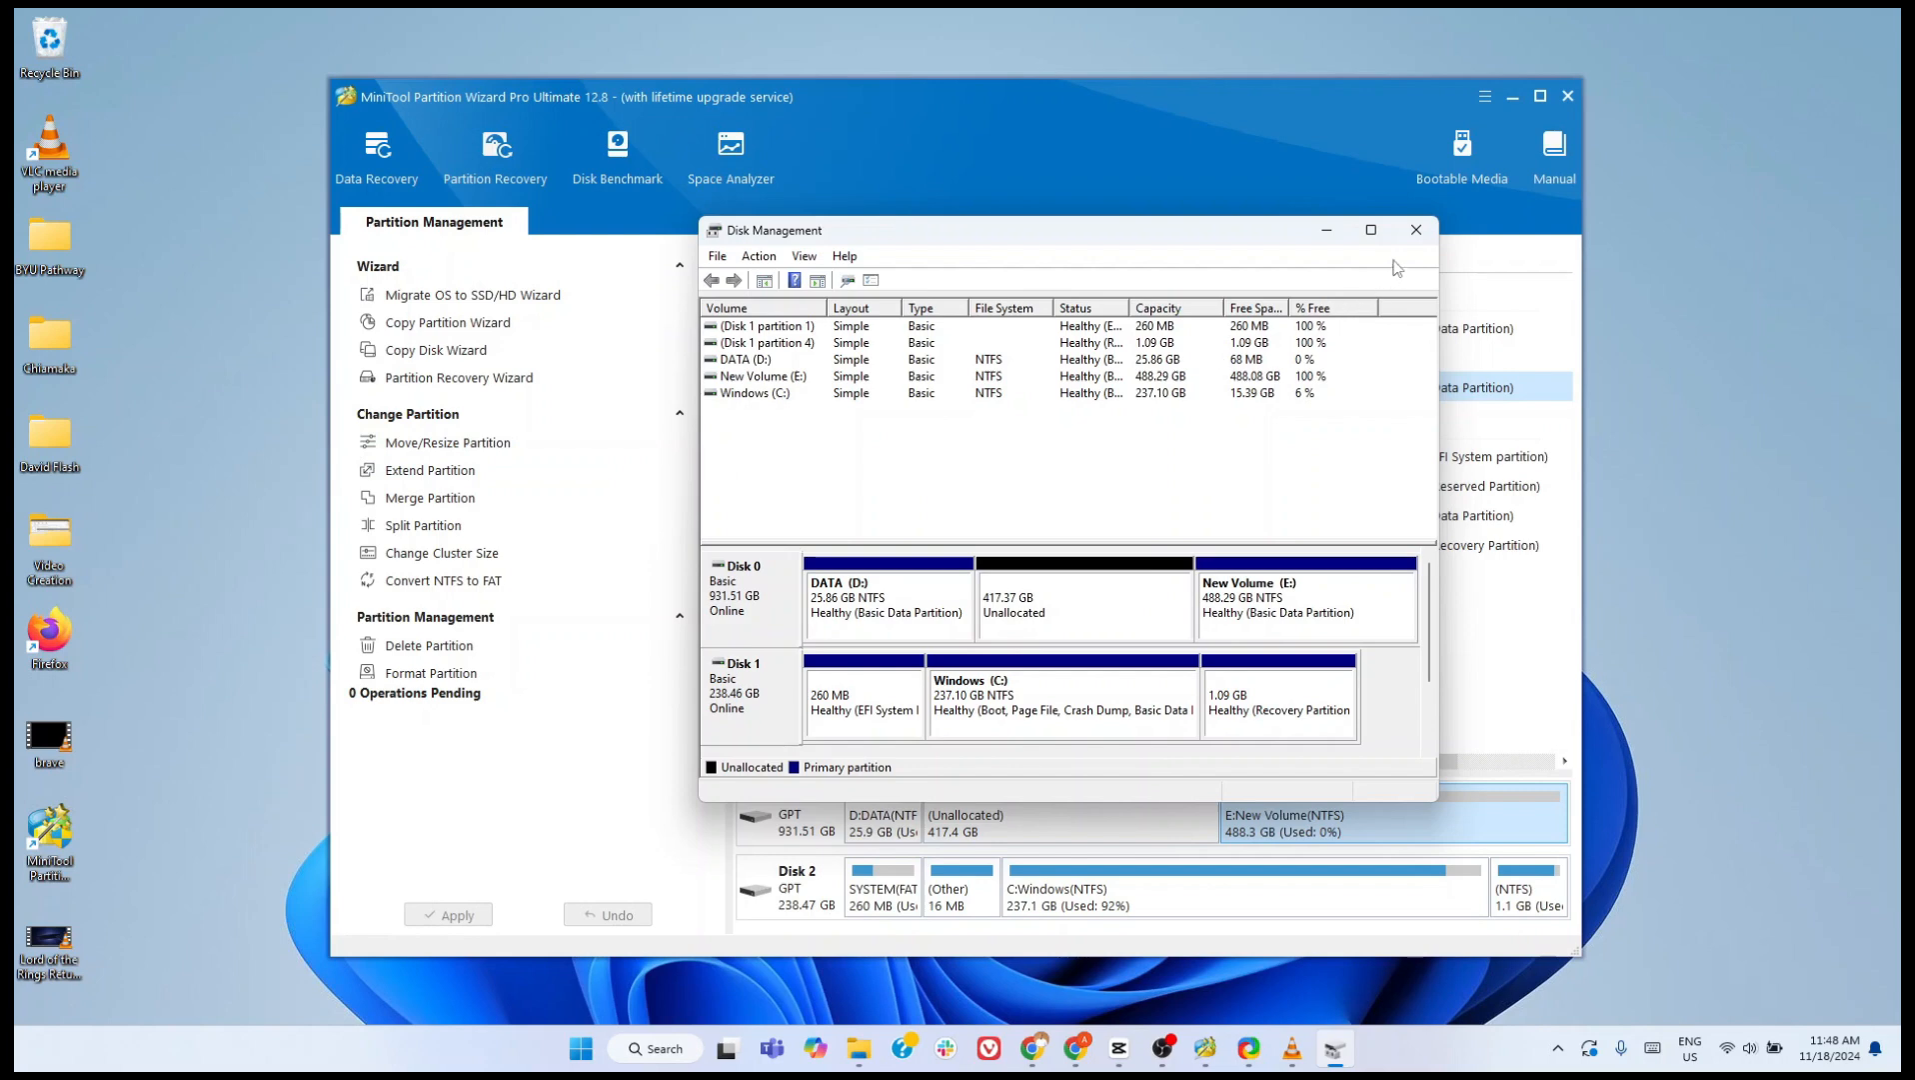
click(1417, 232)
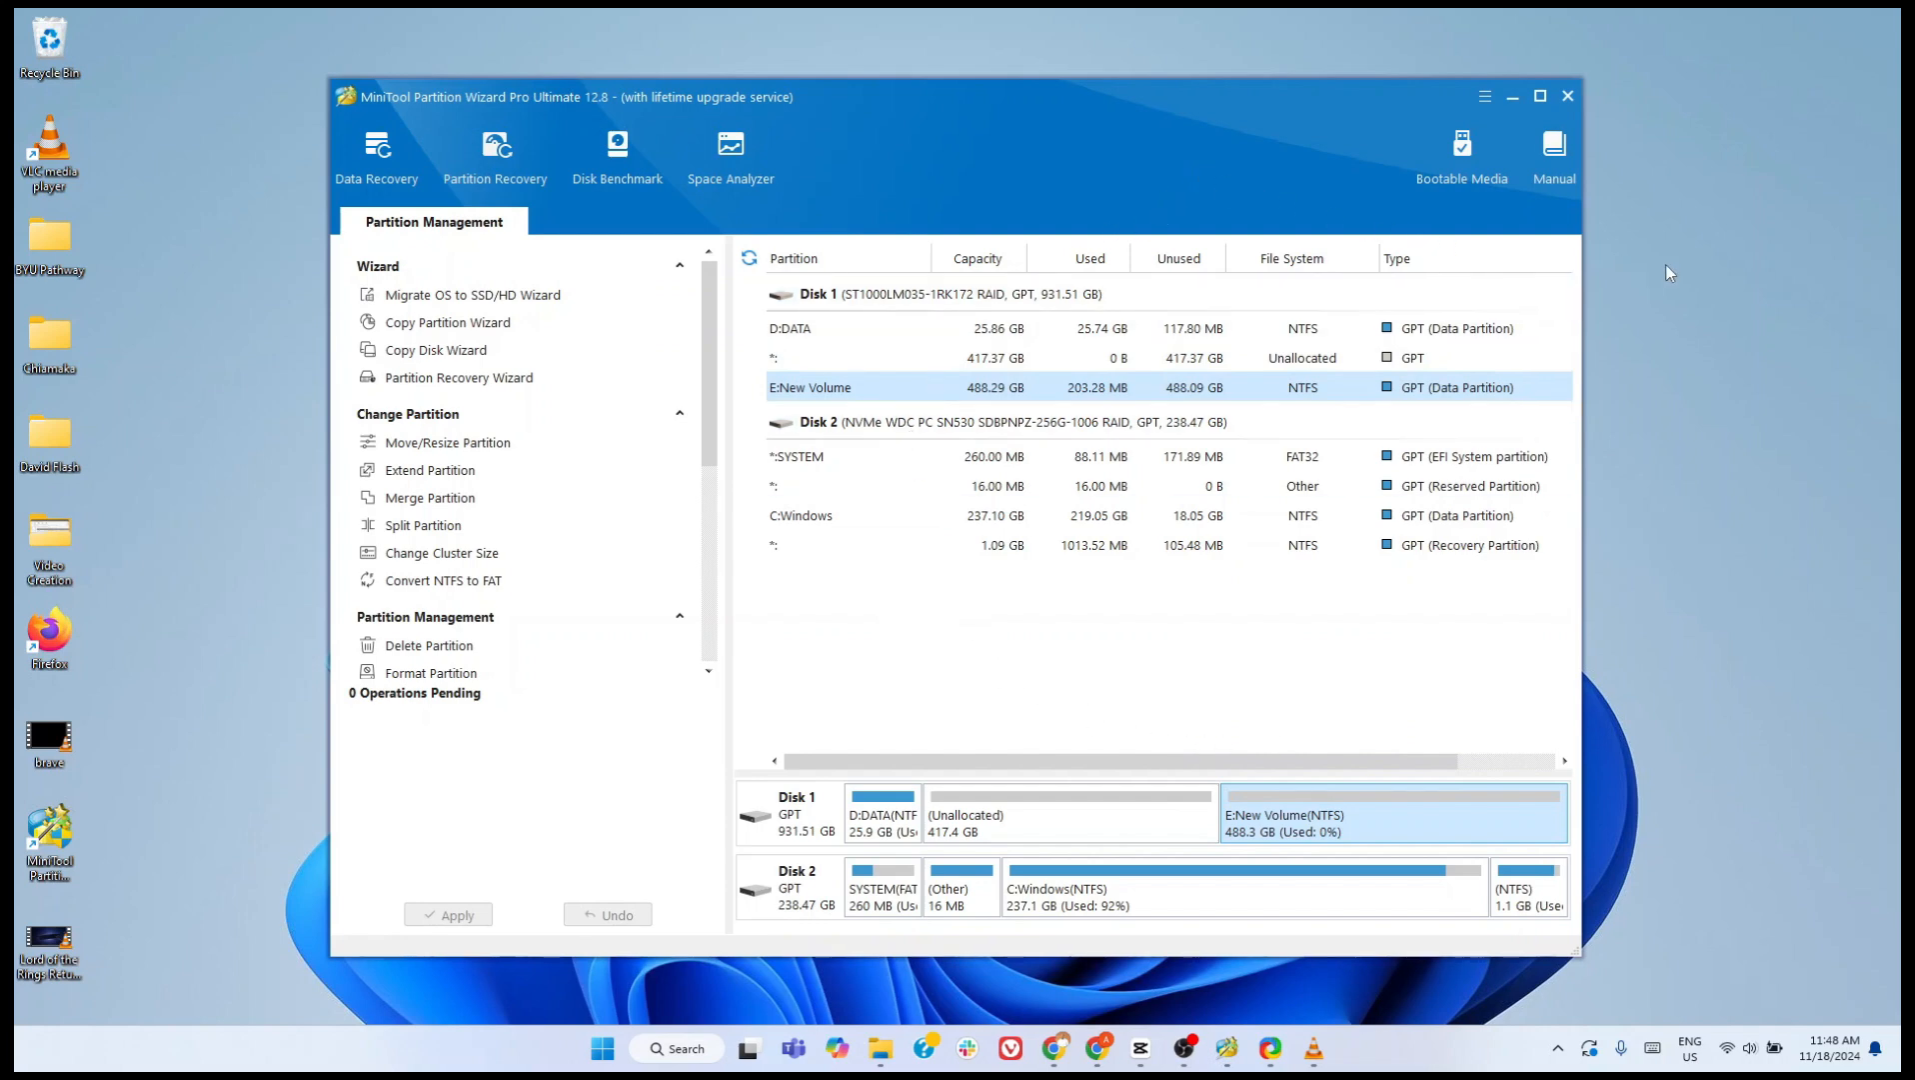
click(1570, 97)
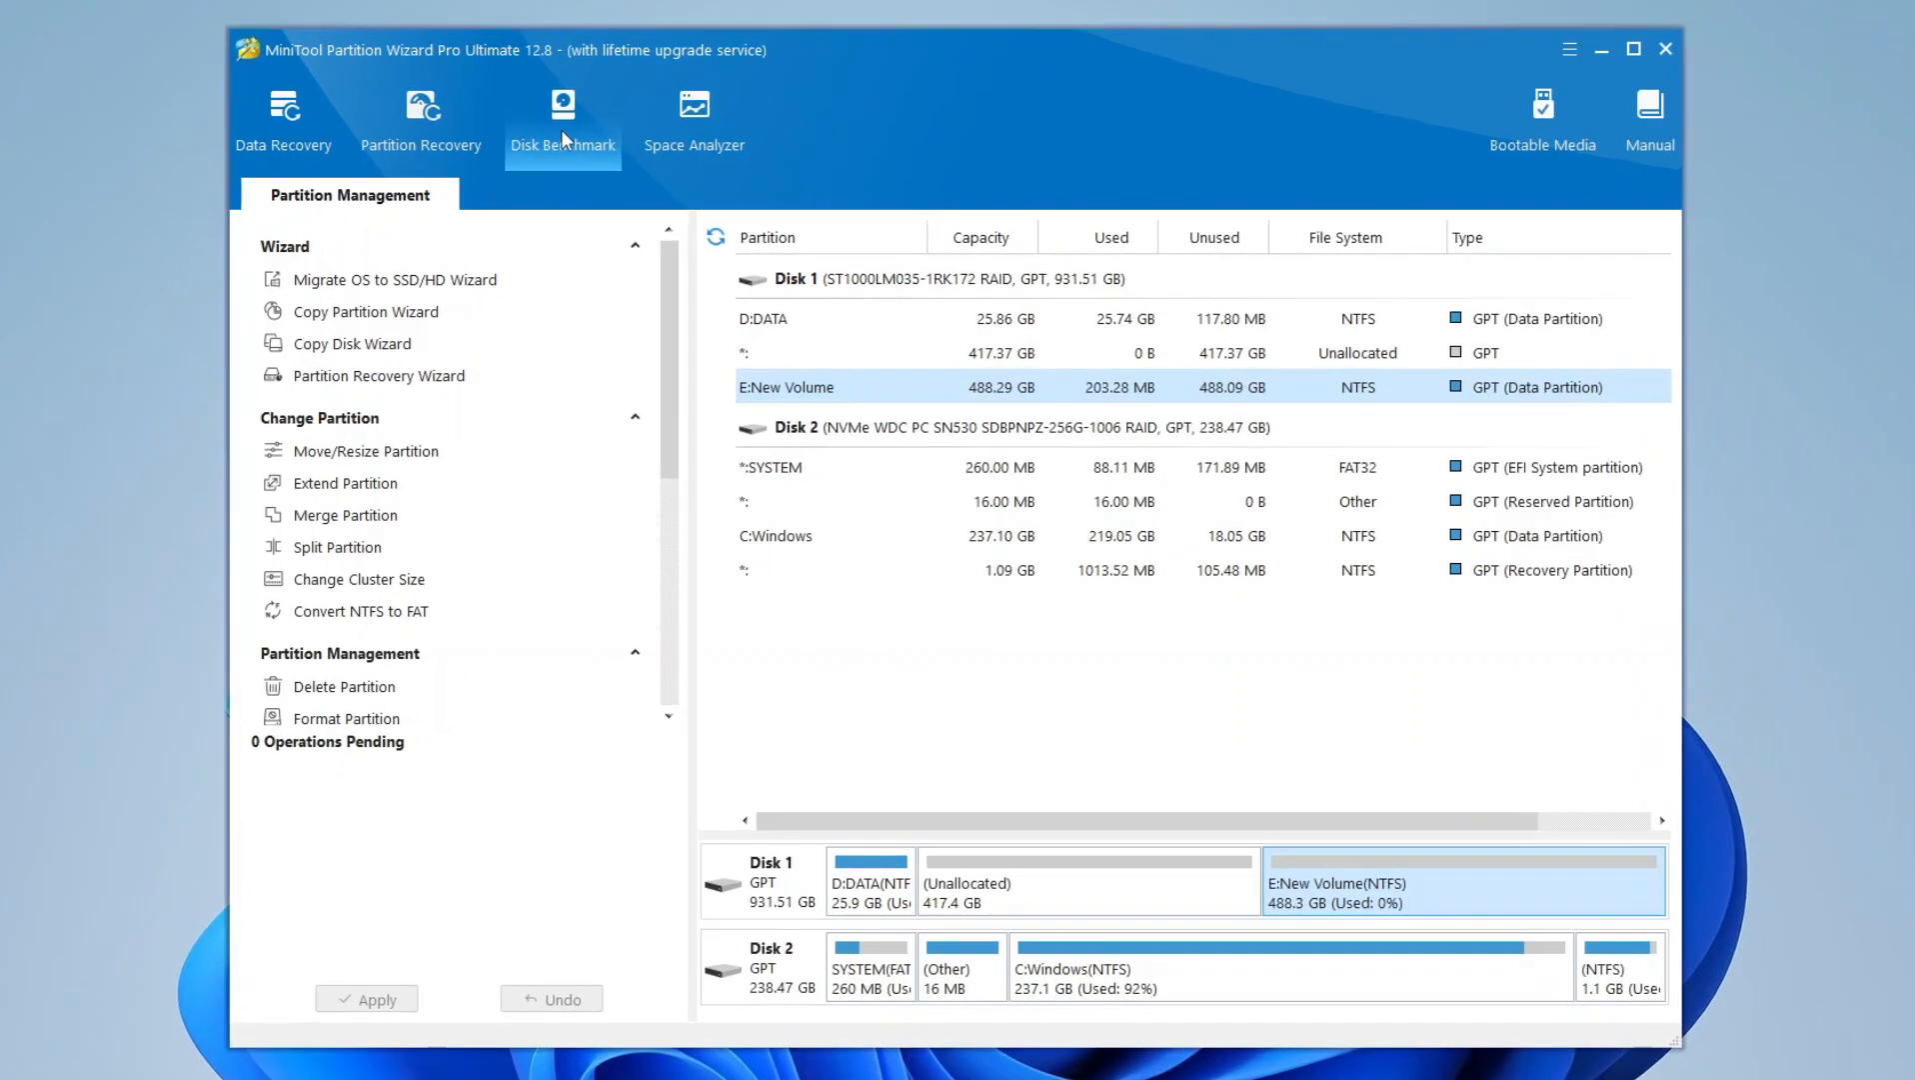
- Open Disk Benchmark and select drive D: as the drive to test
click(612, 145)
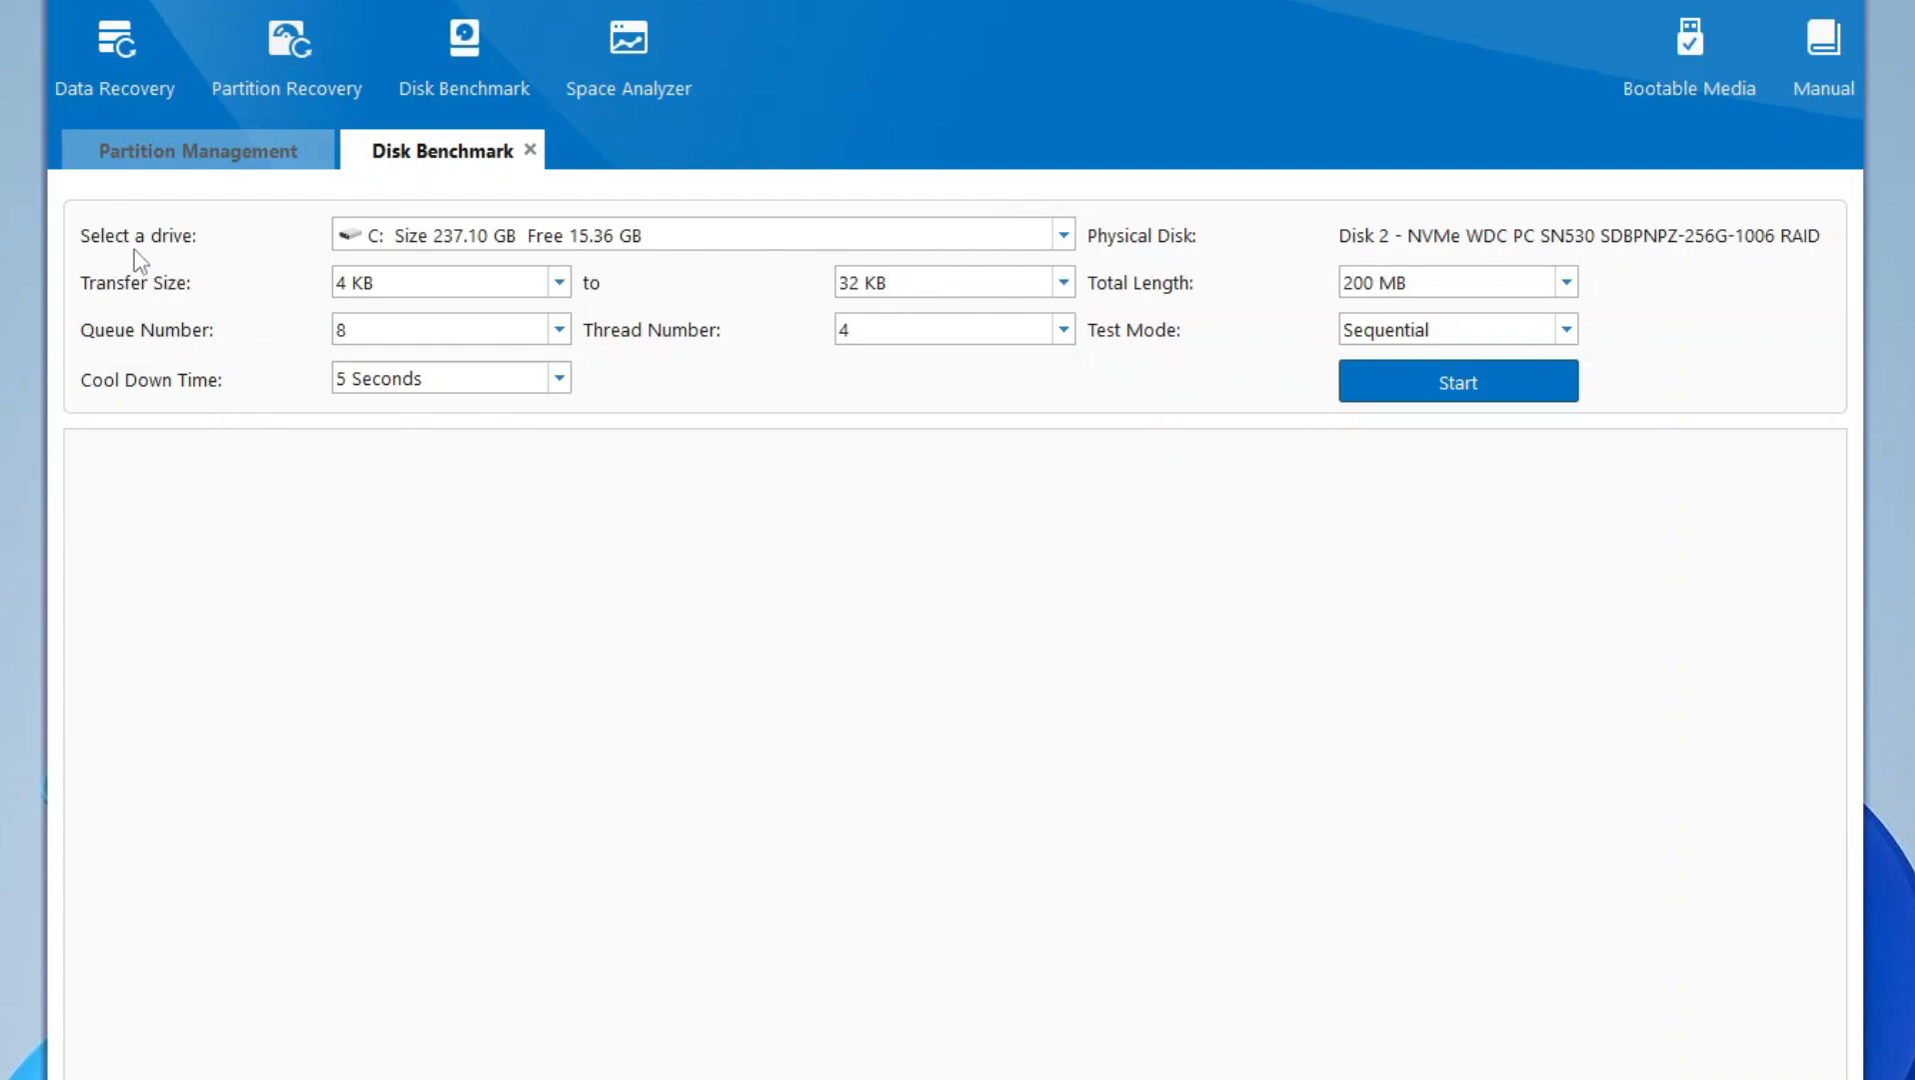
click(828, 238)
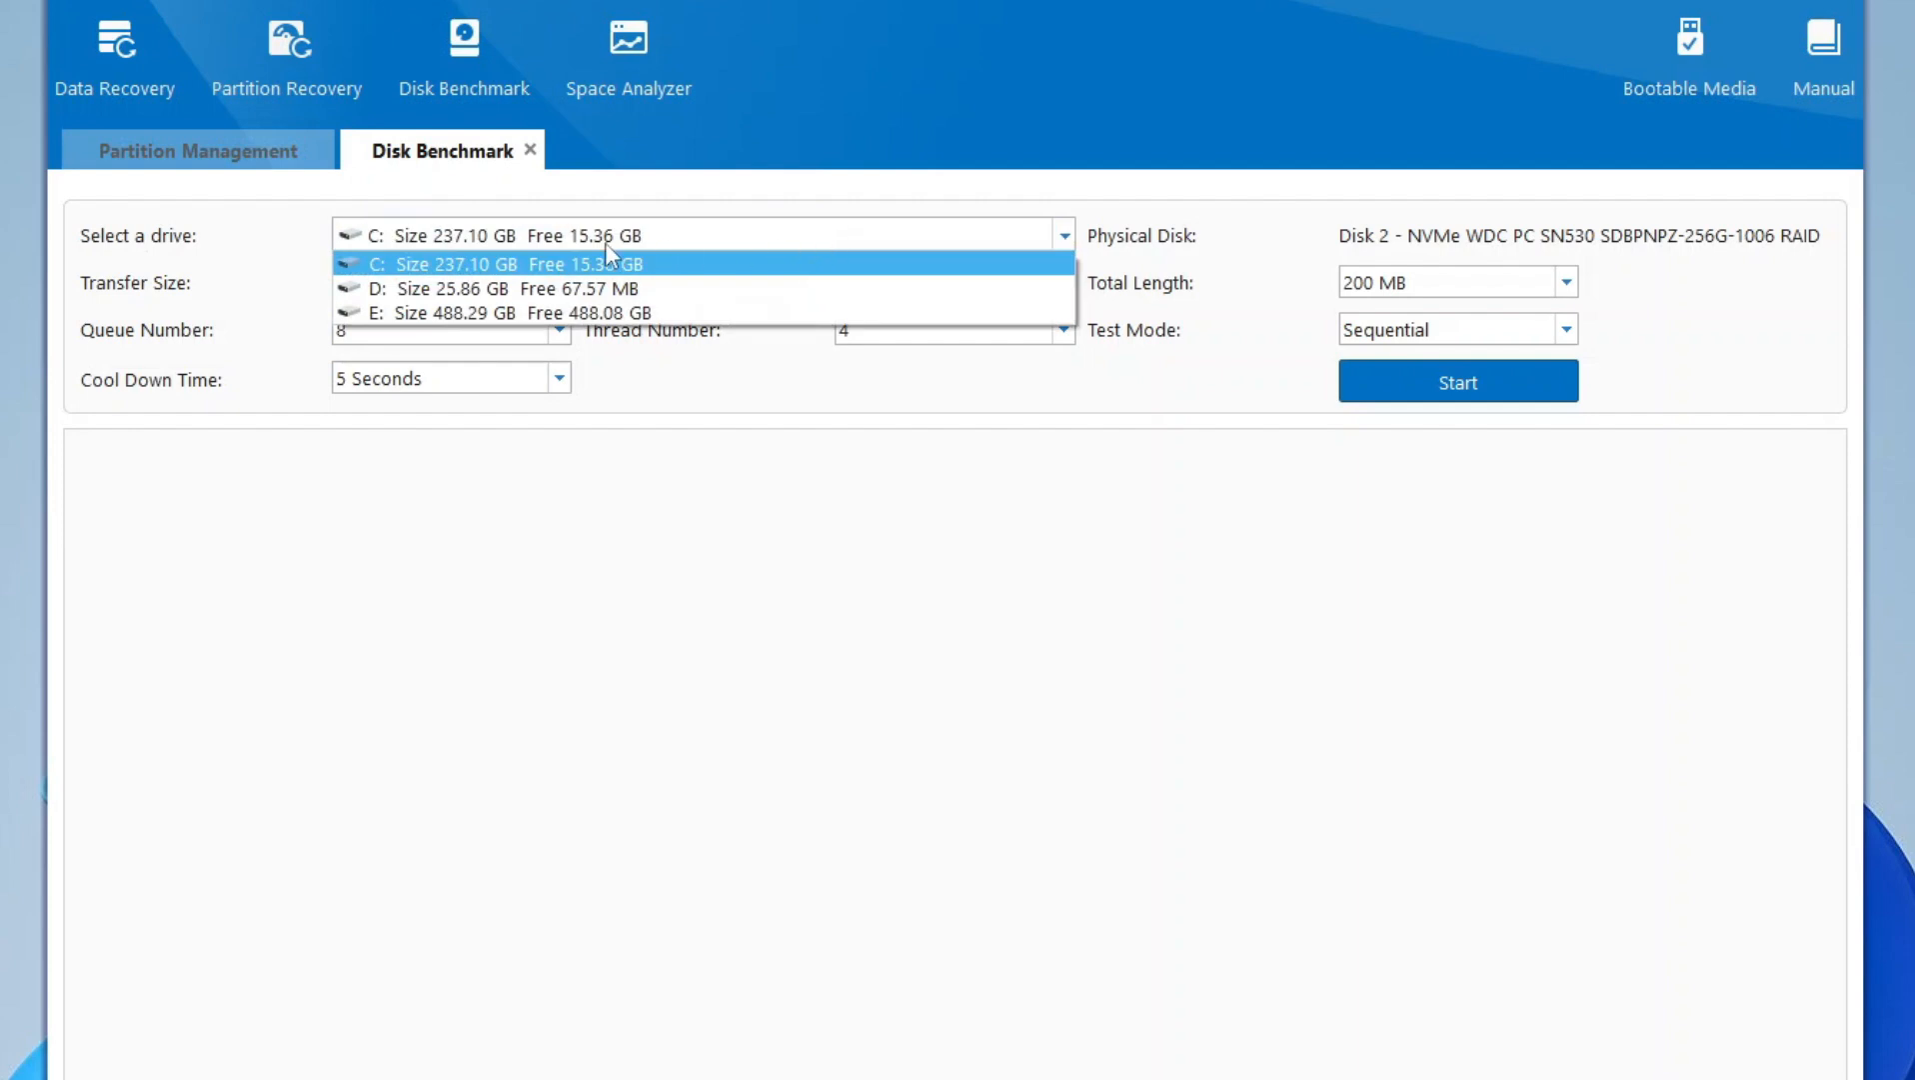
click(497, 288)
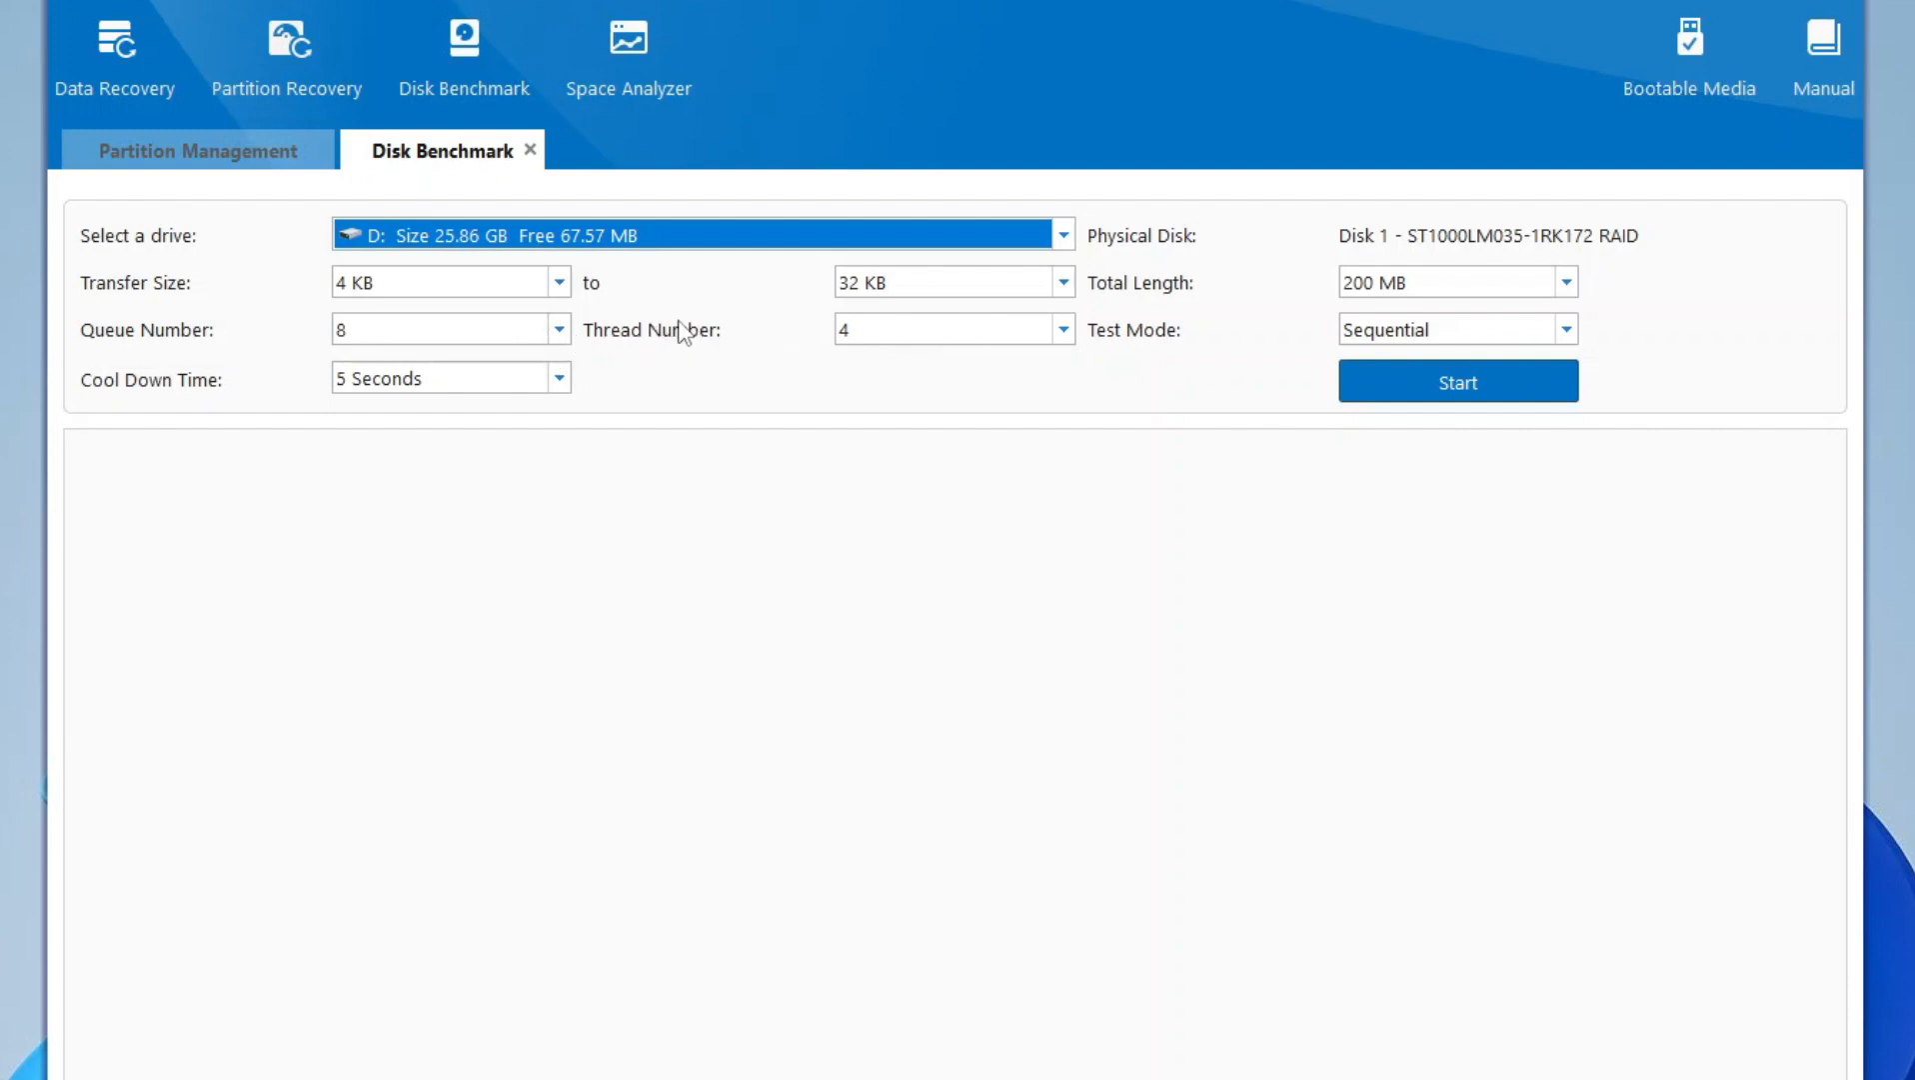
- View the total length and test mode choices, keep 200 MB and Sequential, and start the benchmark
click(1566, 282)
click(1567, 284)
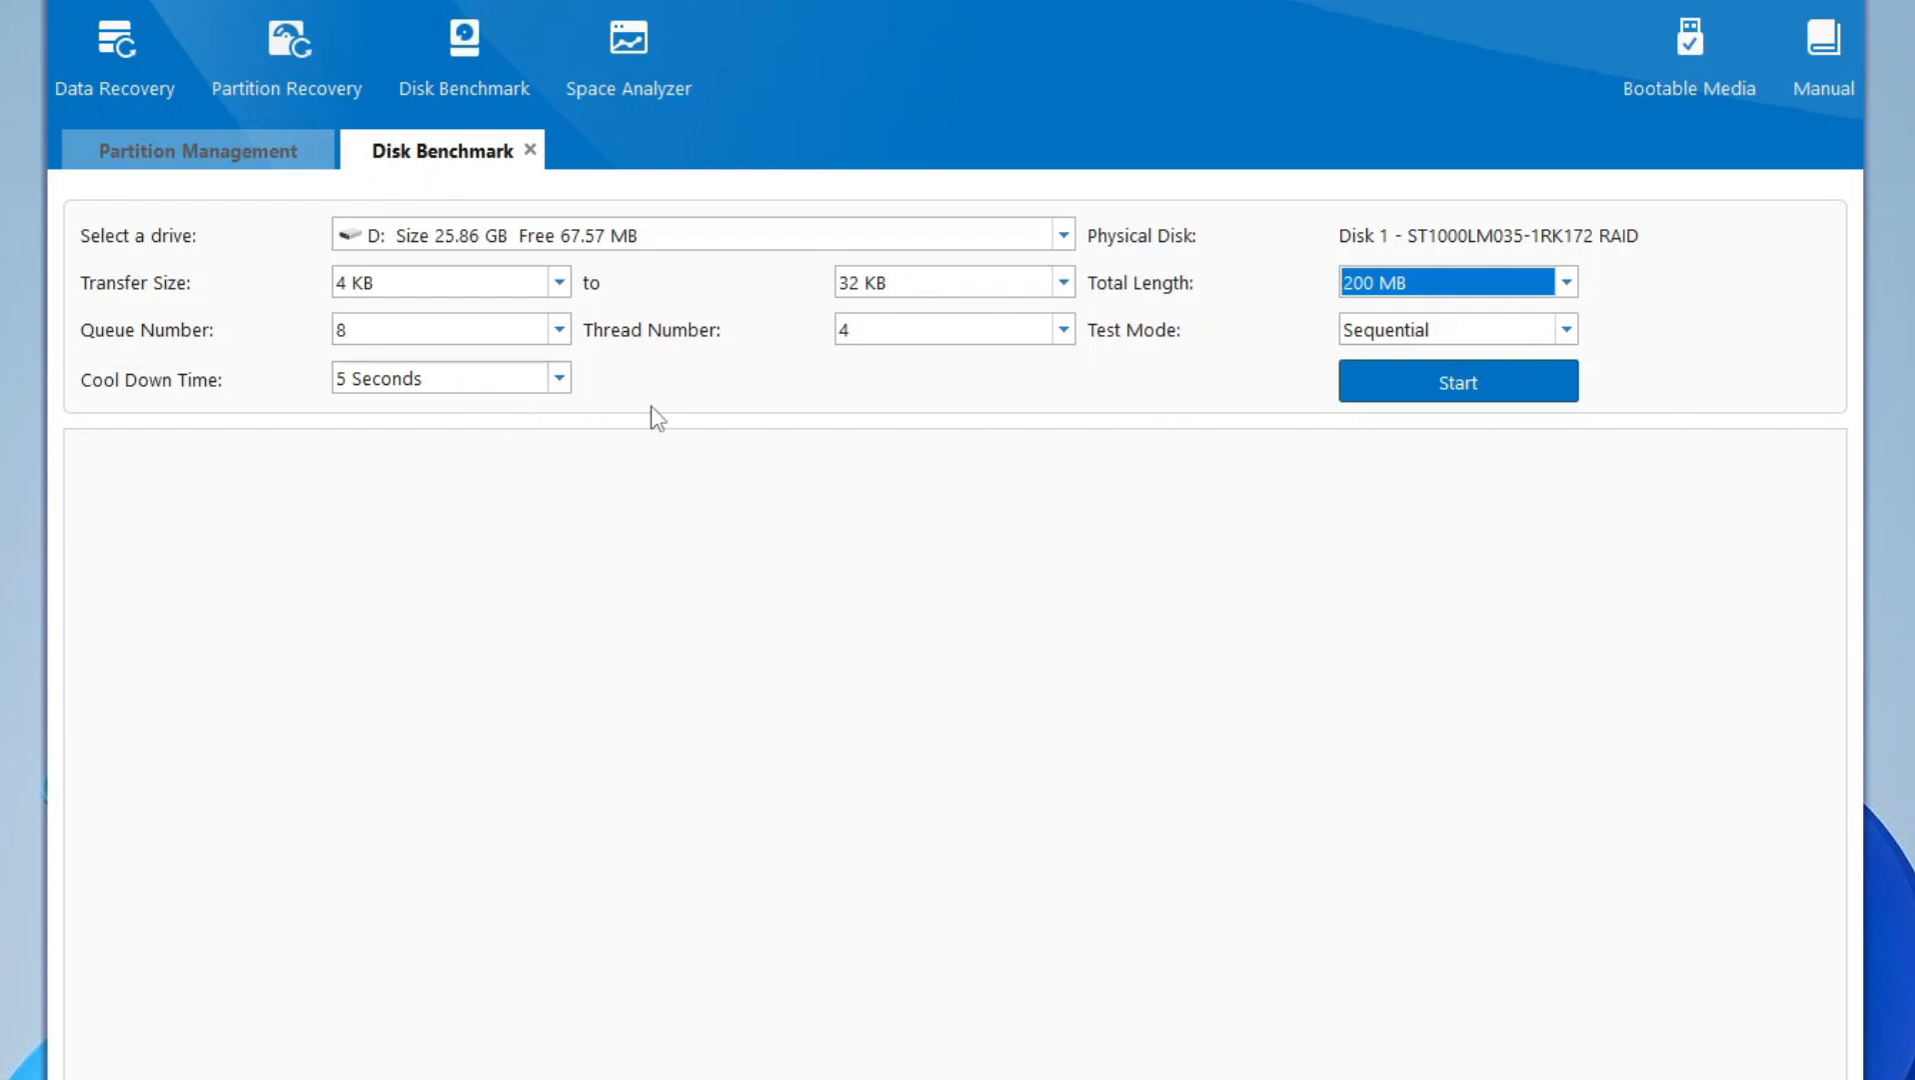
click(1566, 332)
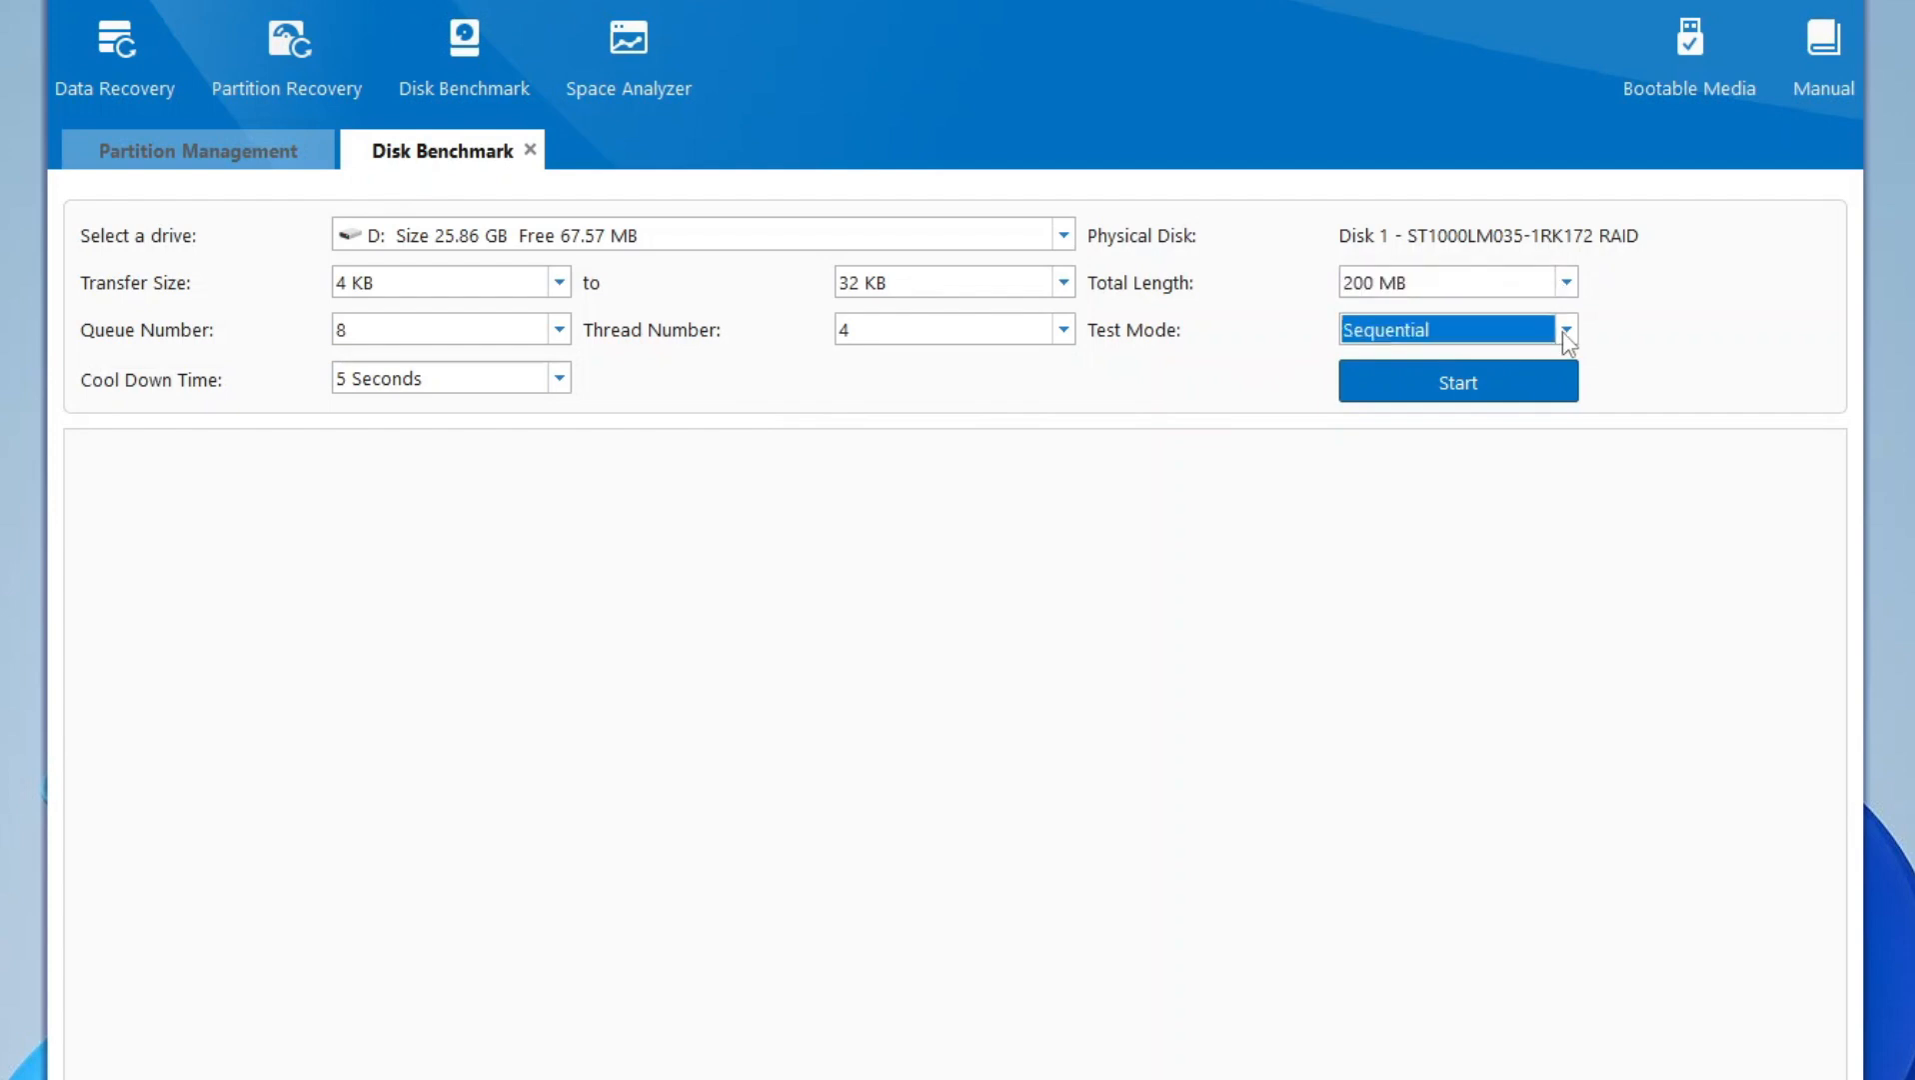
click(1566, 333)
click(1565, 333)
click(1566, 333)
click(1550, 385)
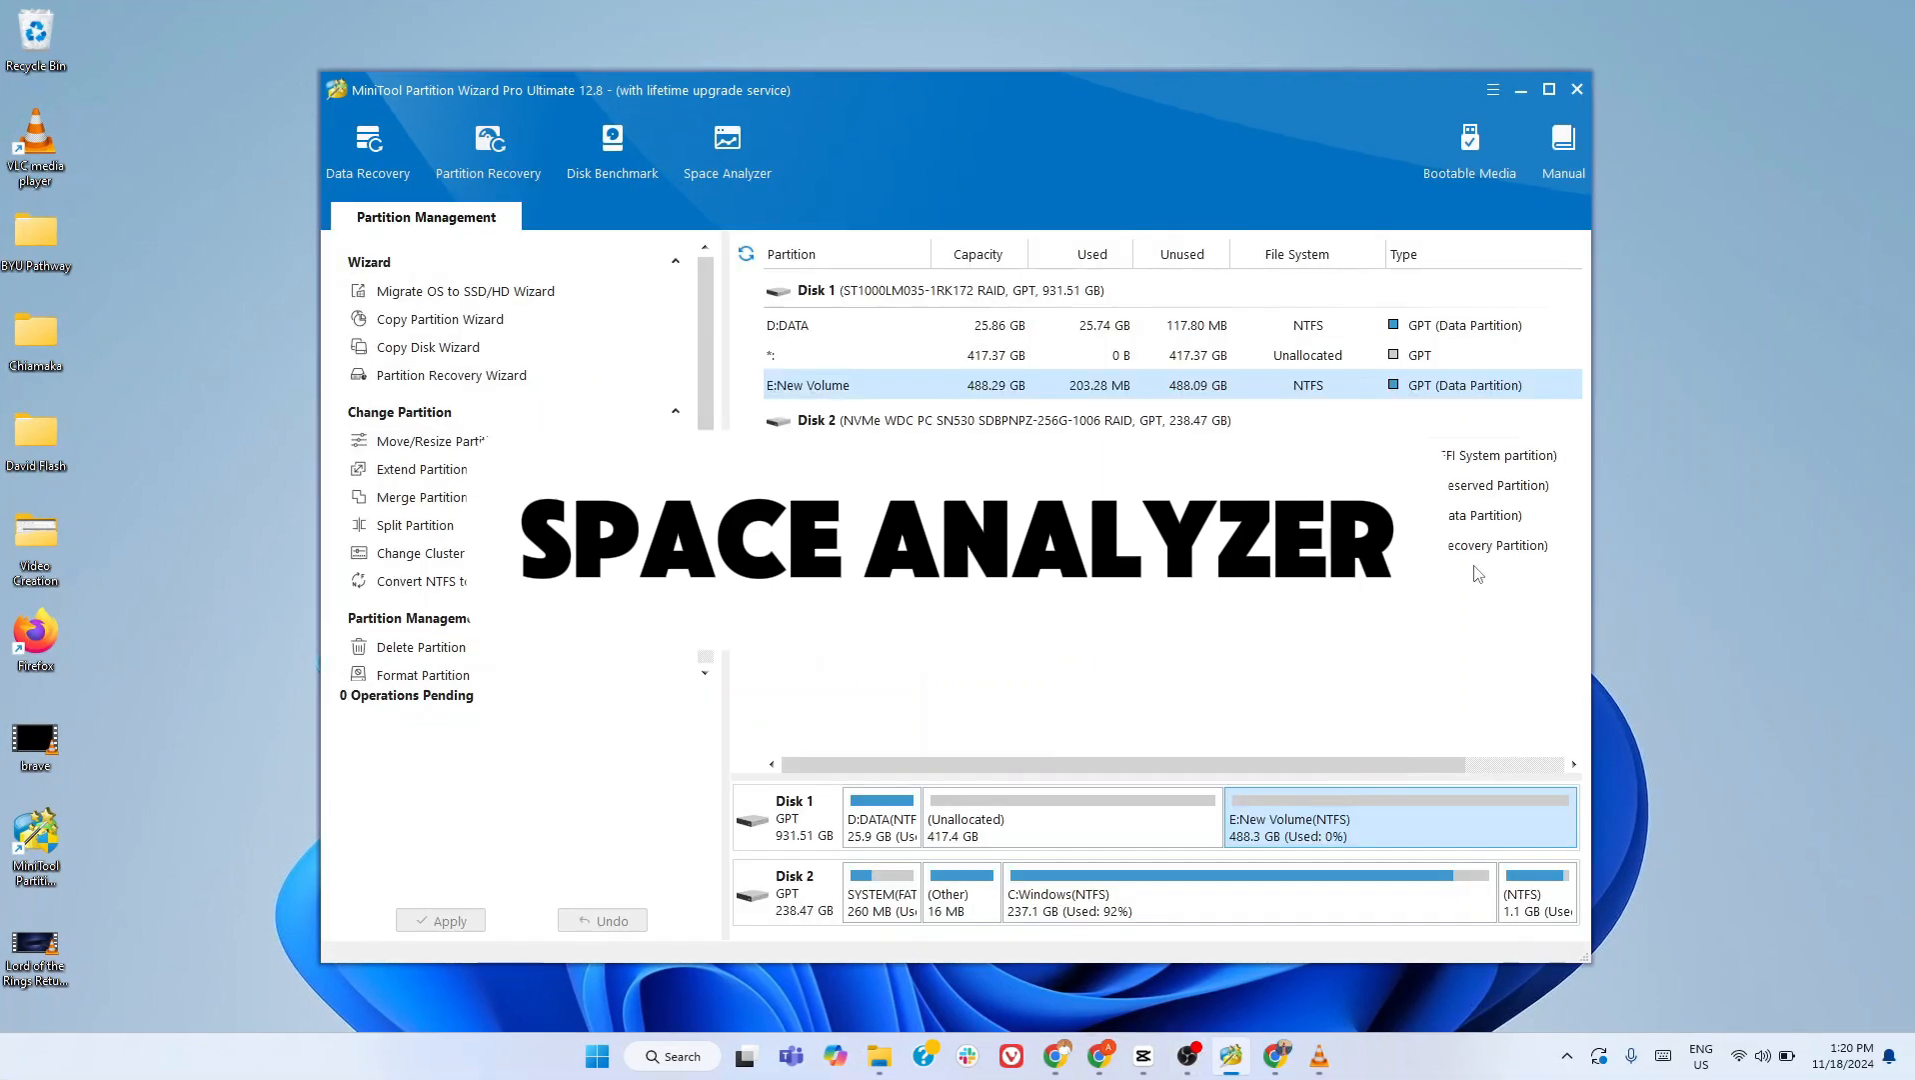
- Open Space Analyzer and look through its File View, Folder View and Tree View
click(745, 163)
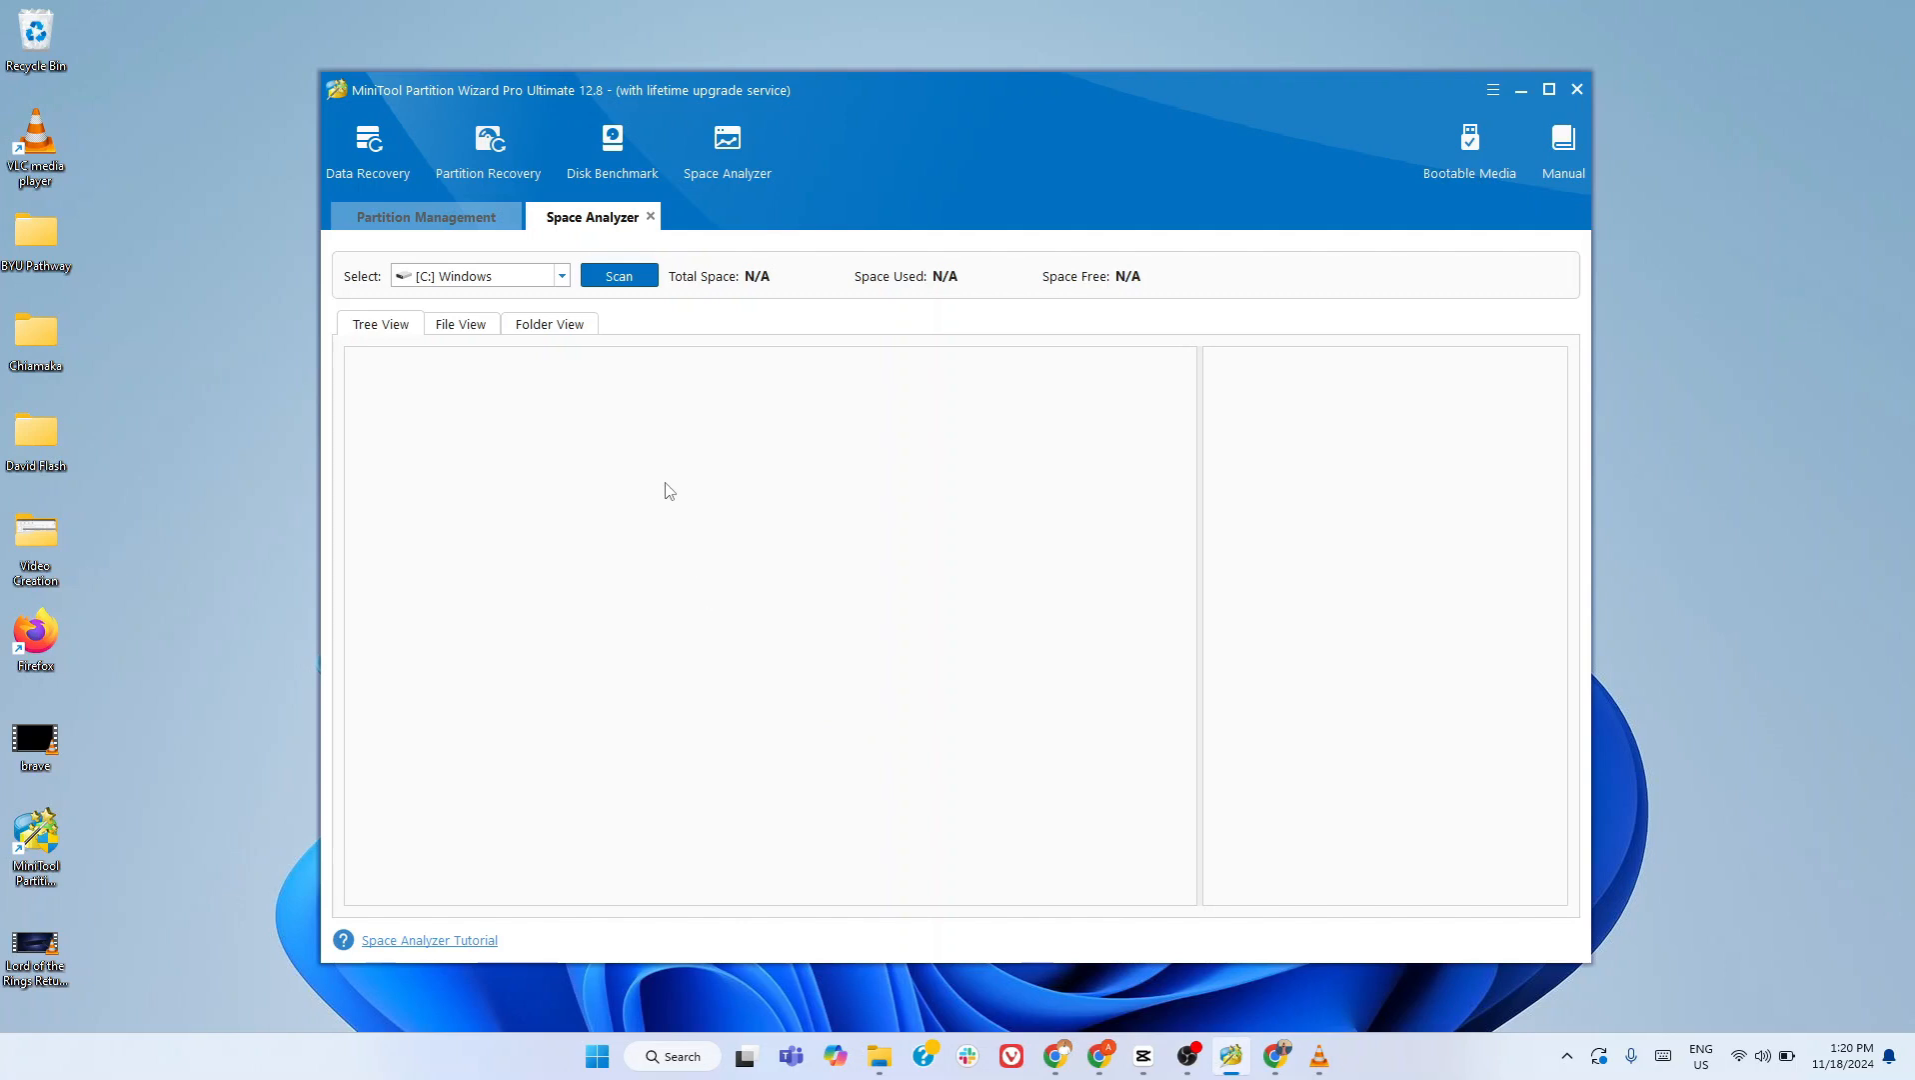
click(460, 329)
click(528, 332)
click(371, 328)
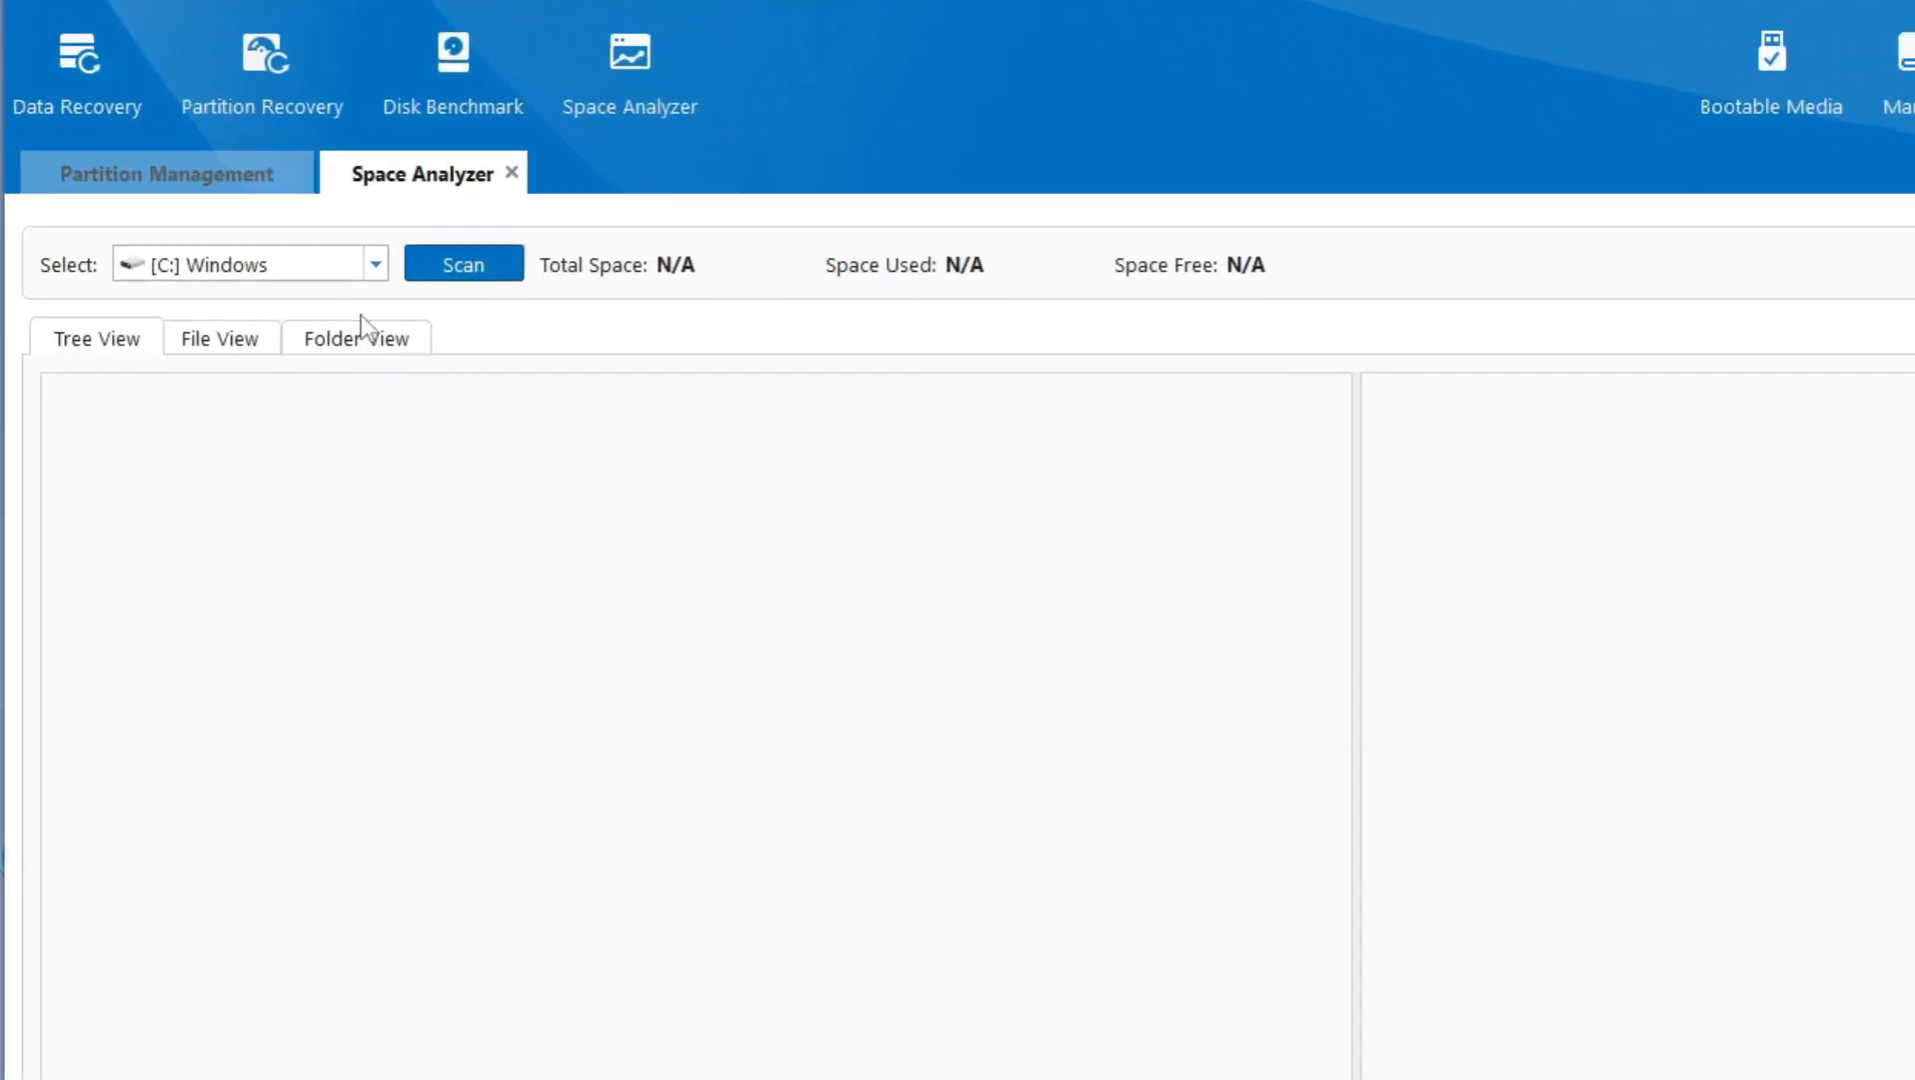
- Scan the D: DATA drive's space usage in Space Analyzer, and exit the analyzer
click(375, 263)
click(292, 316)
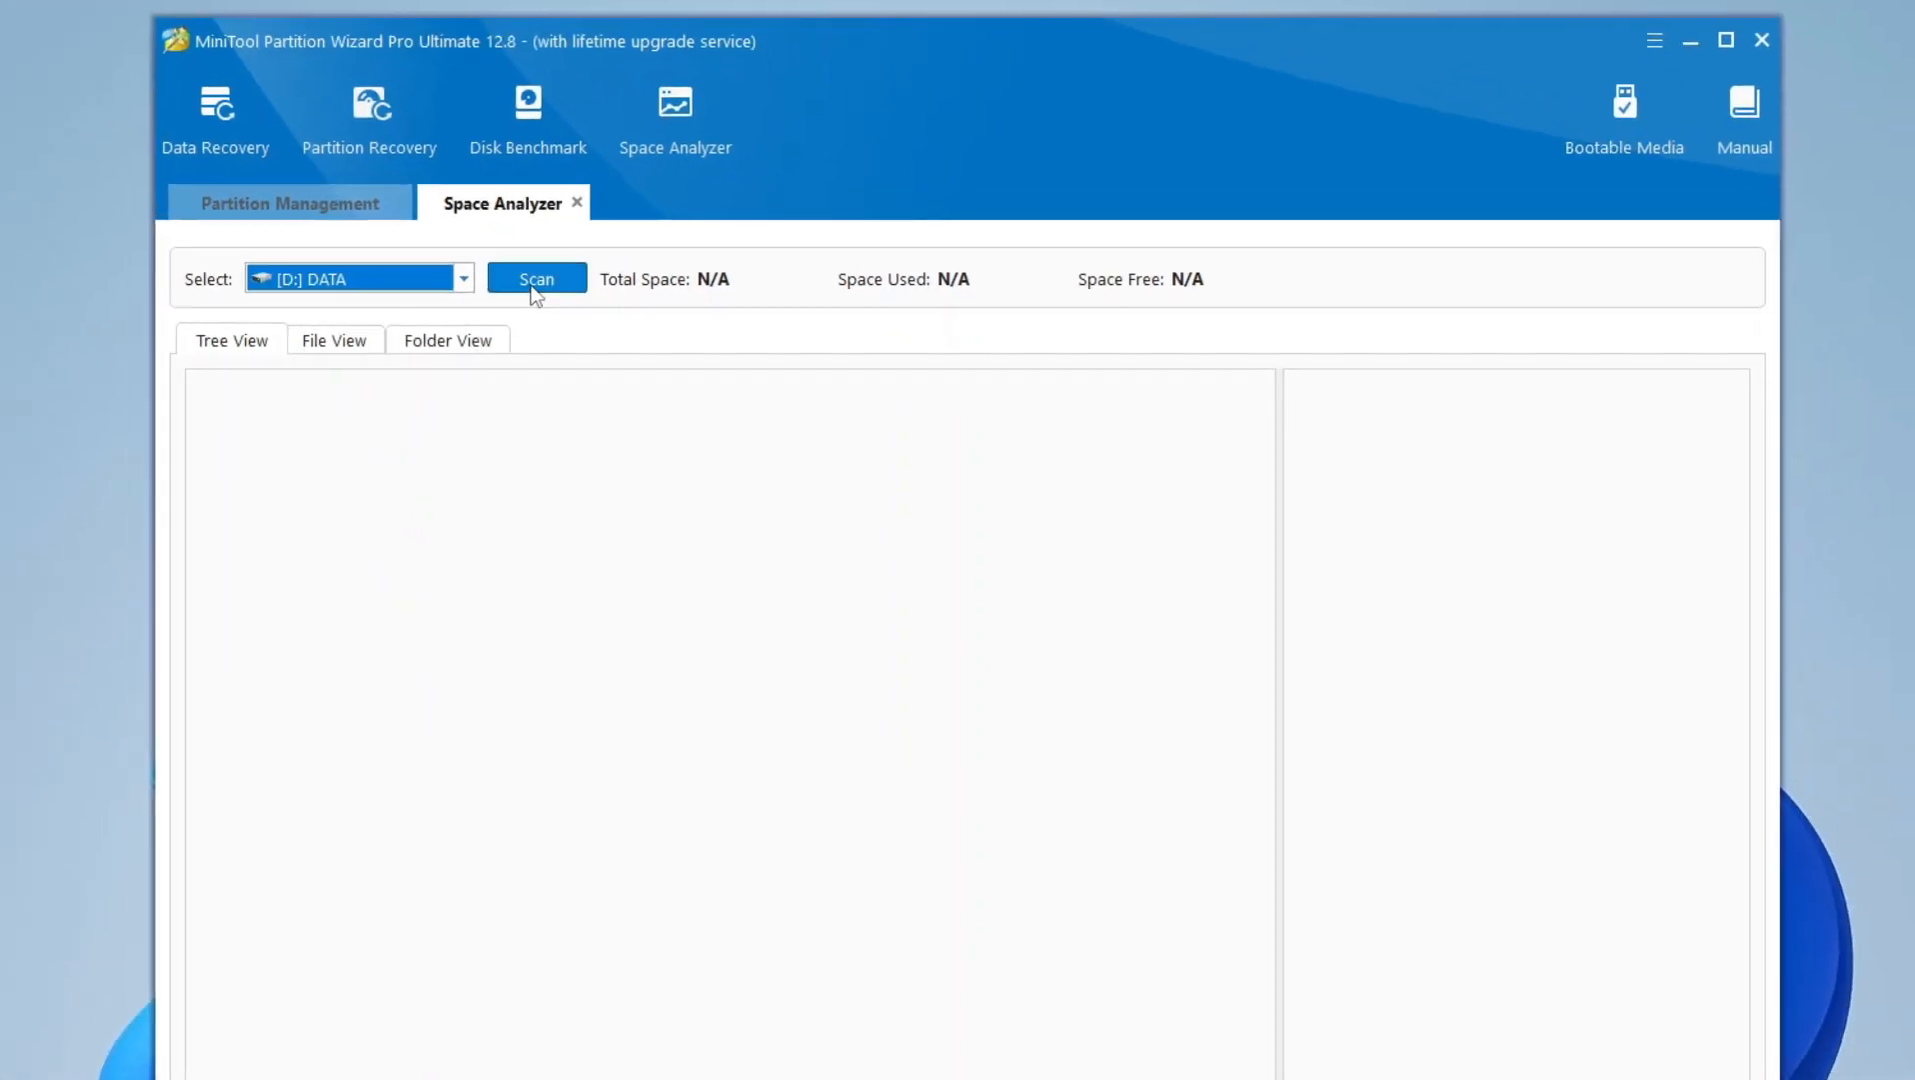
click(463, 264)
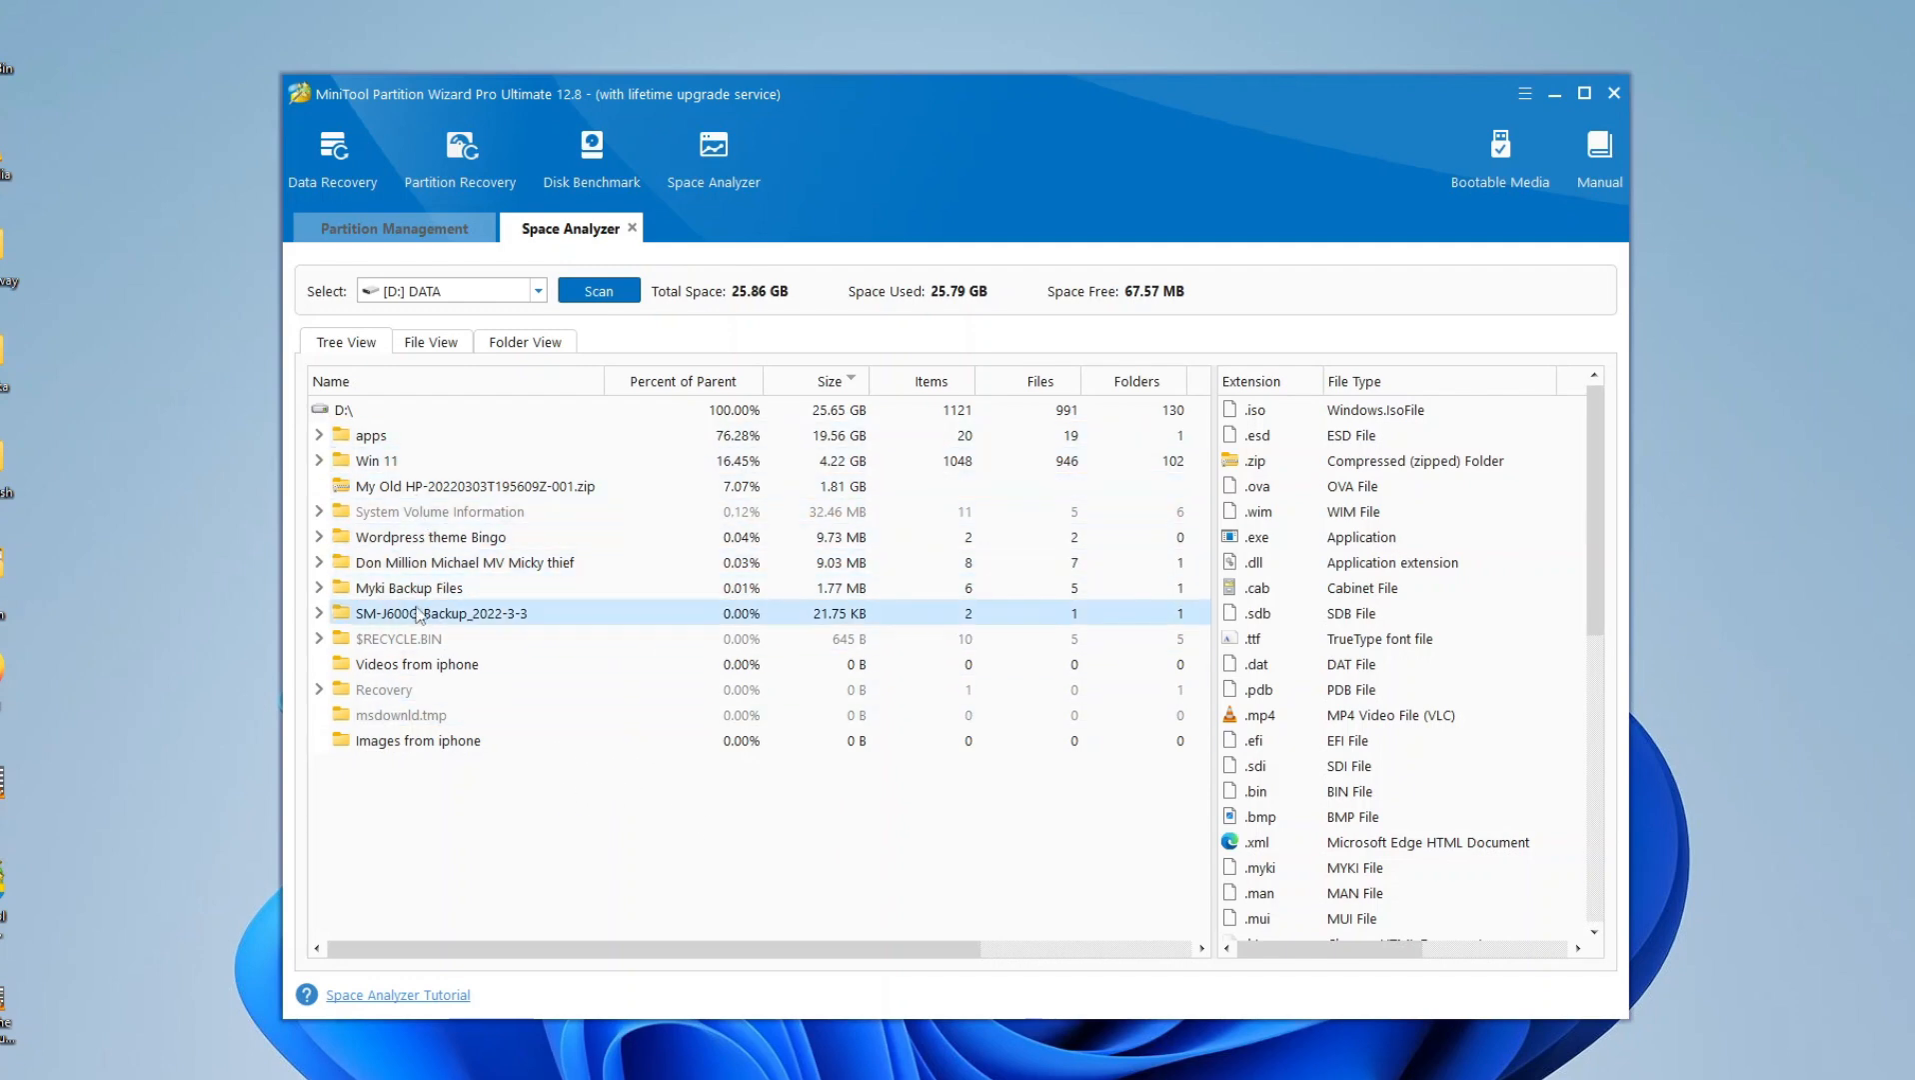
click(632, 230)
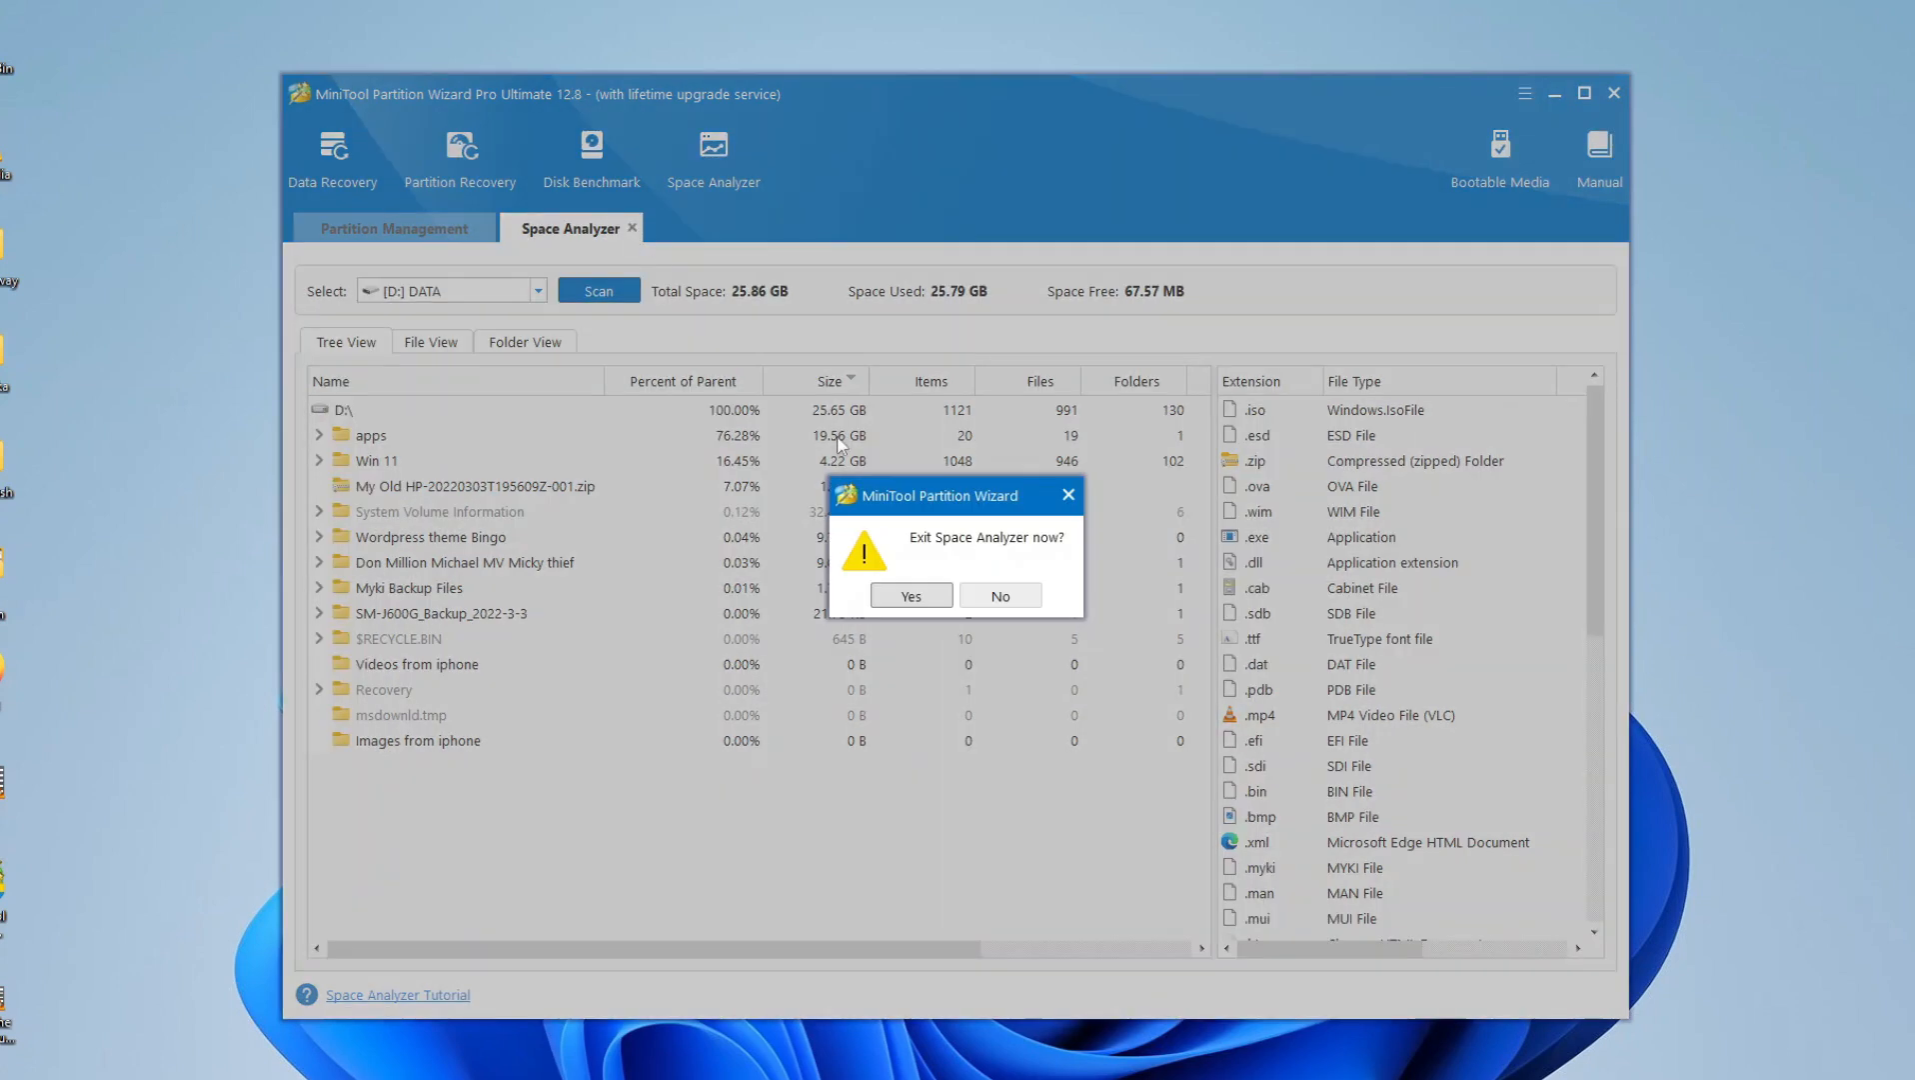
click(910, 598)
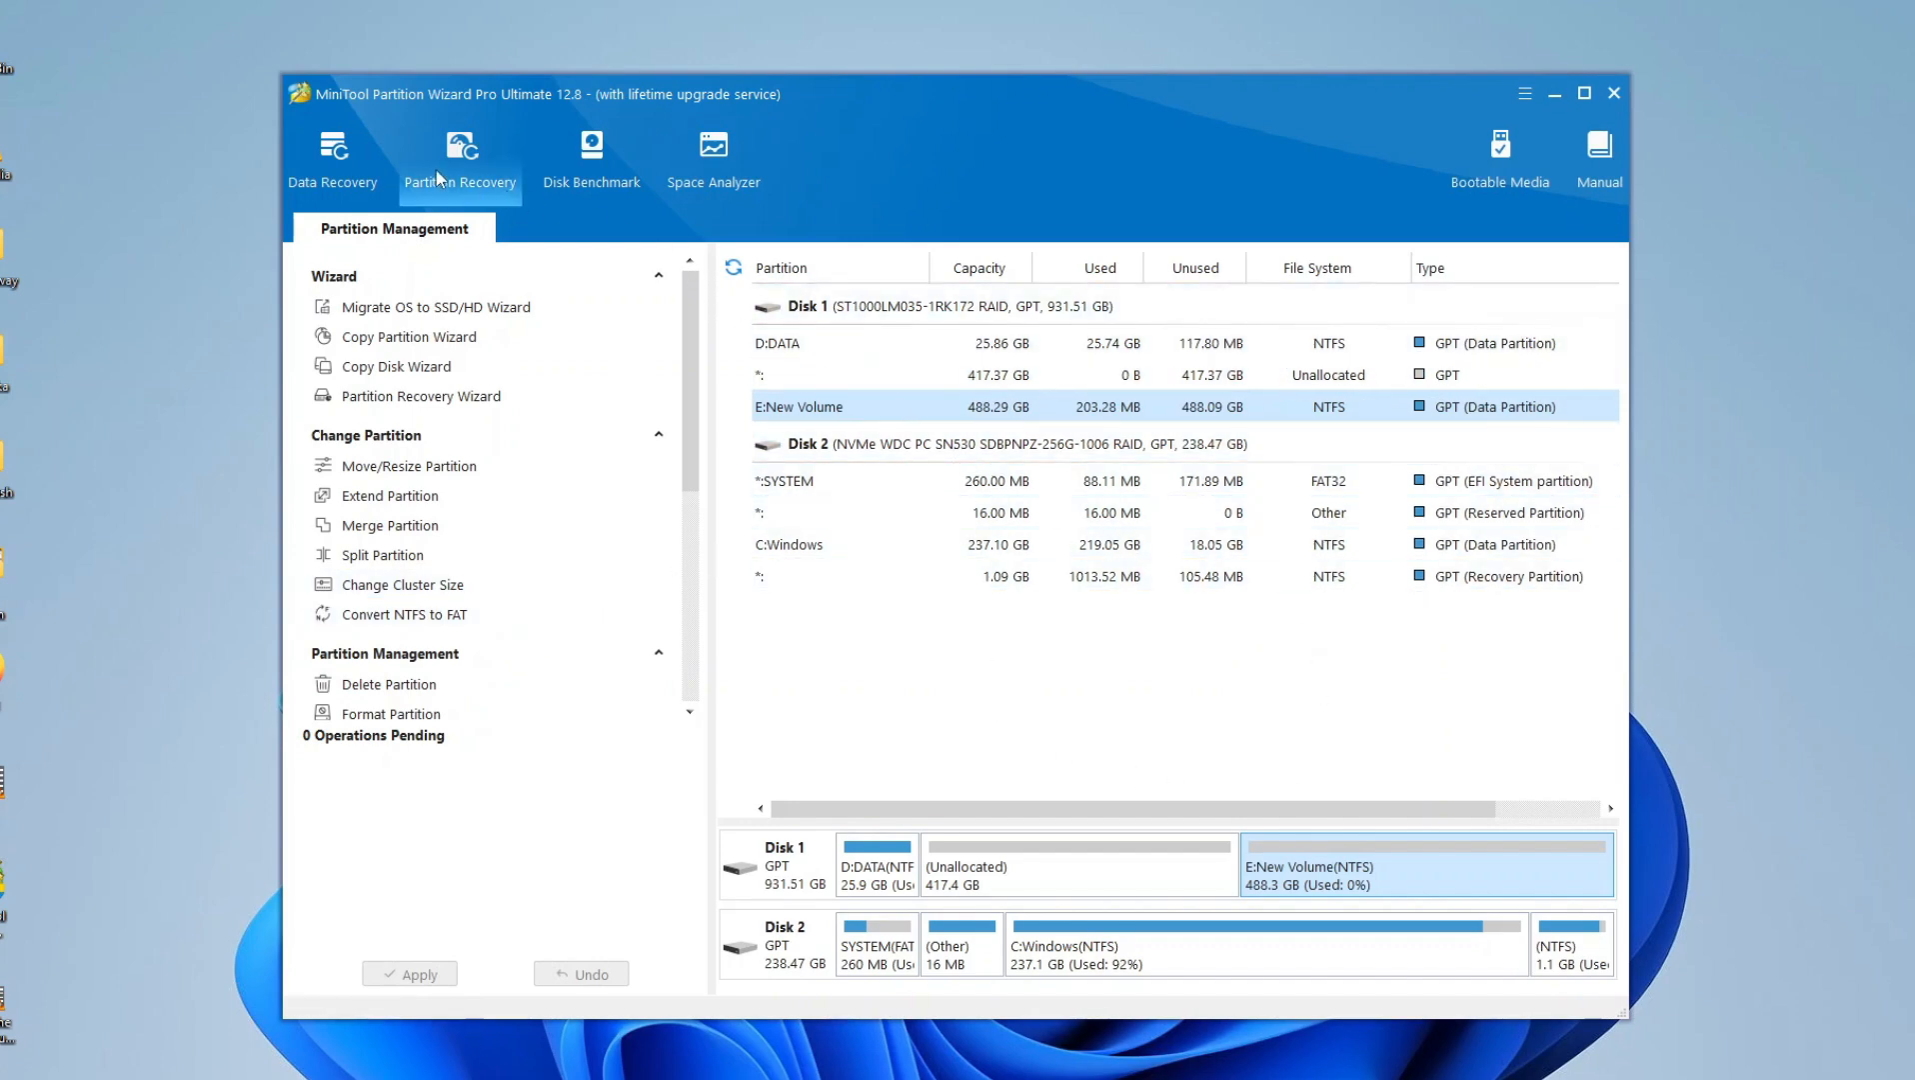
- Open and close the Partition Recovery Wizard to view its start page, and quit MiniTool Partition Wizard
click(412, 184)
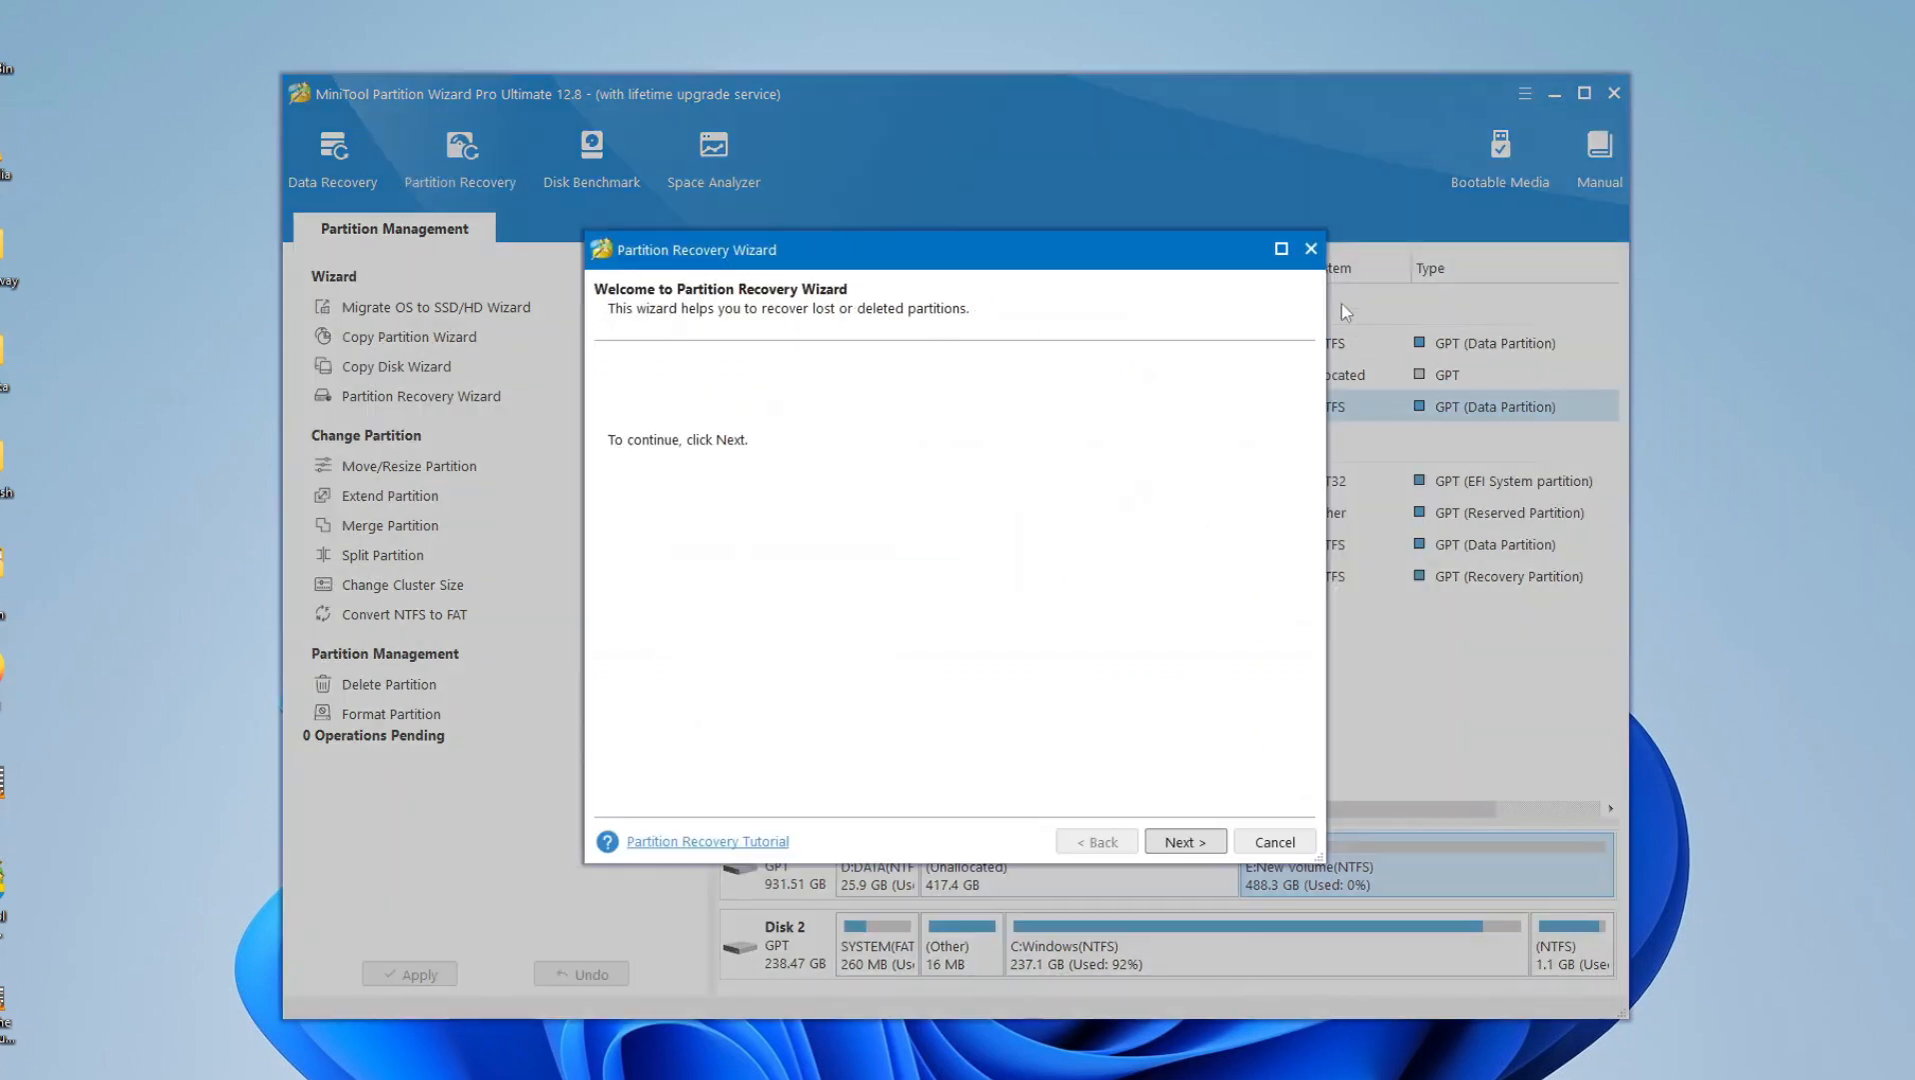
click(1310, 248)
click(900, 606)
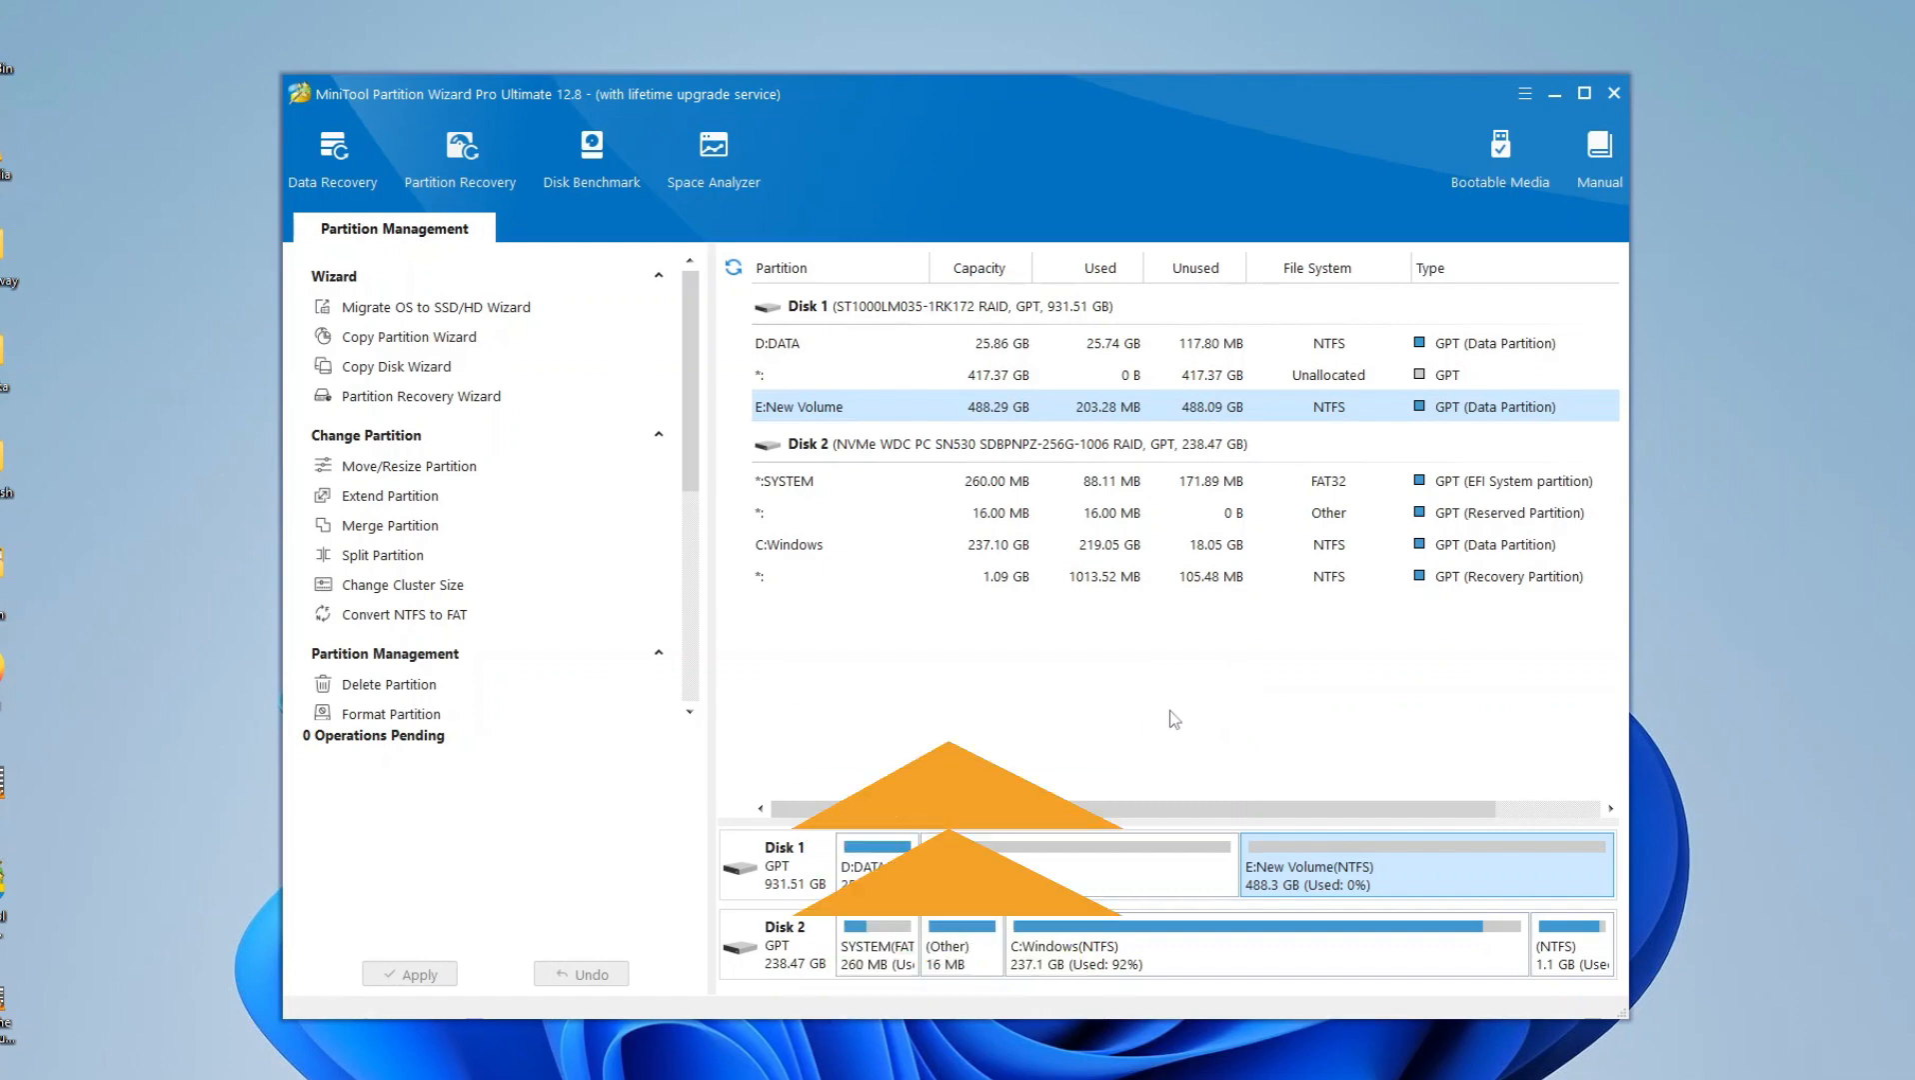
click(1616, 92)
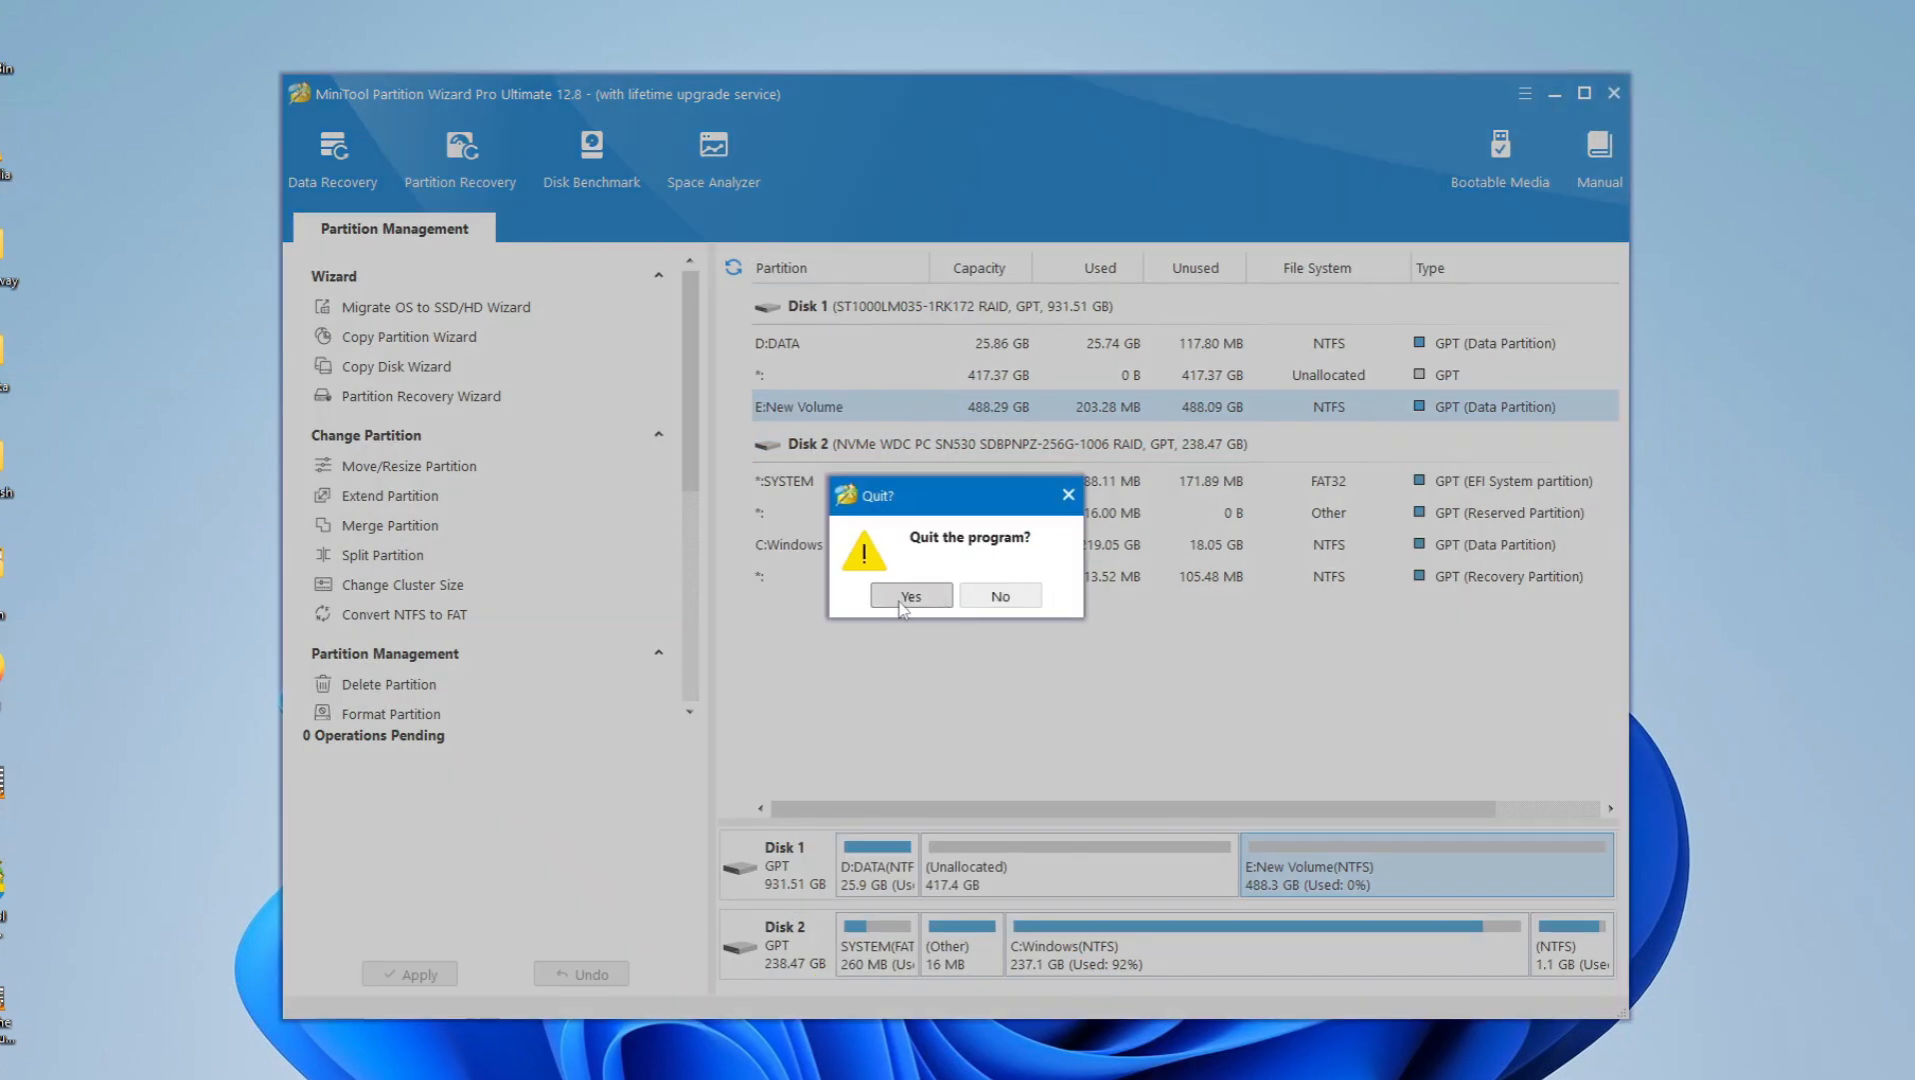